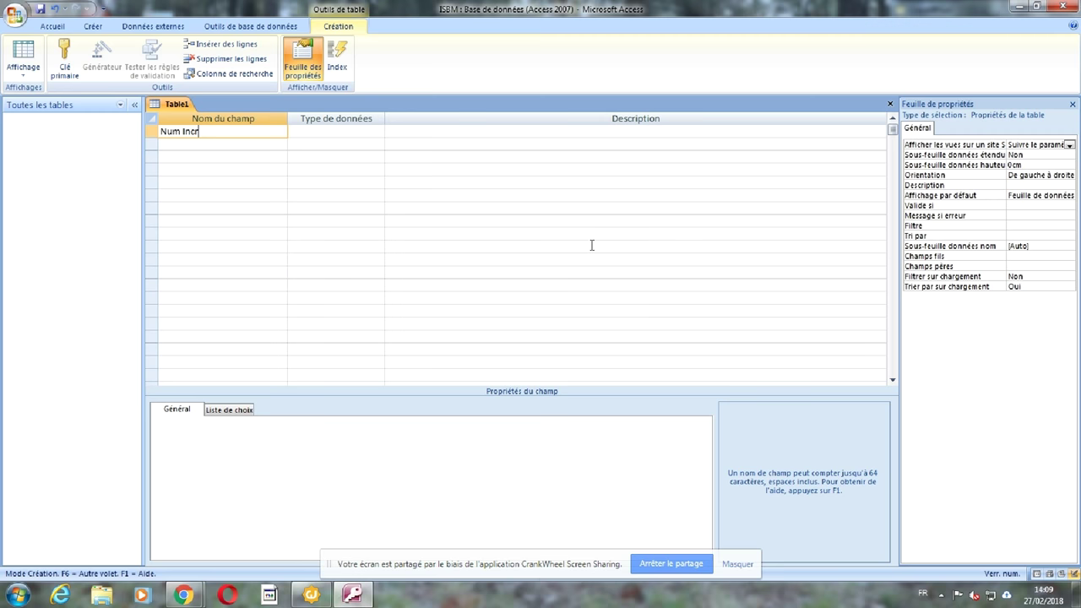
Name the new table's first field Num Incription
type("iption")
Switch to the desktop and create a new text document there named 14.09
left_click(352, 594)
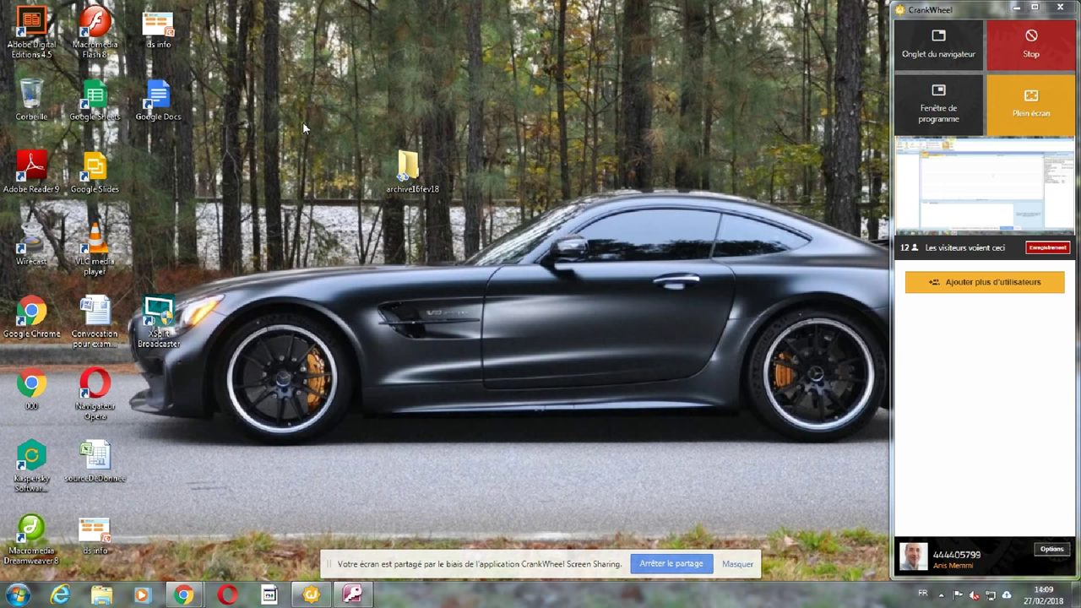
right_click(302, 123)
mouse_move(380, 250)
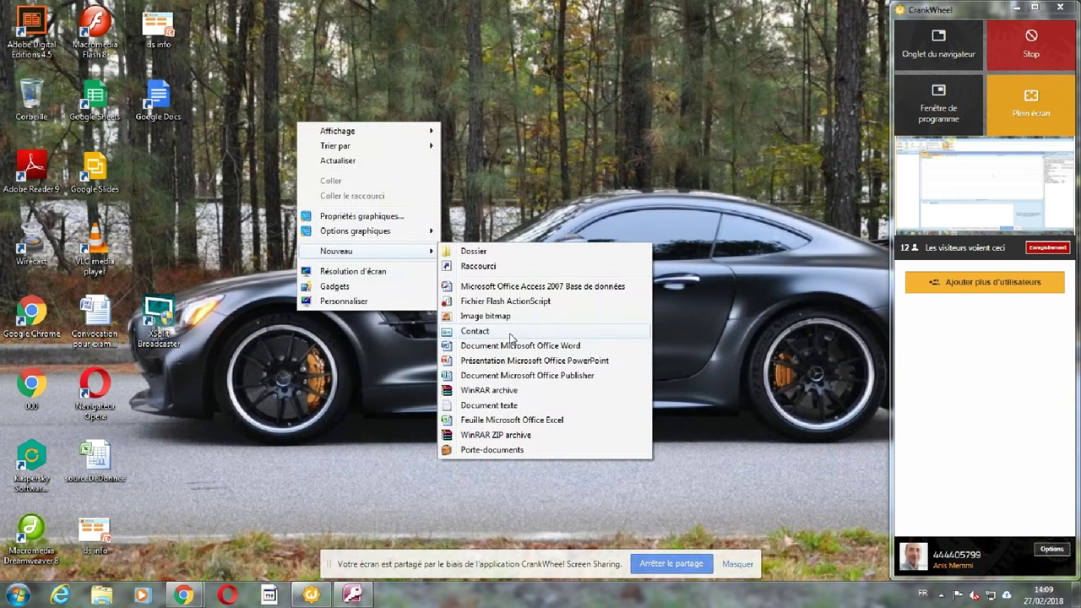
left_click(489, 405)
type("14")
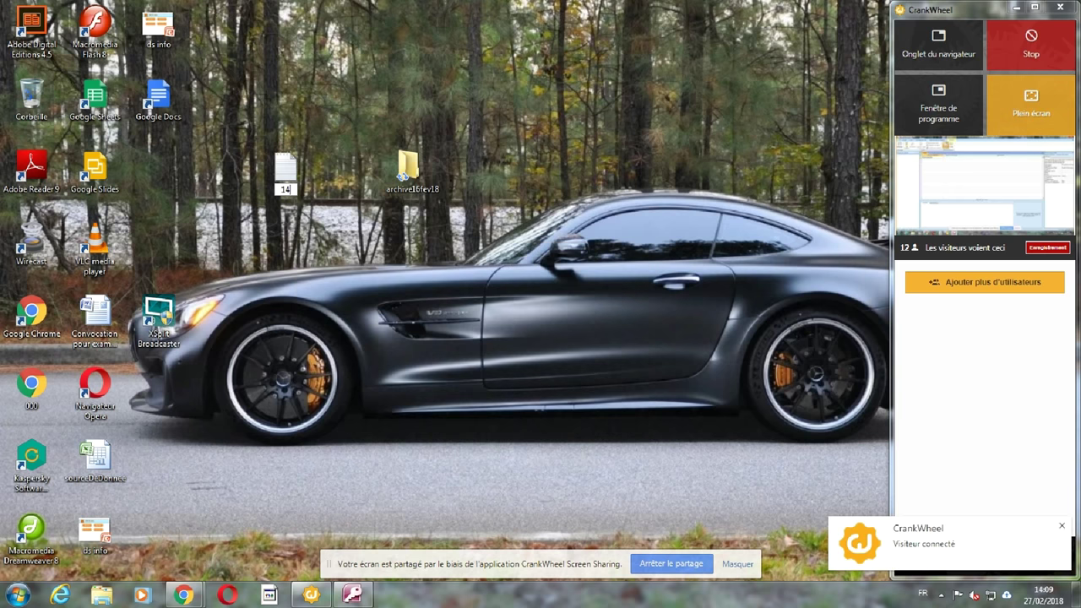
type(".09")
key("Return")
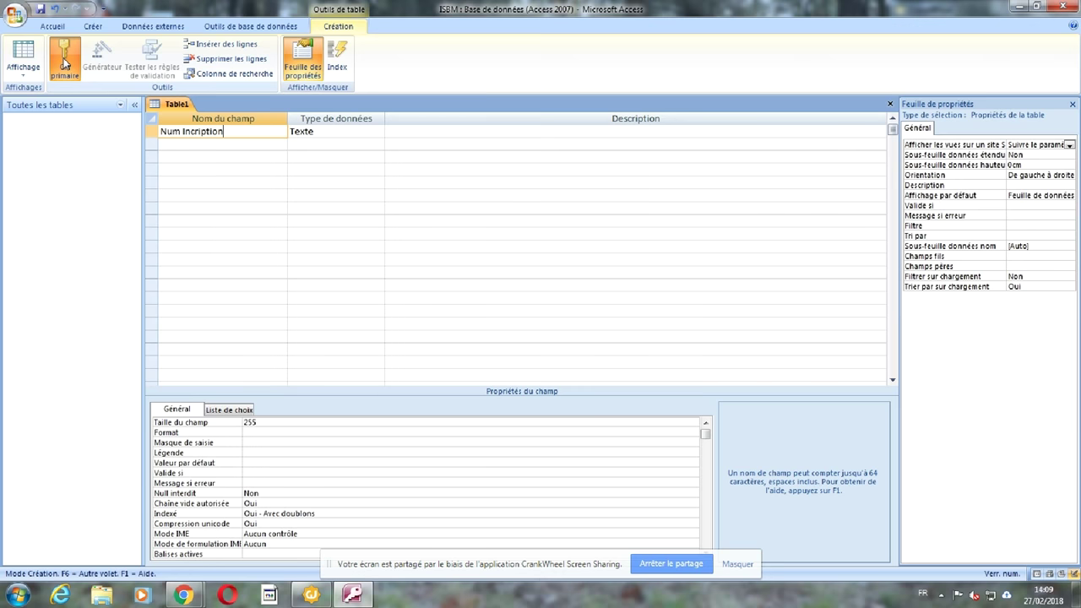
Make Num Incription the numeric primary key and add fields Nom, Prénom, Date de naissance (Date/Heure), Remarque and Groupe, with Texte for the others
left_click(65, 64)
left_click(221, 144)
type("Nom")
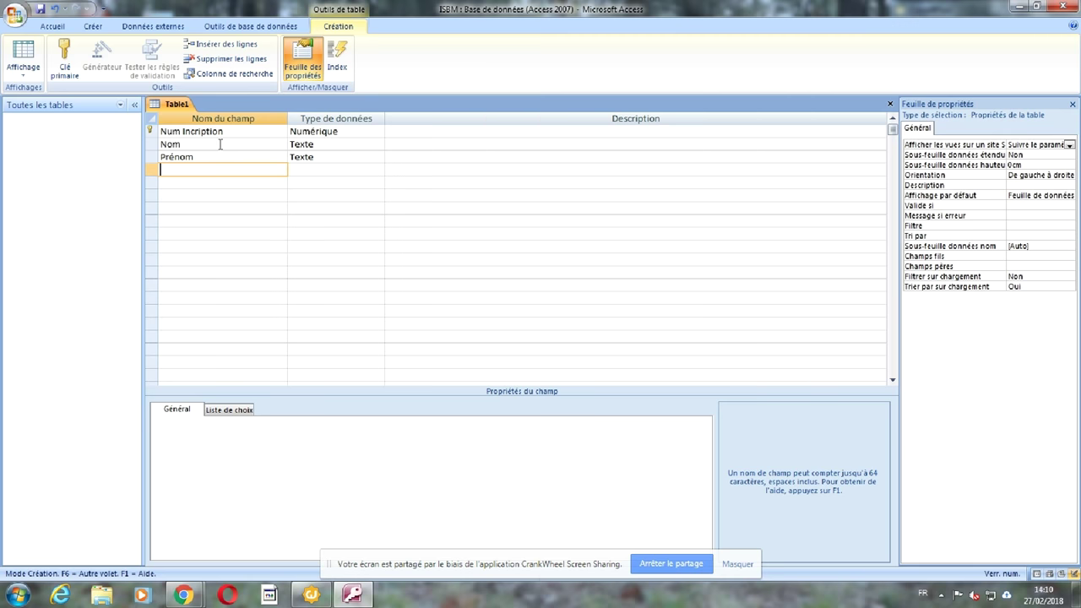
type("Date de naissance")
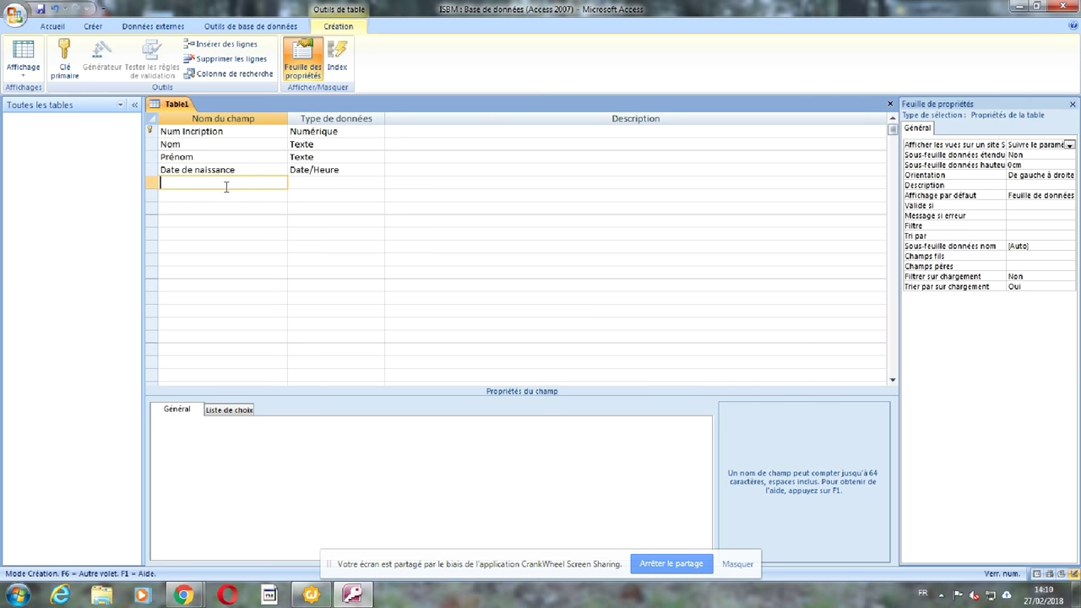
type("Remarque")
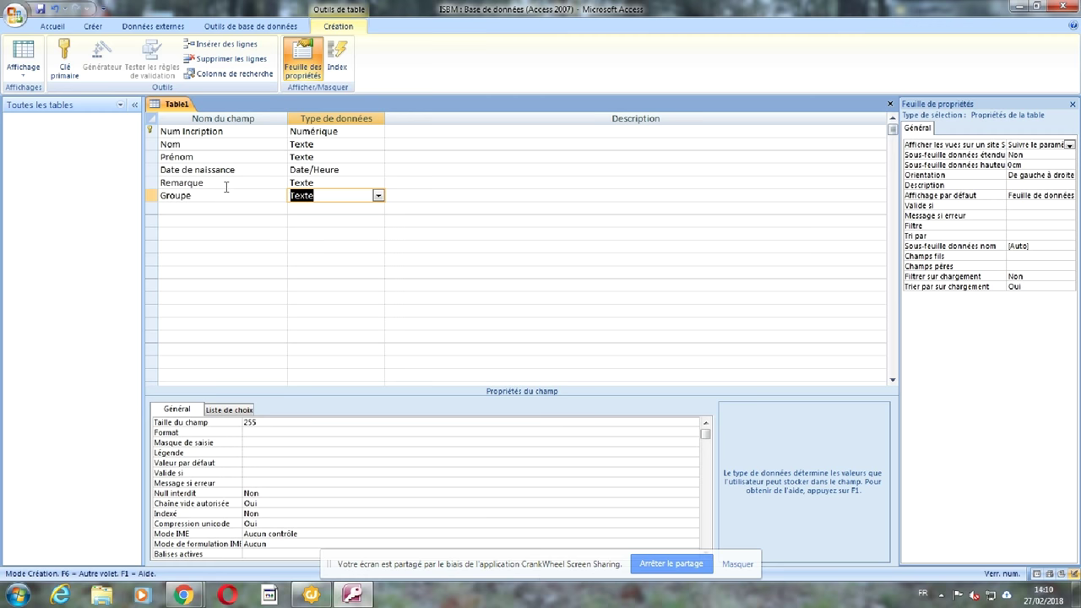
Make the Nom and Prénom fields mandatory by setting Null interdit to Oui for each
left_click(221, 143)
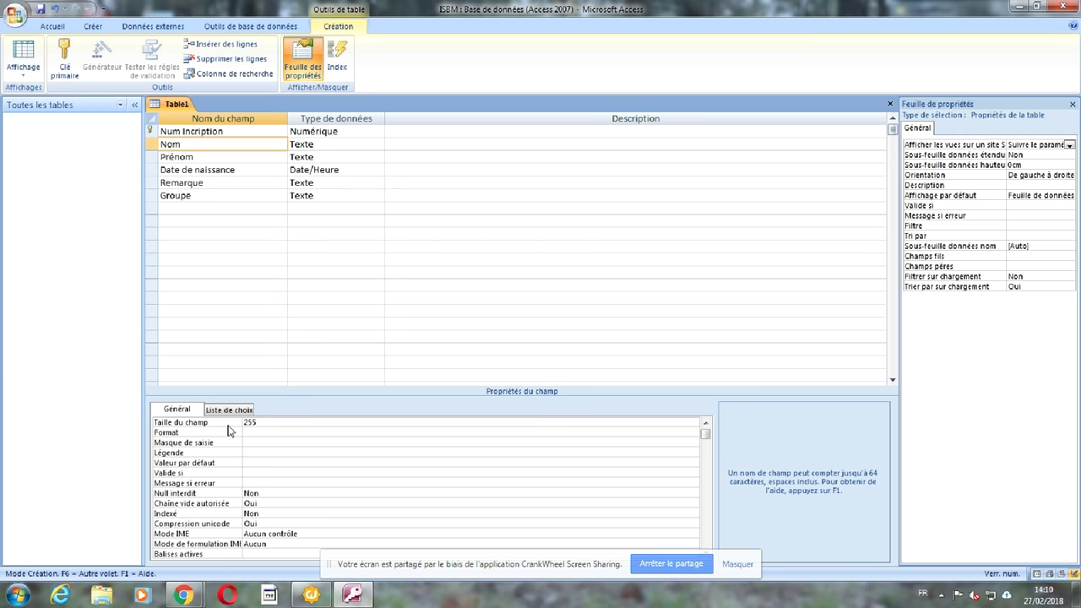
double_click(250, 494)
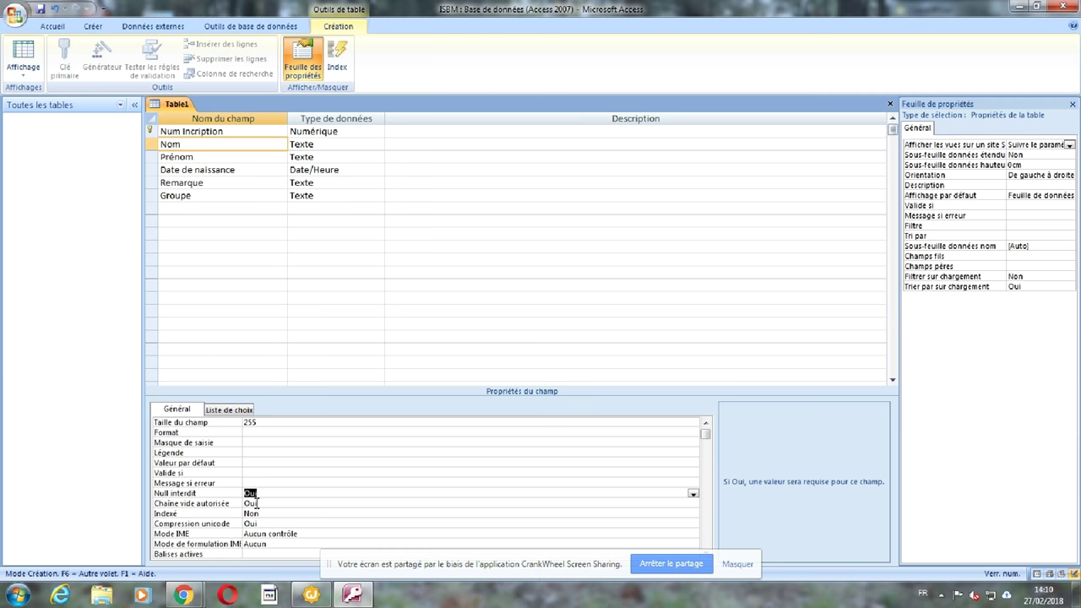
key("F6")
key("Down")
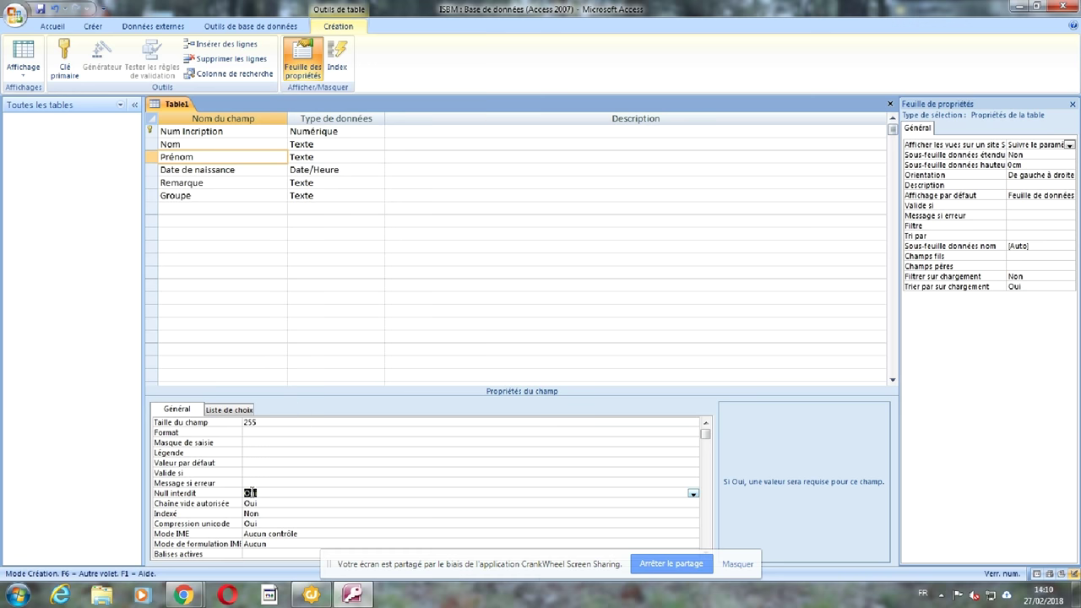
Set Date de naissance to the Date, abrégé format with Null interdit at Oui, and save the table as Etudiants
key("F6")
key("Down")
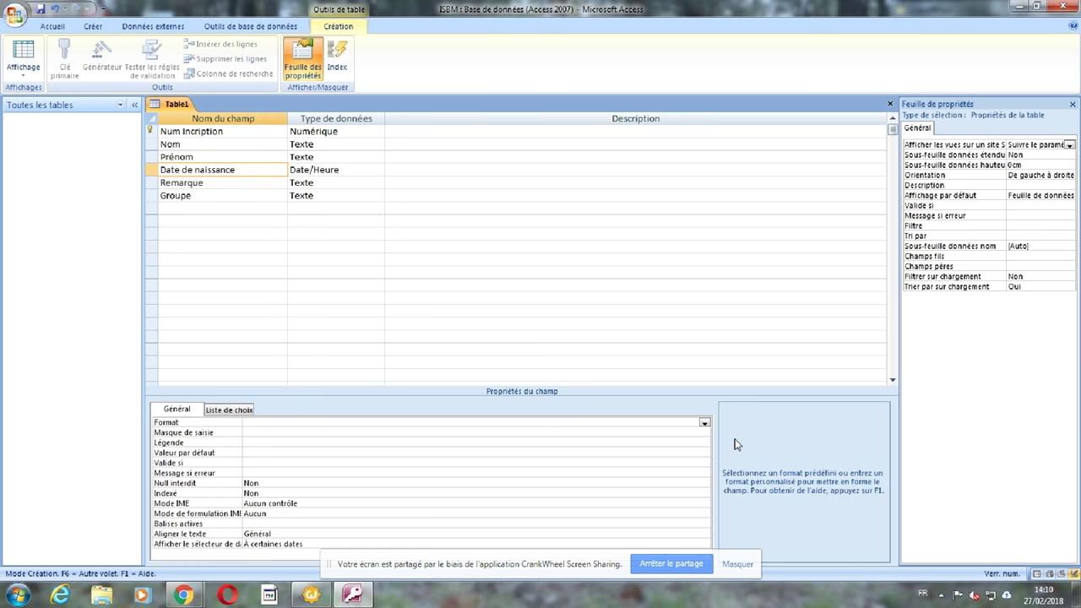
left_click(266, 462)
double_click(216, 483)
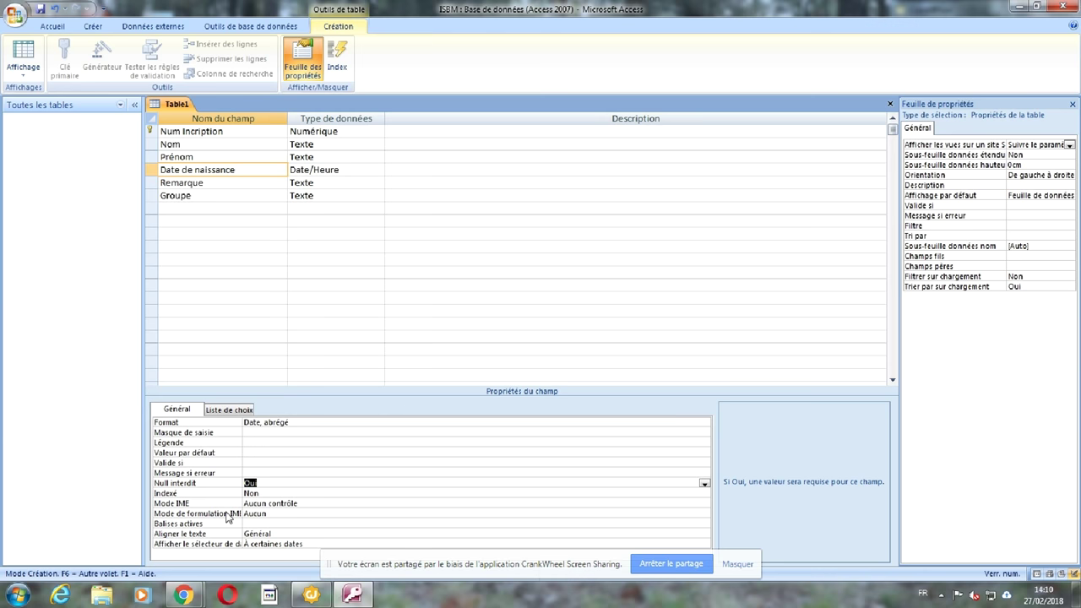
left_click(181, 182)
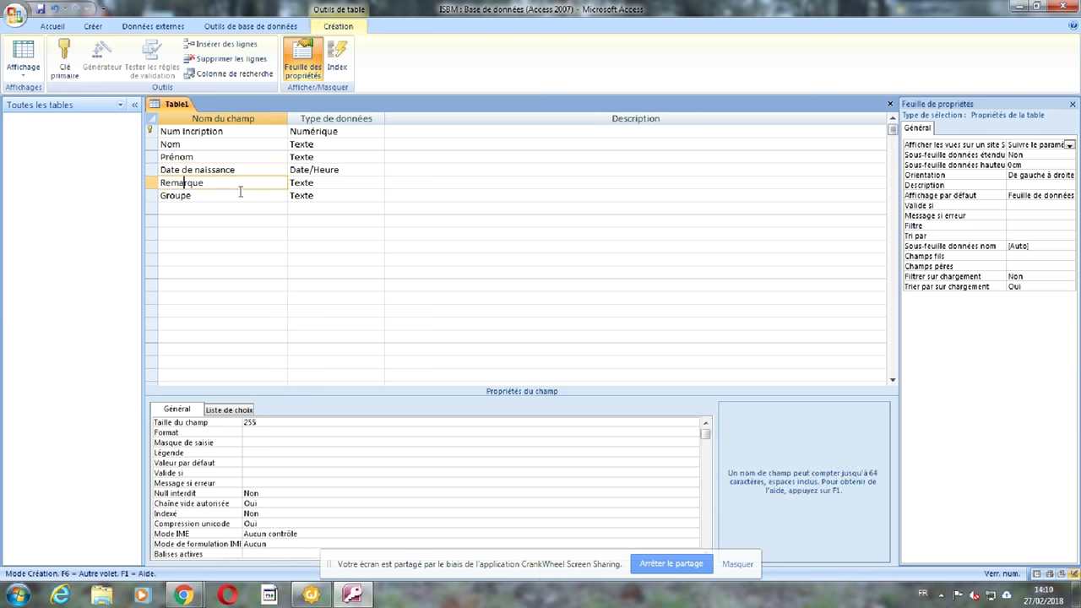
left_click(240, 194)
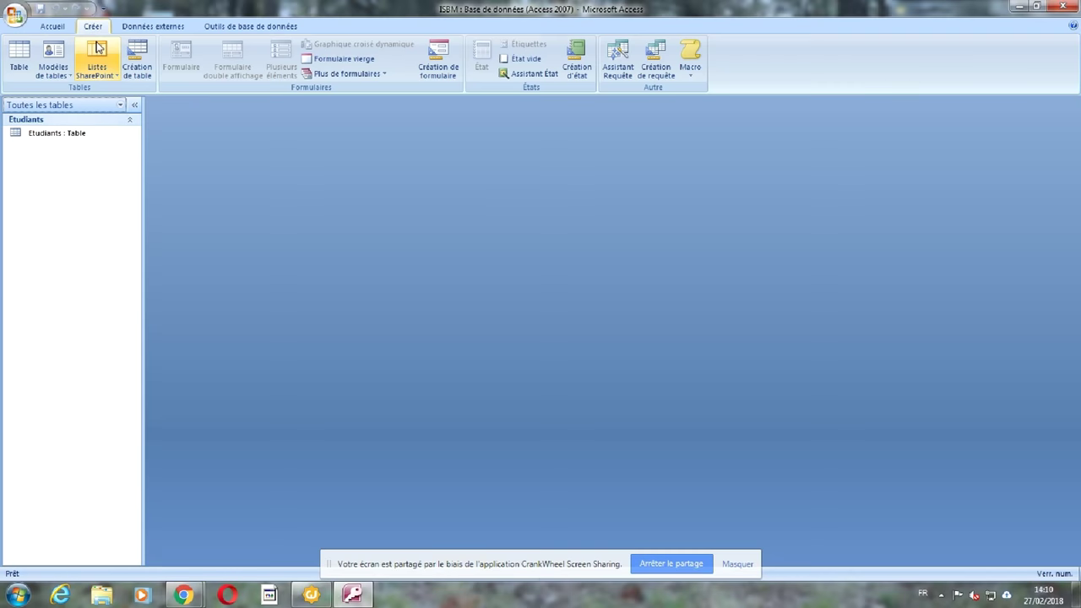
Create a second table in design view with a Texte primary key field named Groupe, and save it as Groupe TP
left_click(137, 63)
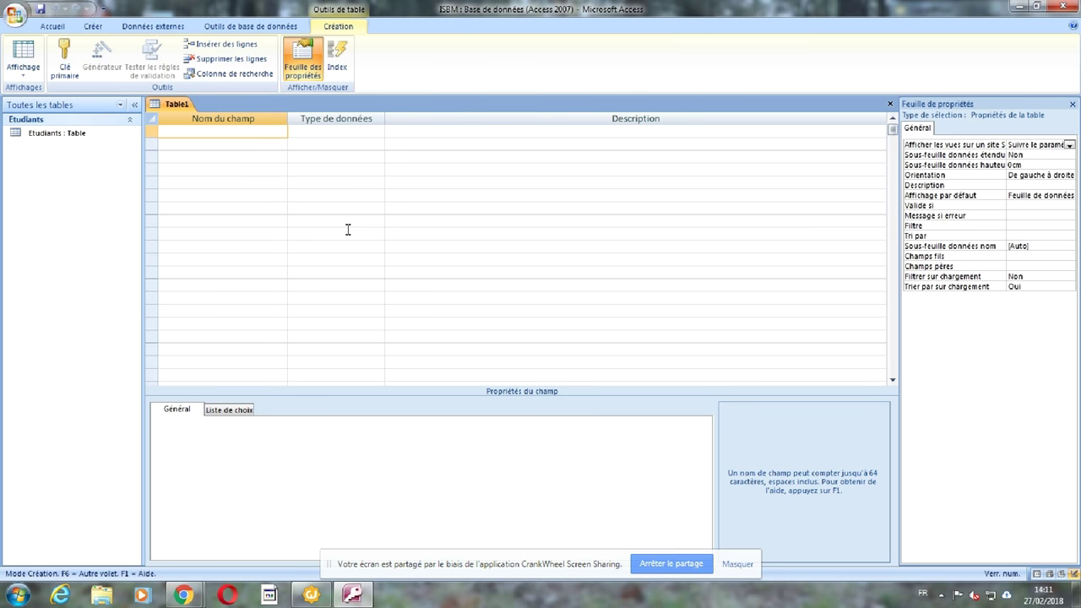
type("Groupe")
left_click(377, 131)
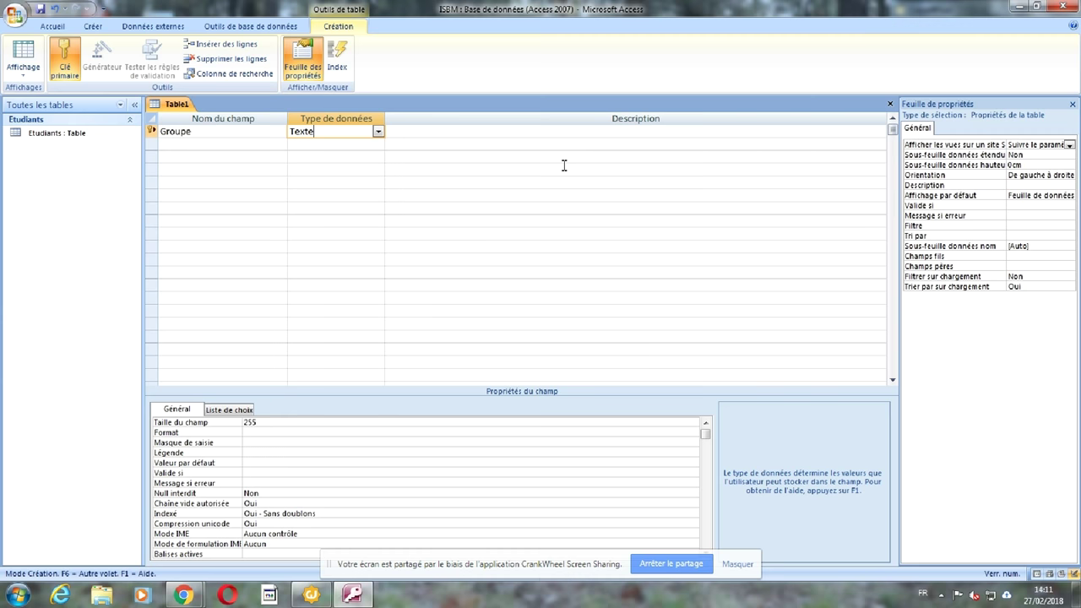
key("ctrl+s")
type("G")
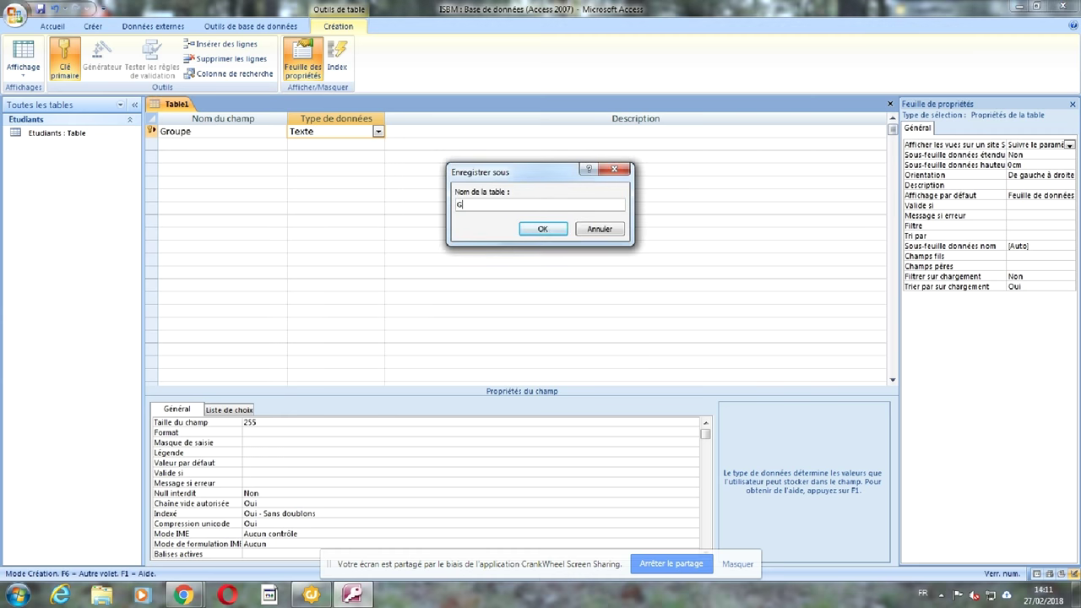
type("roupe TP")
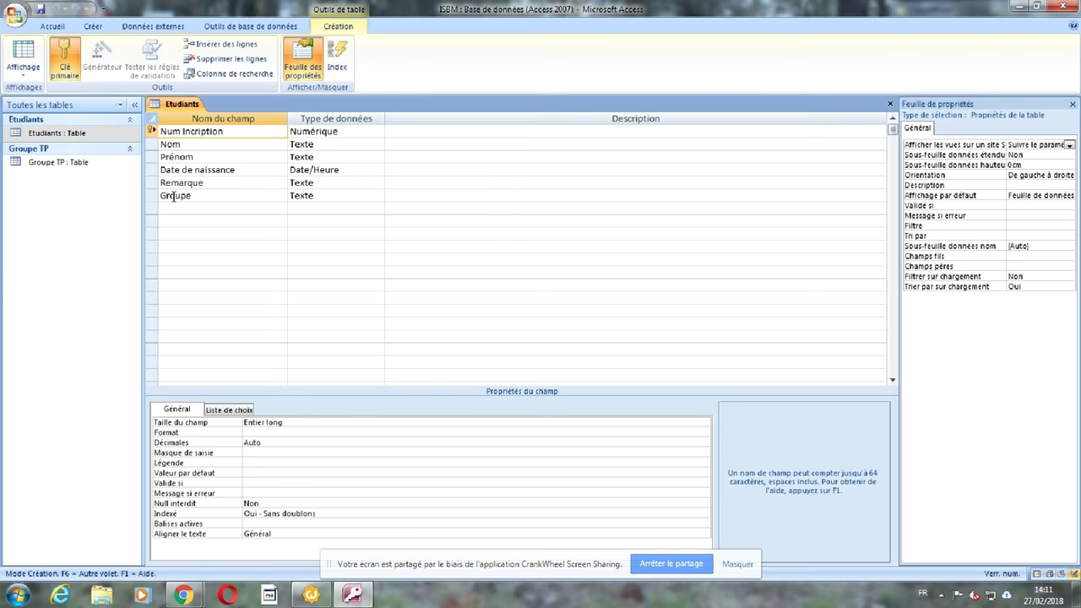
Turn the Groupe field of Etudiants into a lookup list using the Groupe field from the Groupe TP table, and save the table
left_click(378, 195)
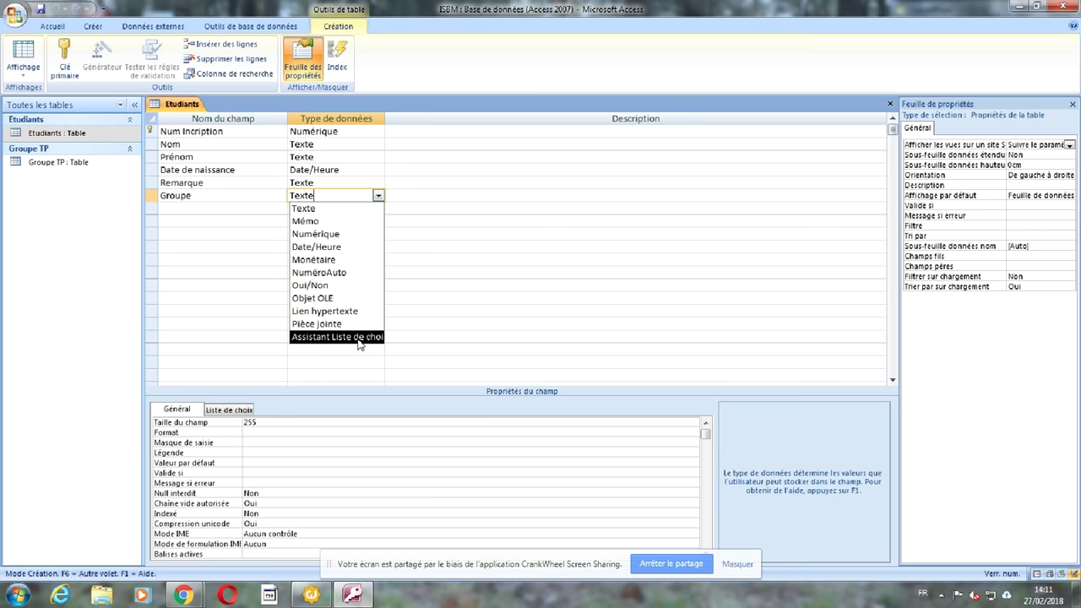
left_click(359, 337)
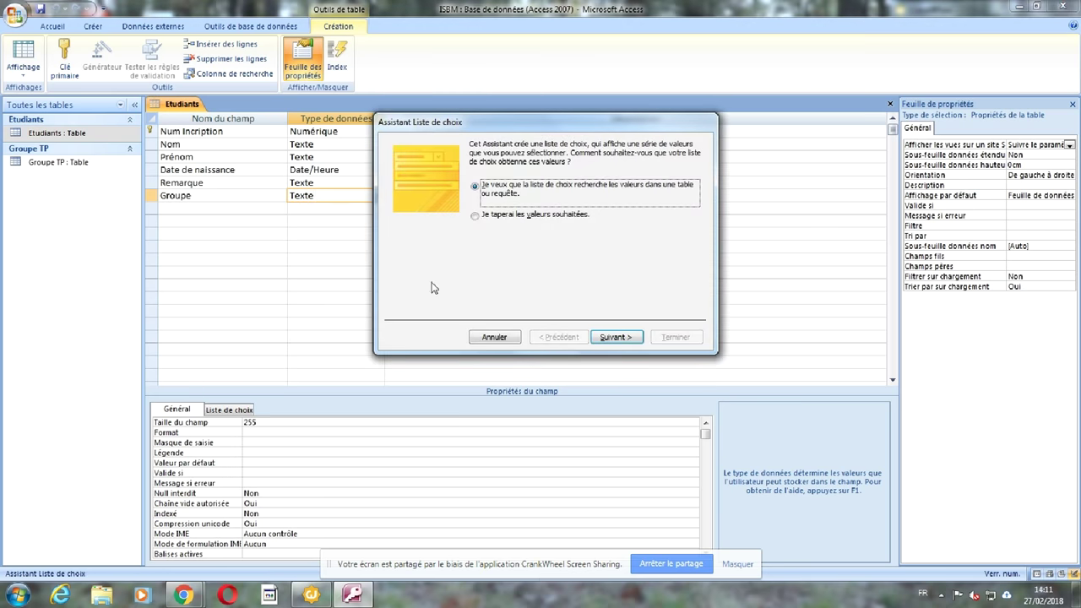
key("Return")
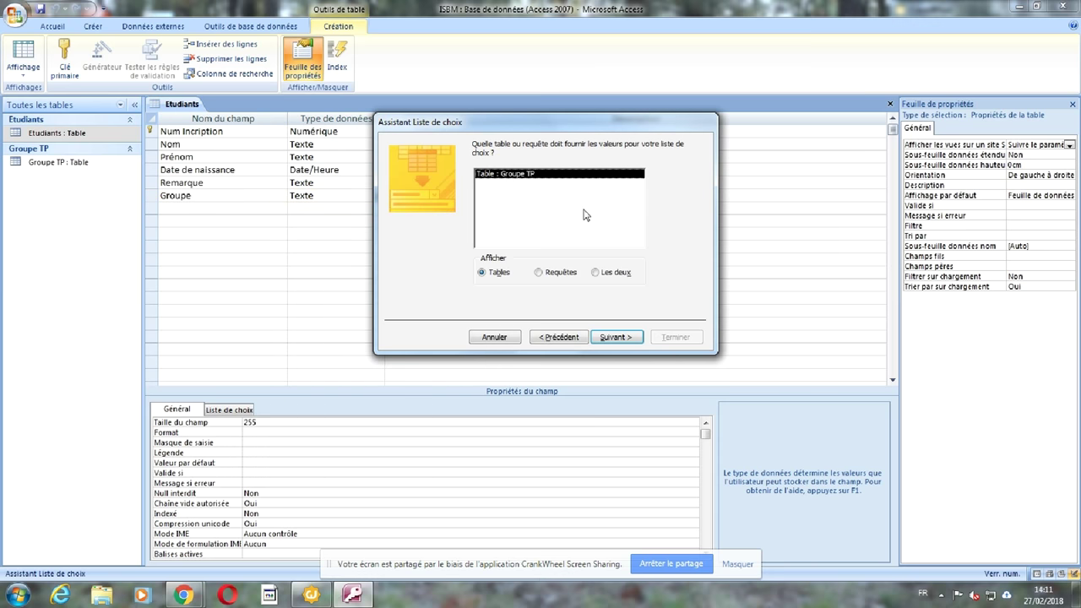
left_click(616, 337)
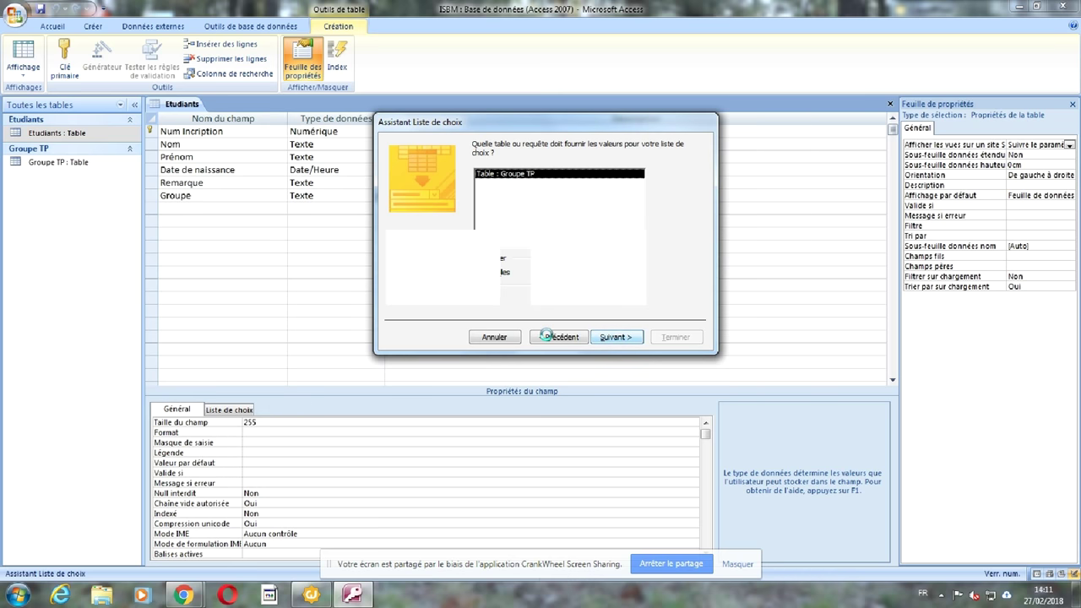
left_click(520, 251)
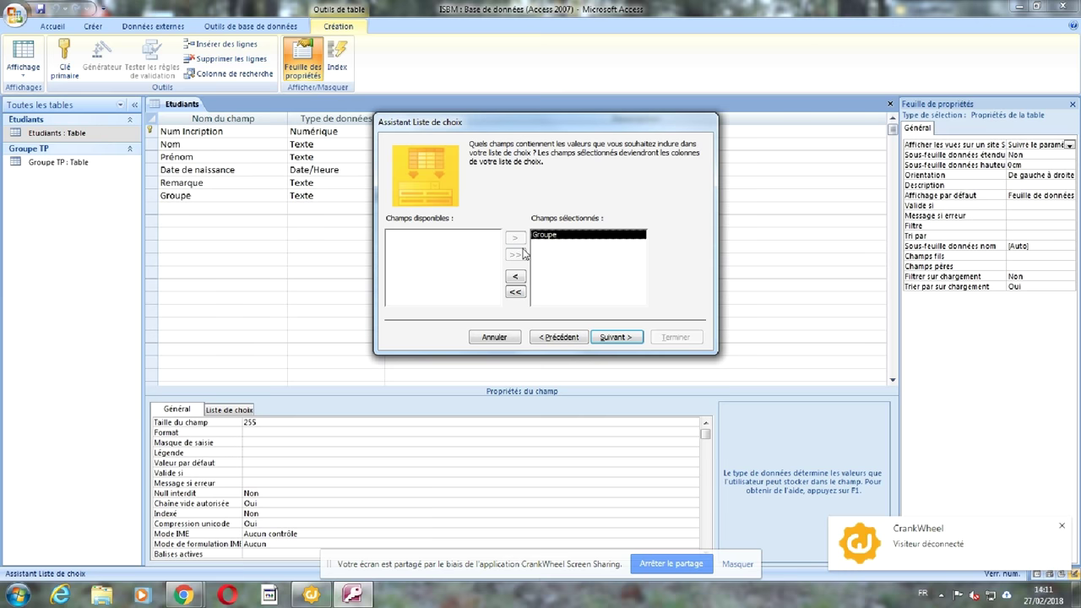
left_click(508, 333)
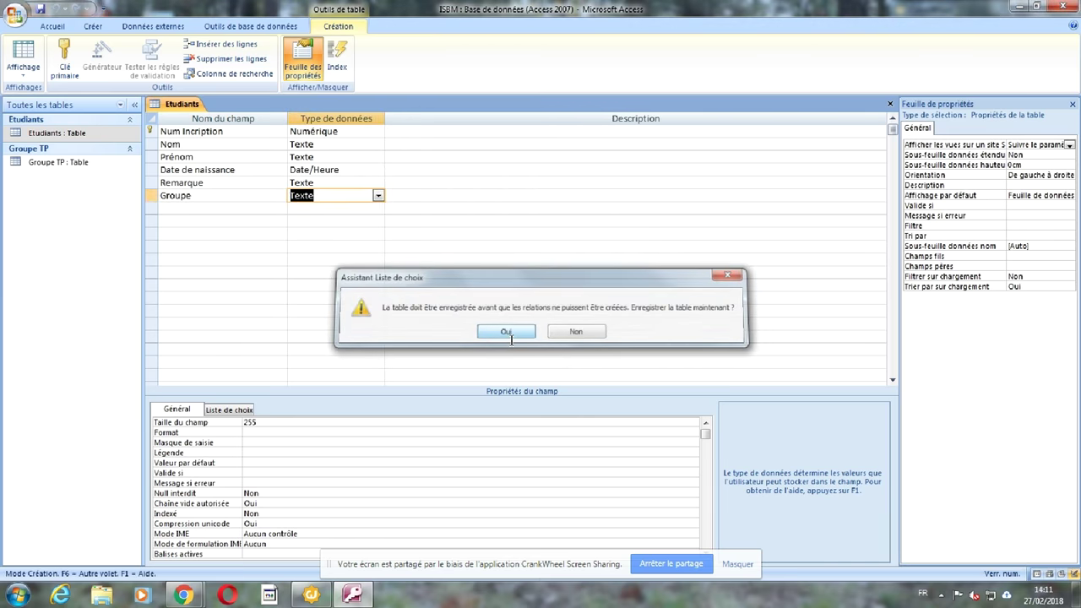
left_click(506, 332)
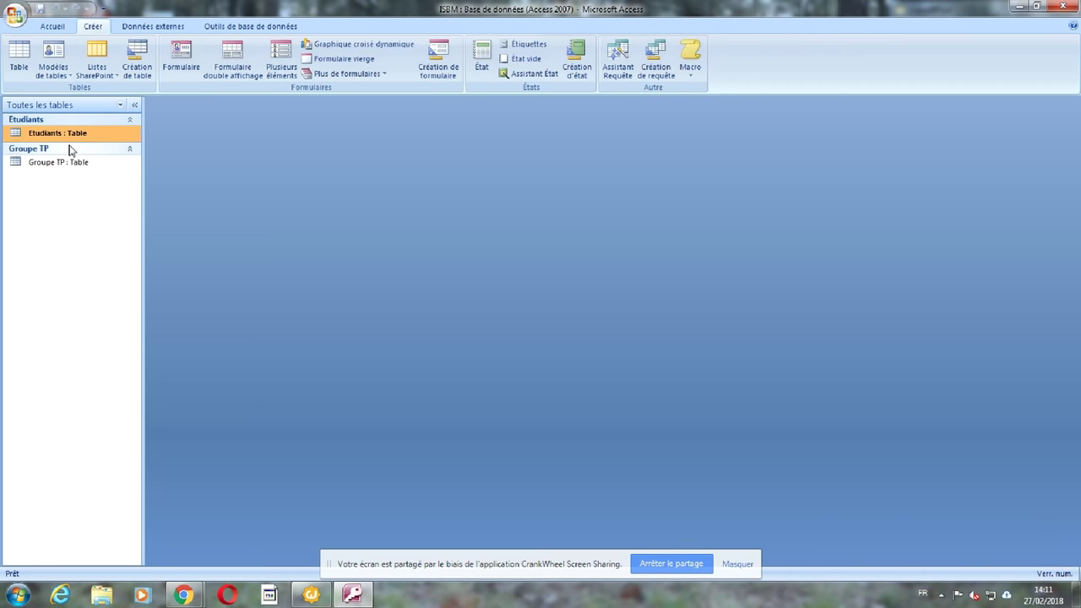
Create a form from the Etudiants table and show it in design view (Mode Création)
left_click(194, 60)
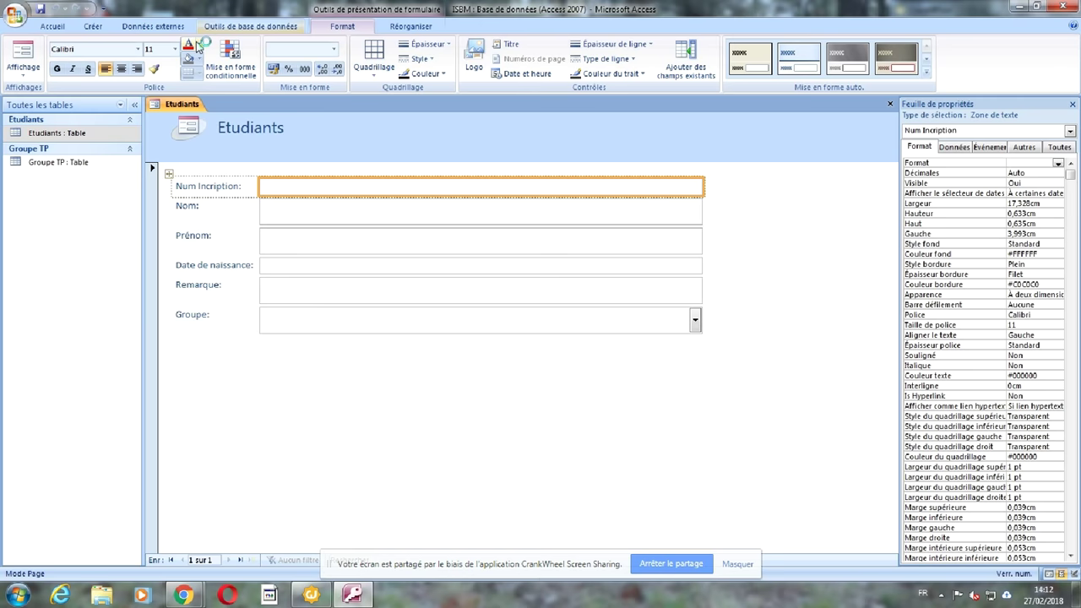
left_click(330, 322)
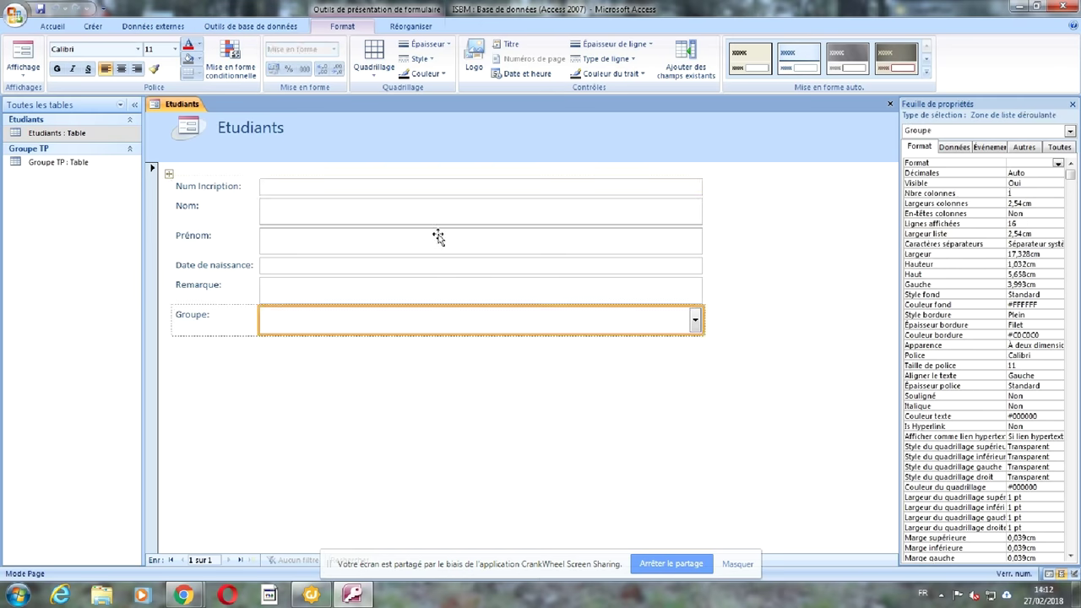
right_click(178, 103)
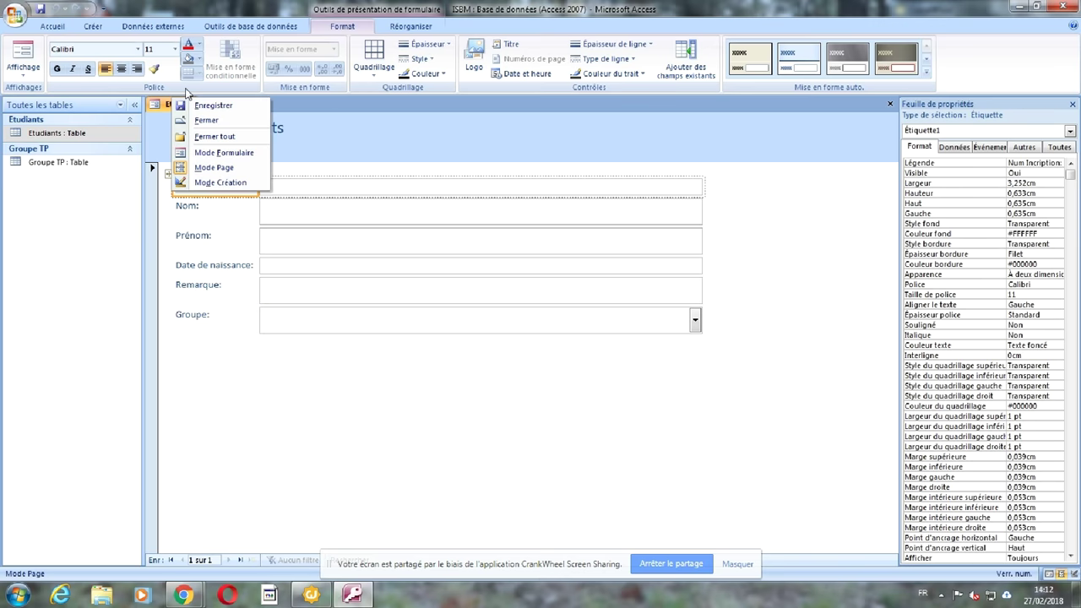
left_click(219, 182)
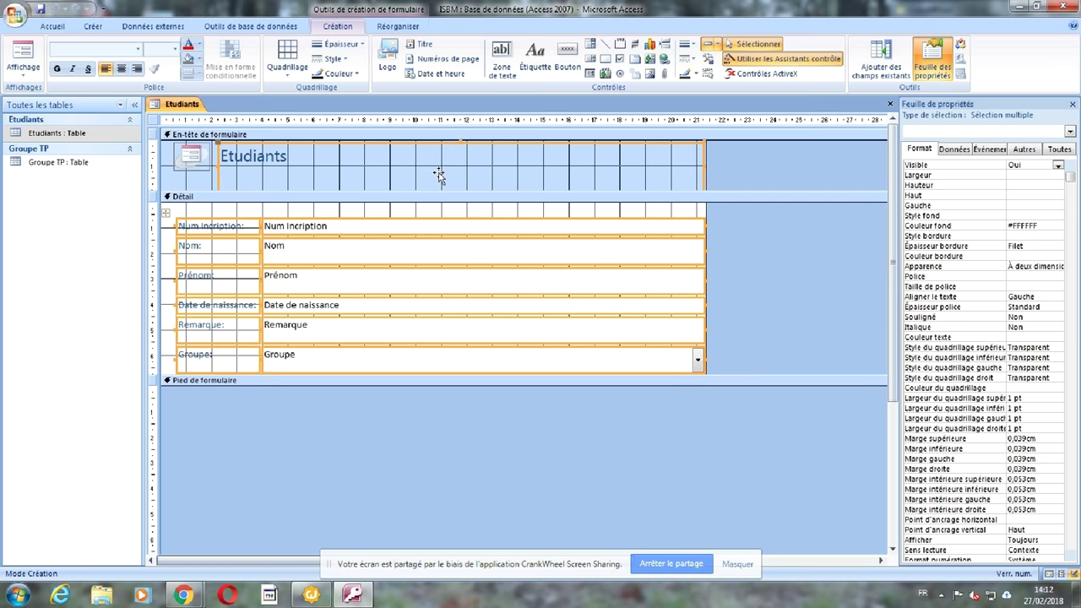
Change the form header title to Liste des Etudiants and narrow its label to just past the text
left_click(273, 155)
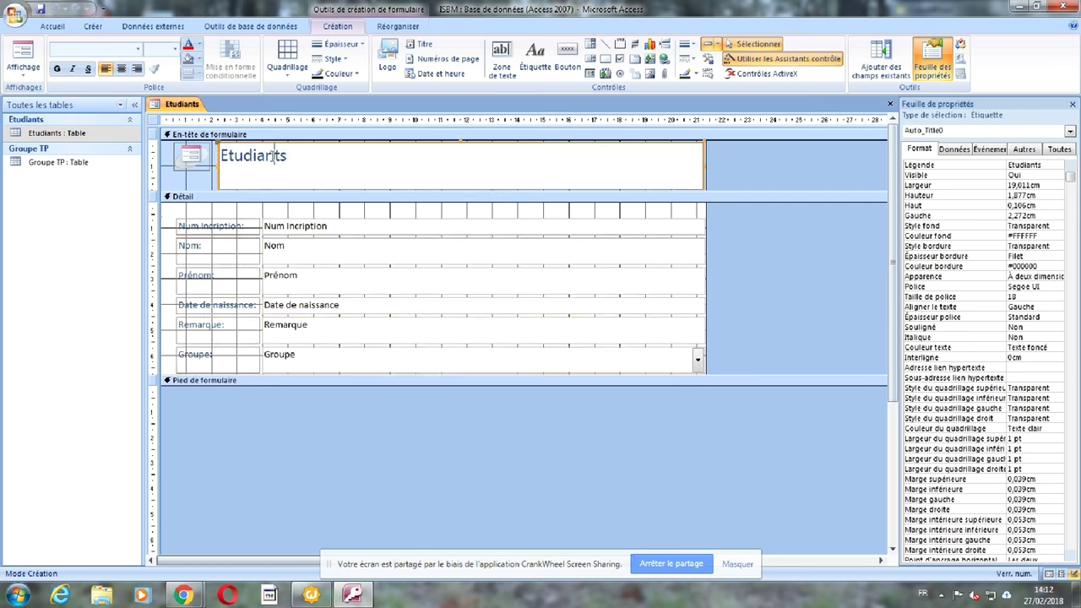
type("Liste")
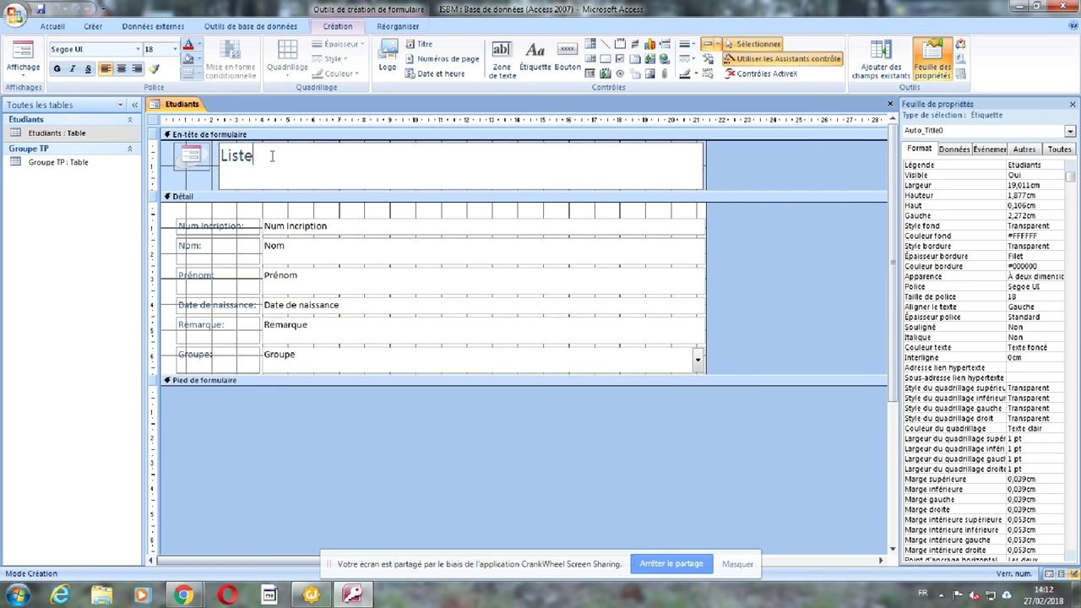
type(" des Etudin")
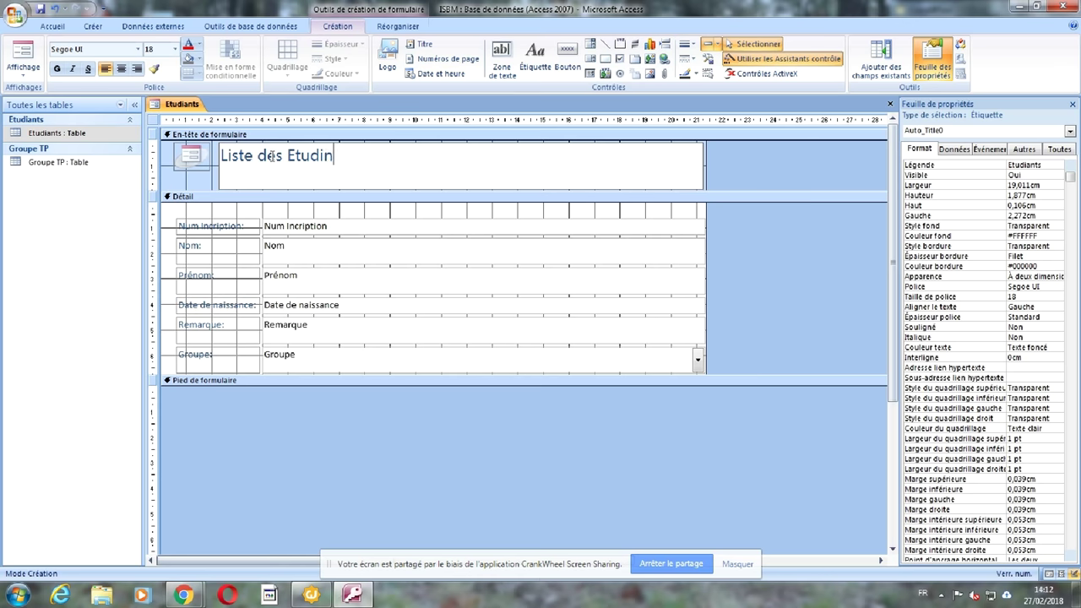
type("ats")
left_click_drag(703, 148, 388, 148)
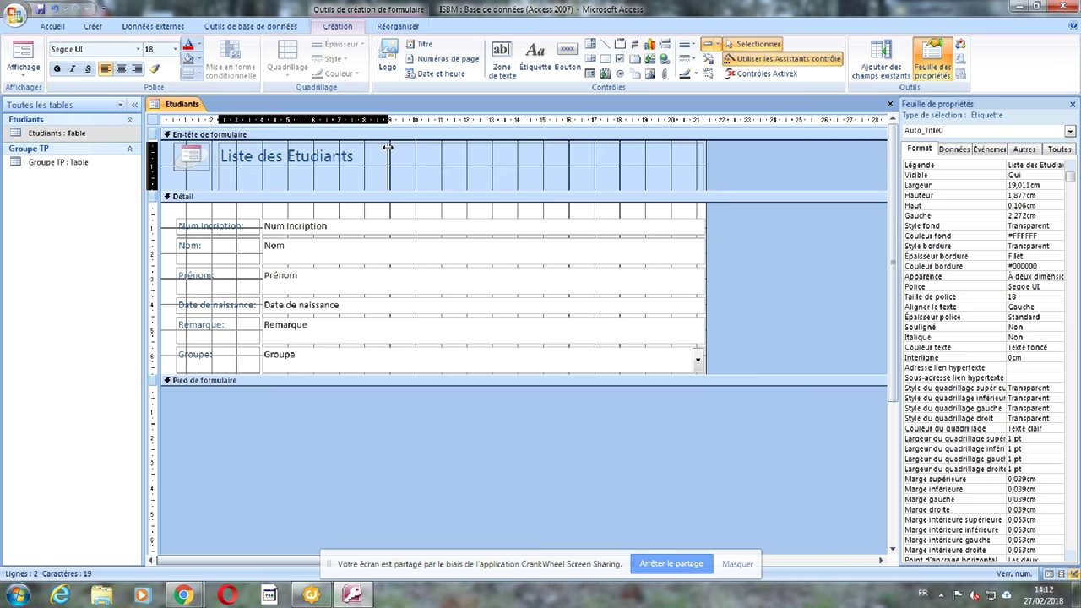
left_click(388, 148)
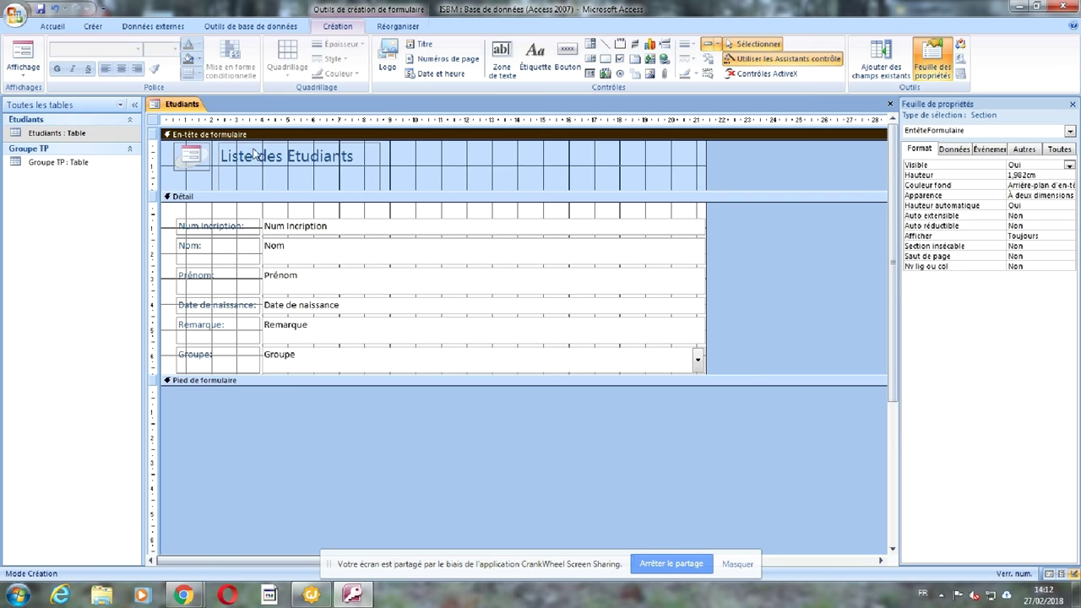
Save the form under the name Etudiants and close it
key("ctrl+s")
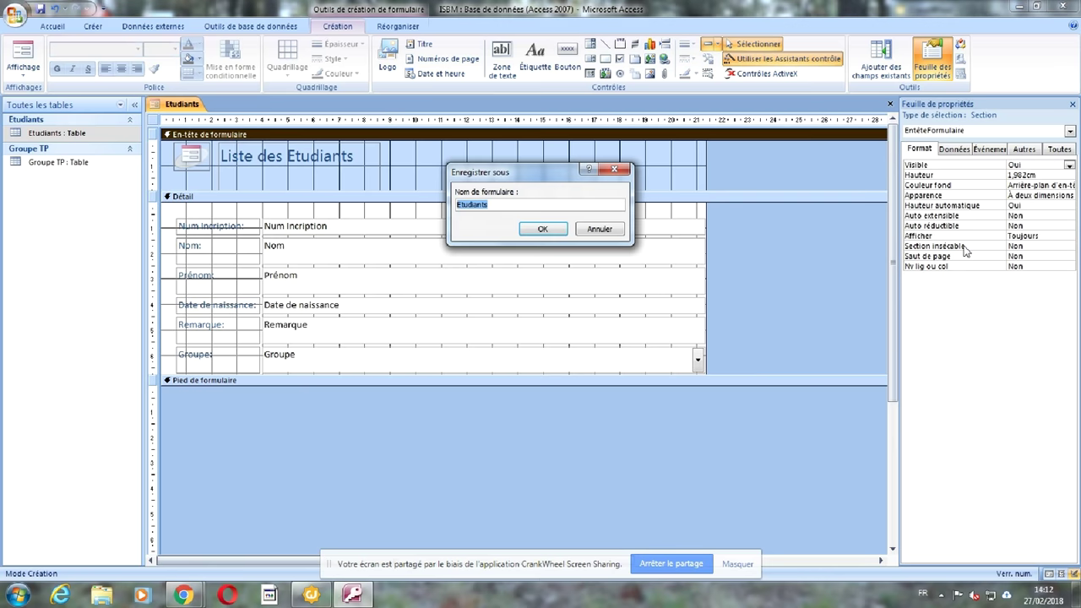
key("Return")
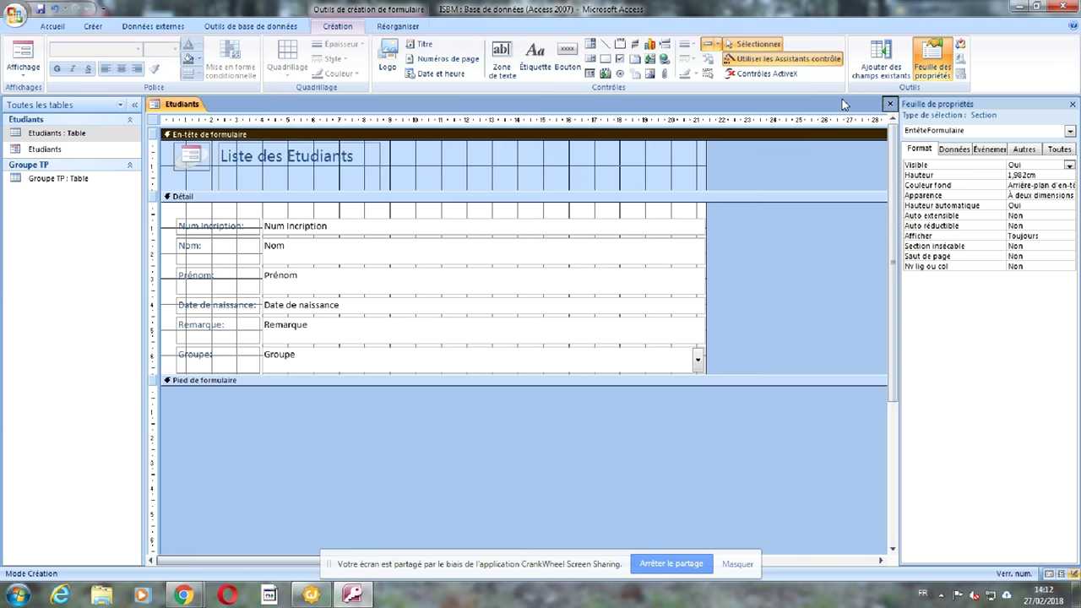
left_click(889, 103)
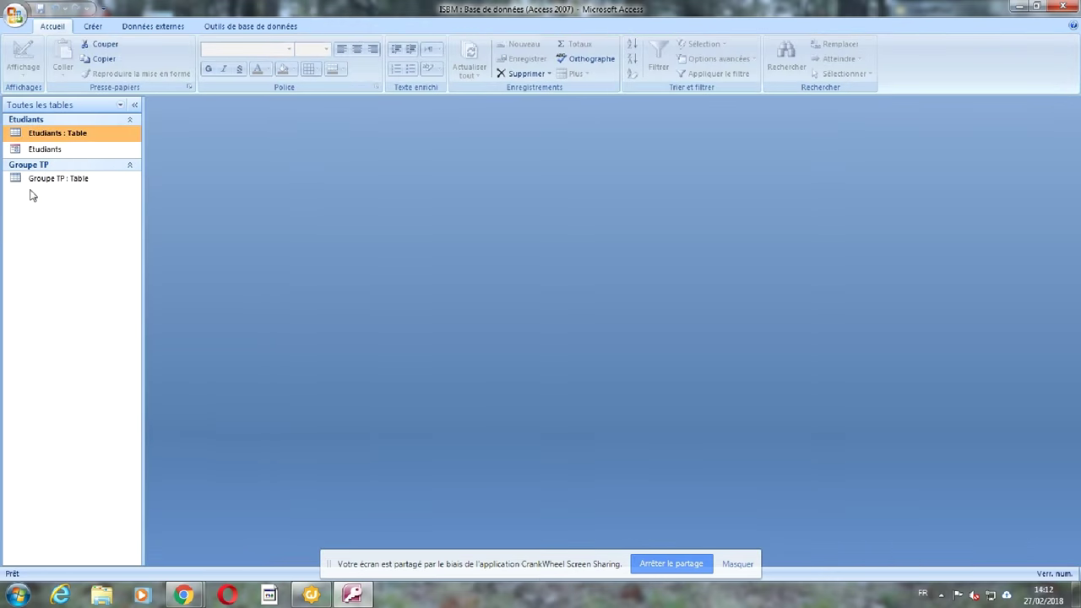
Create a form from the Groupe TP table
left_click(38, 178)
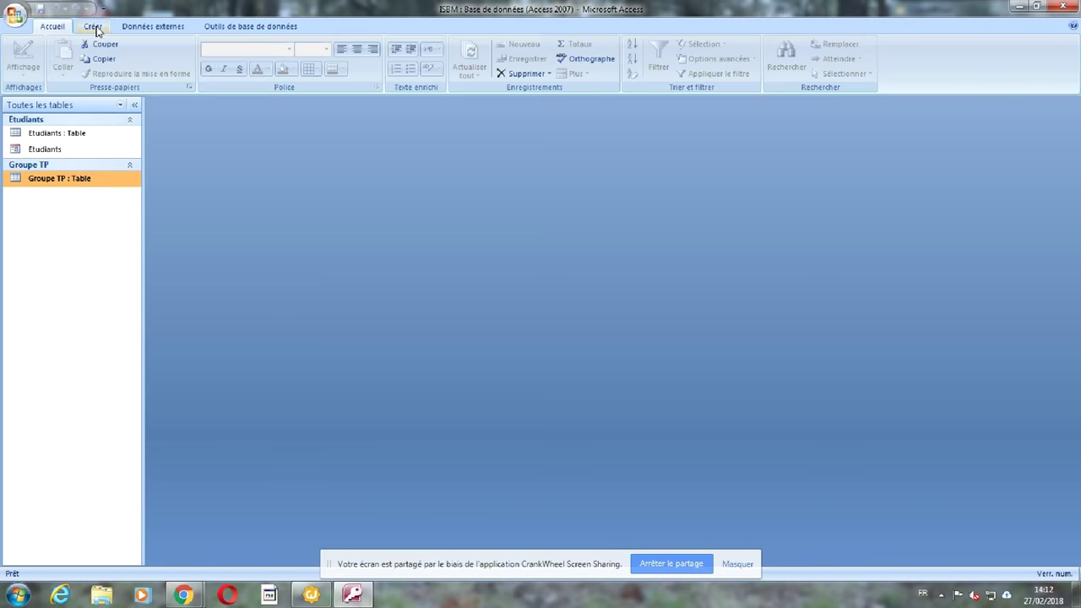
left_click(93, 27)
left_click(189, 68)
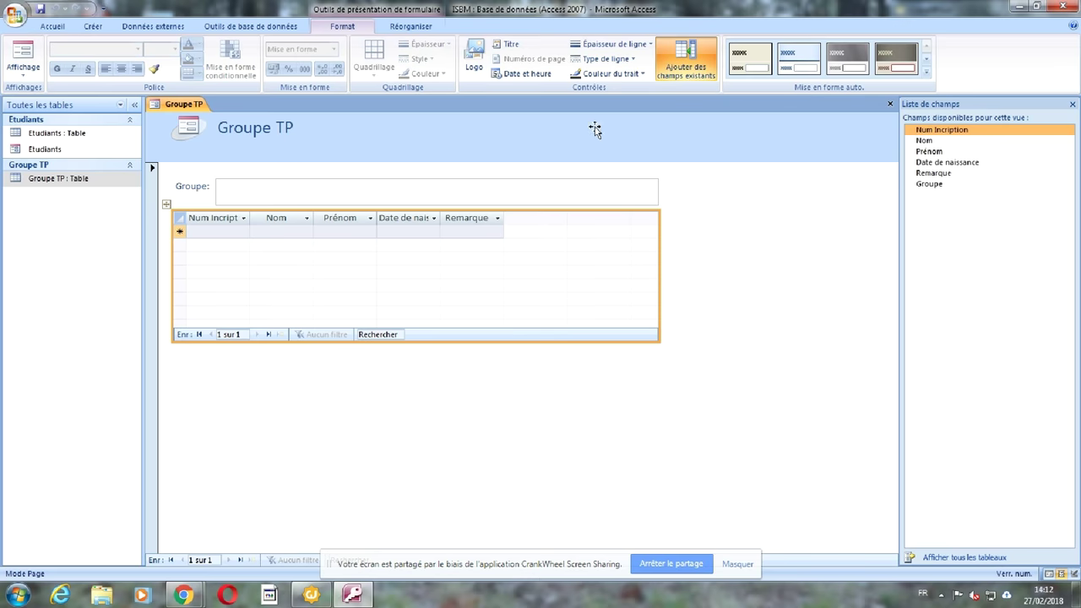
Show the Groupe TP form in design view (Mode Création) and lock its Table.Etudiants subform by setting Verrouillé to Oui
right_click(188, 105)
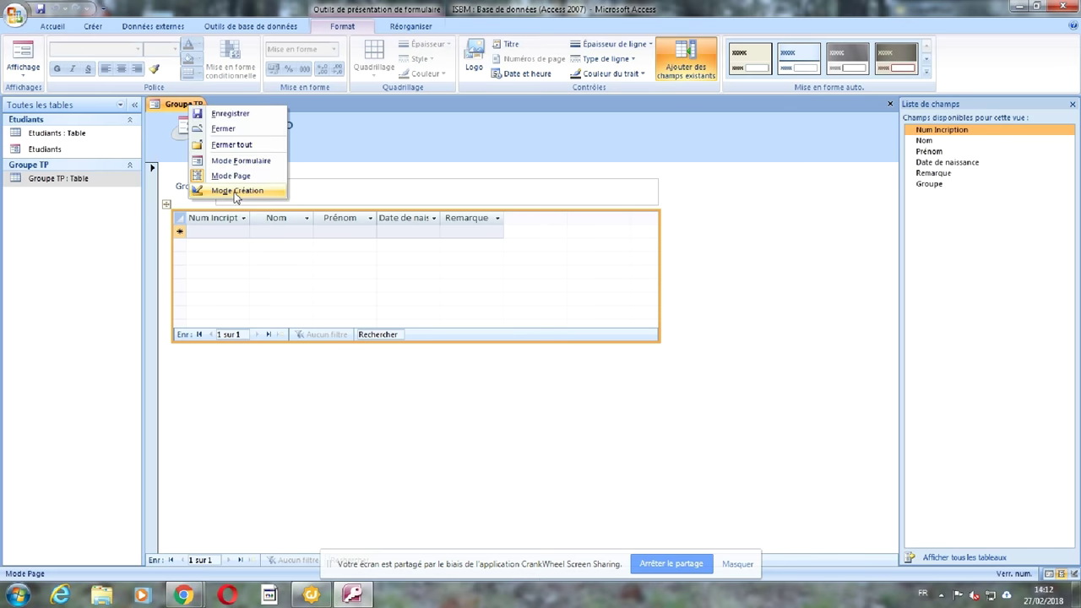
left_click(235, 190)
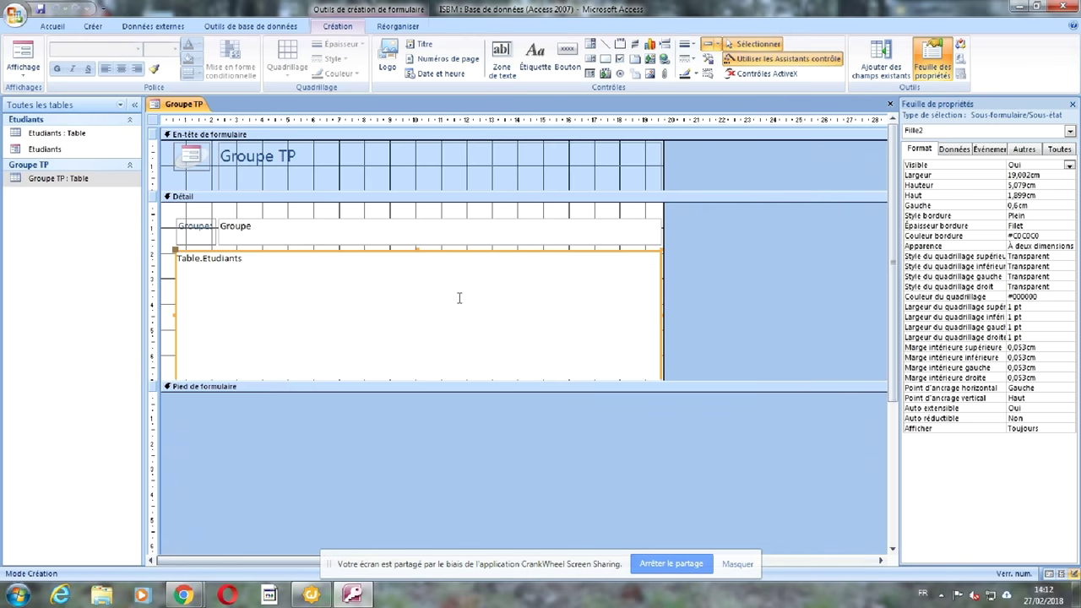
left_click(955, 149)
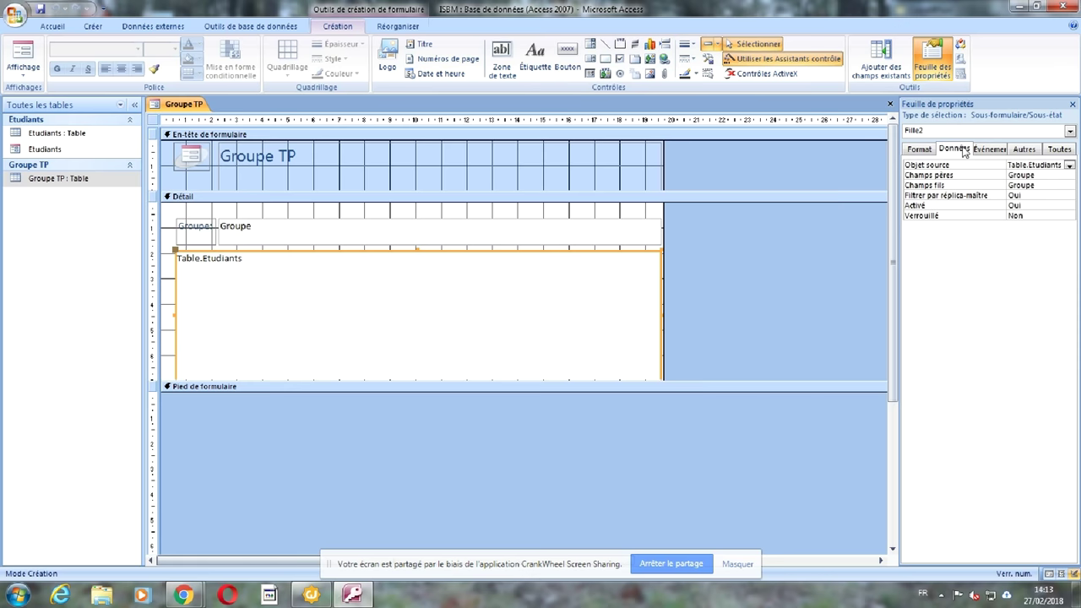
double_click(1037, 216)
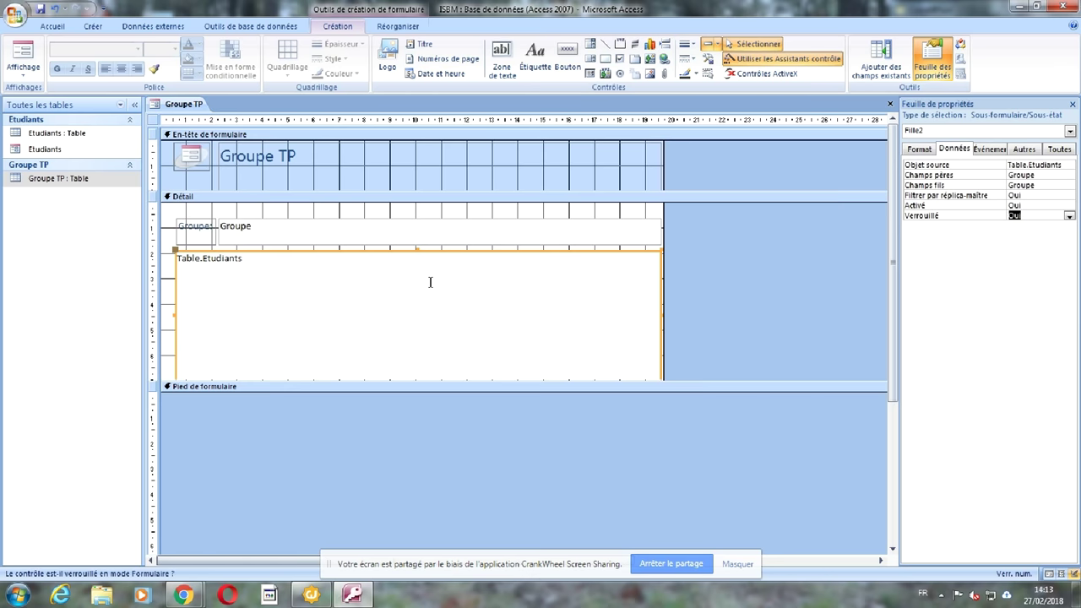
Narrow the header title label to end at about 7 cm on the ruler, and save the form as Groupe TP
left_click(664, 181)
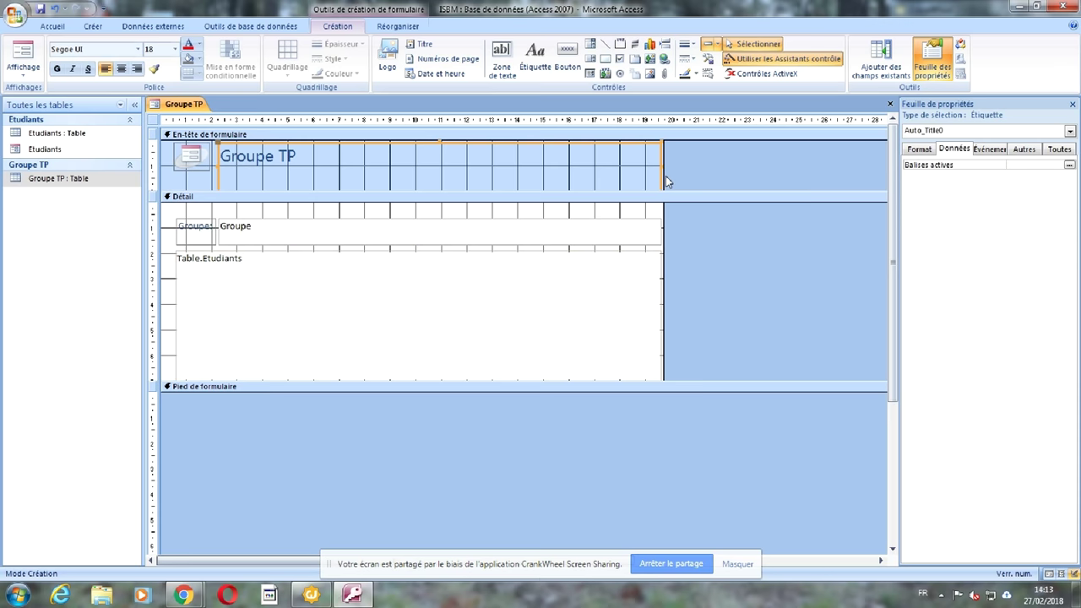
left_click_drag(666, 182, 339, 172)
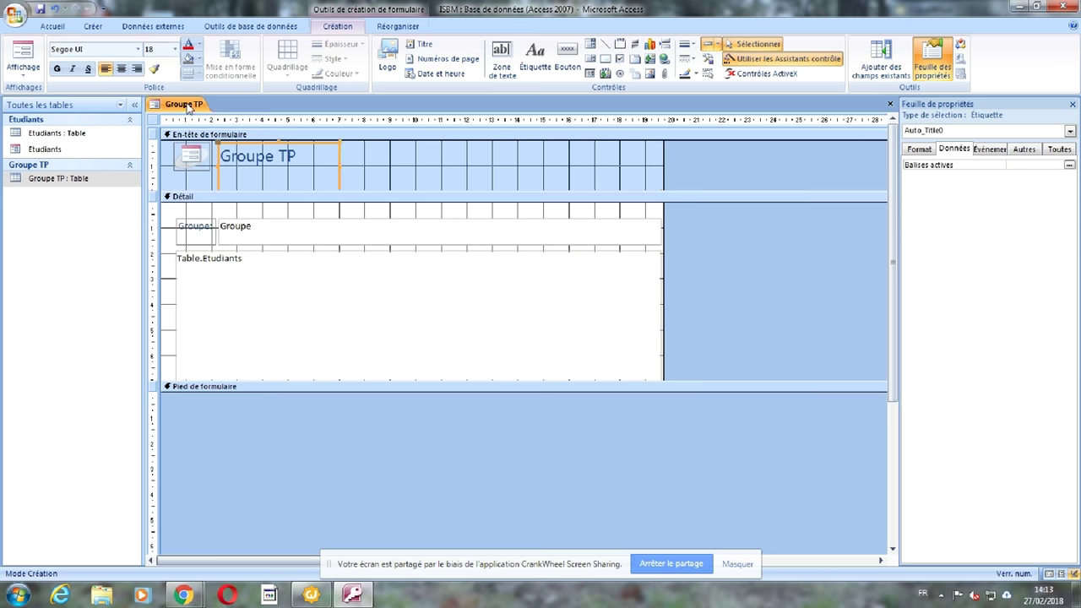
key("ctrl+s")
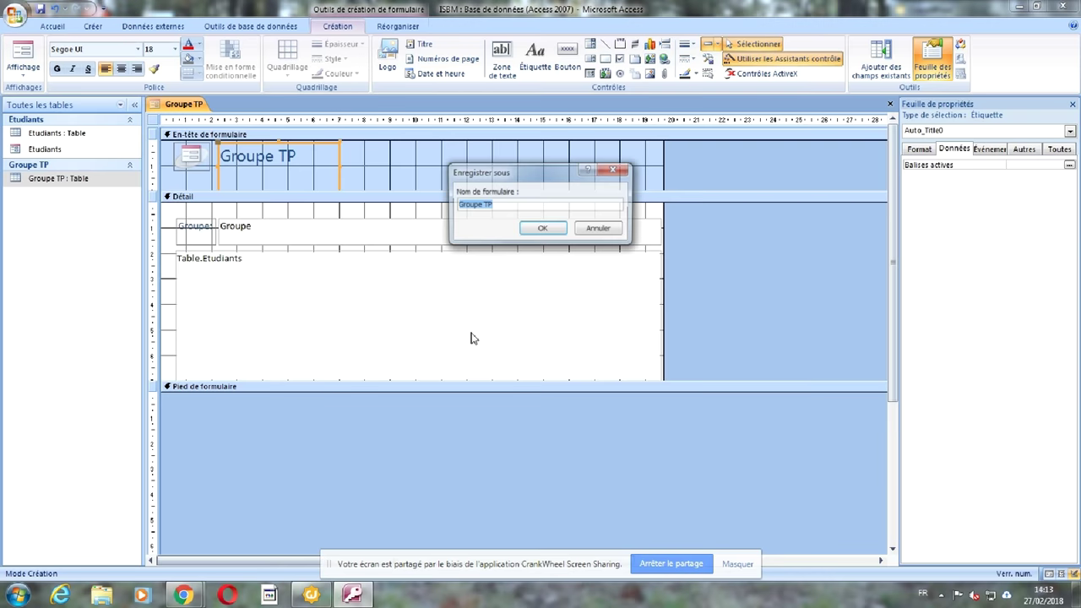
key("Return")
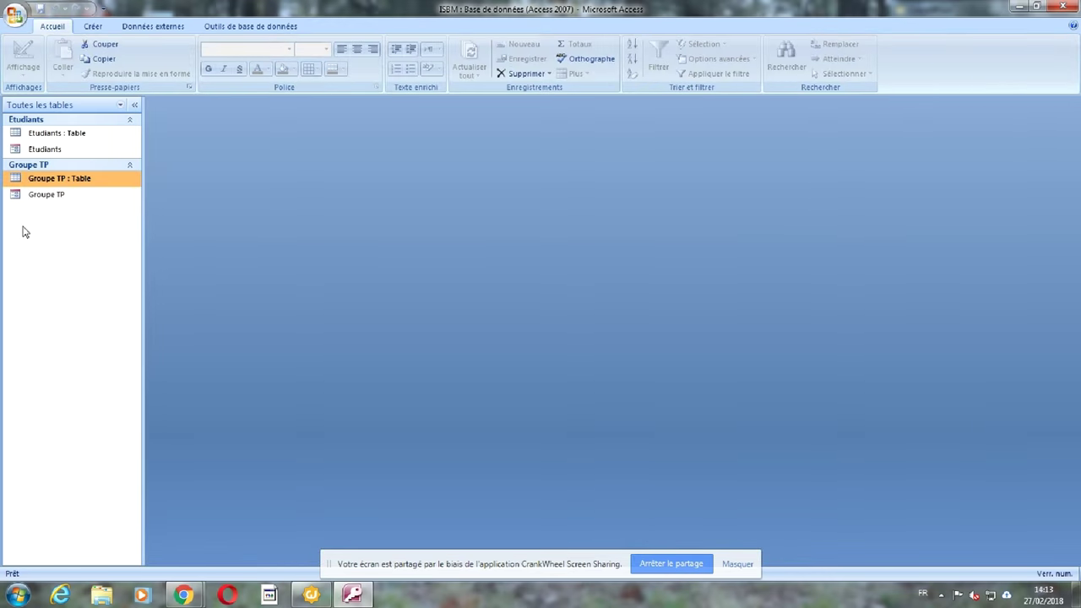
Create a blank form in design view and place a command button about 4 cm across and 2 cm down in the Détail section
left_click(92, 26)
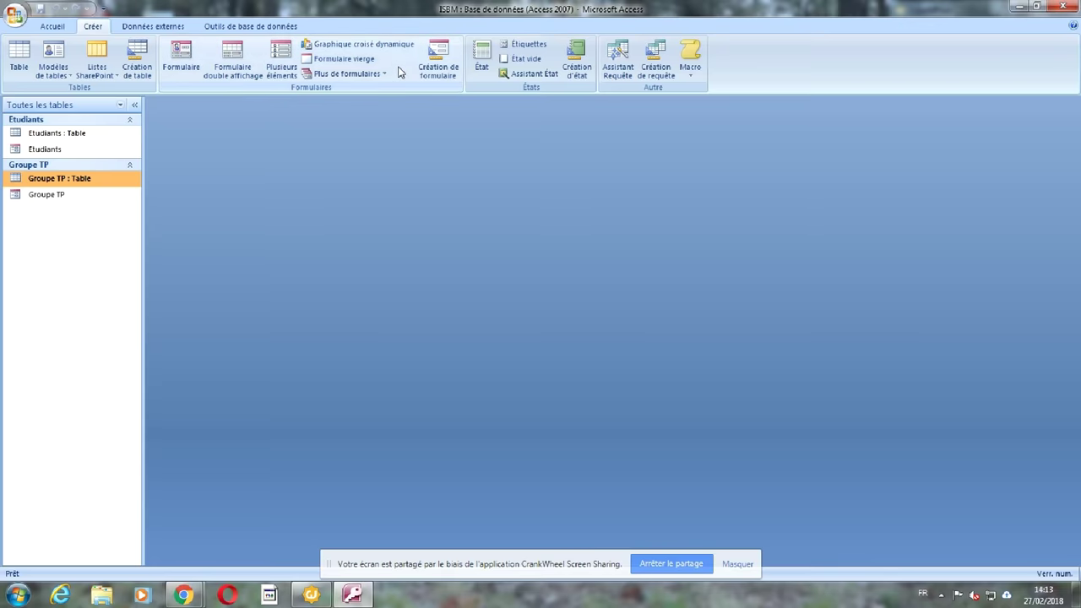
left_click(435, 66)
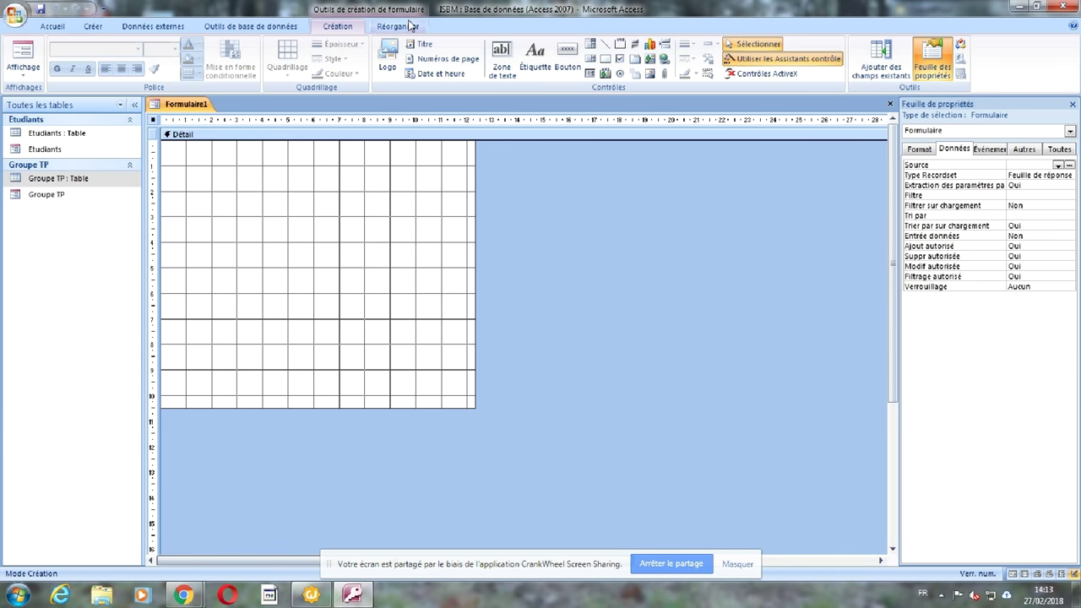
left_click(568, 59)
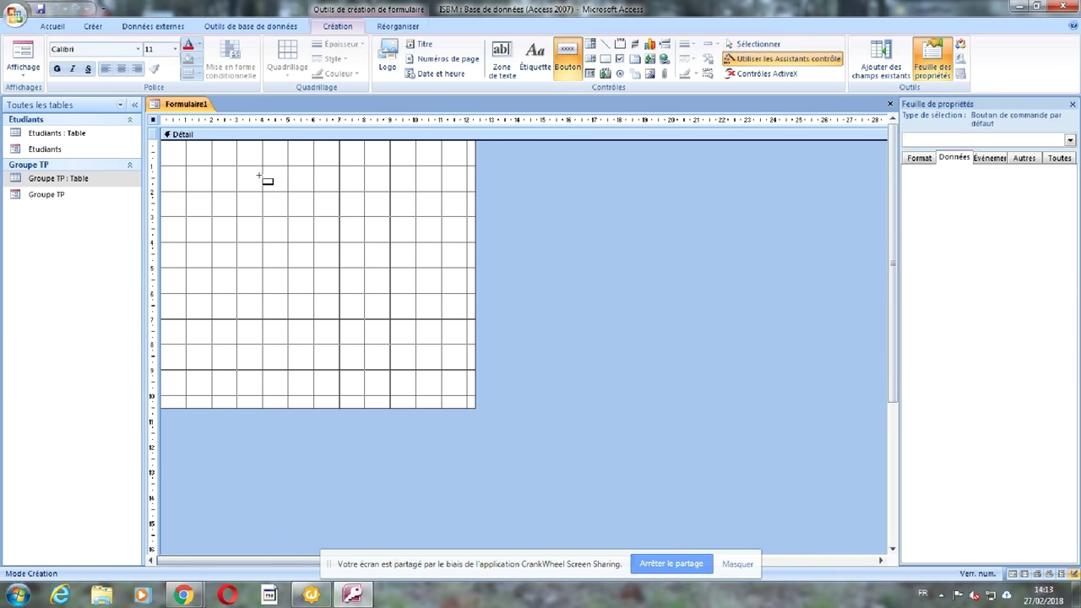
left_click(259, 188)
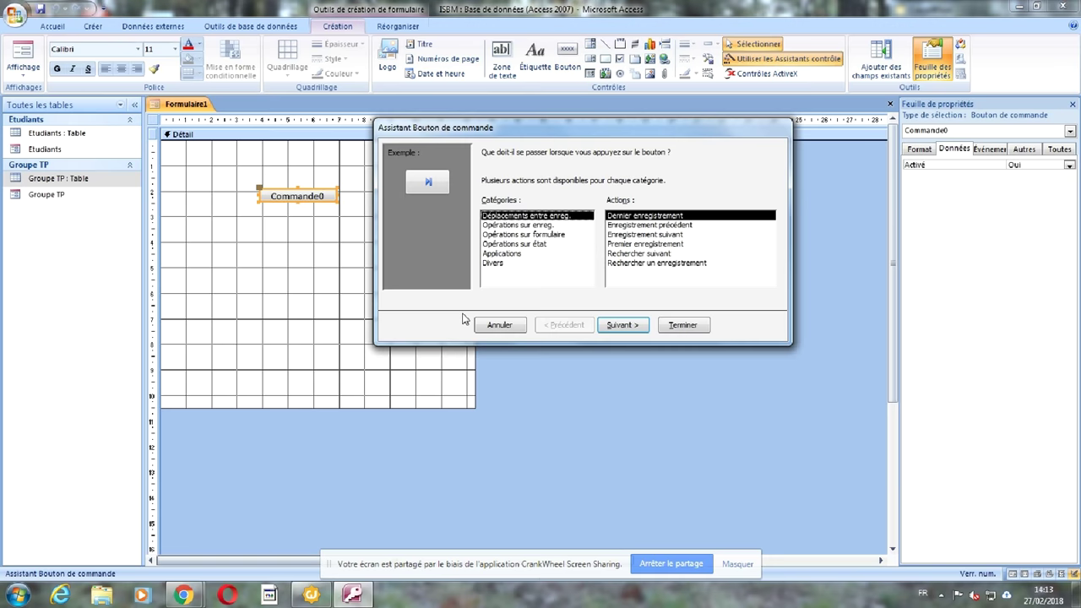
Set the button's action to Ouvrir un formulaire for the Etudiants form, displaying all records
left_click(540, 234)
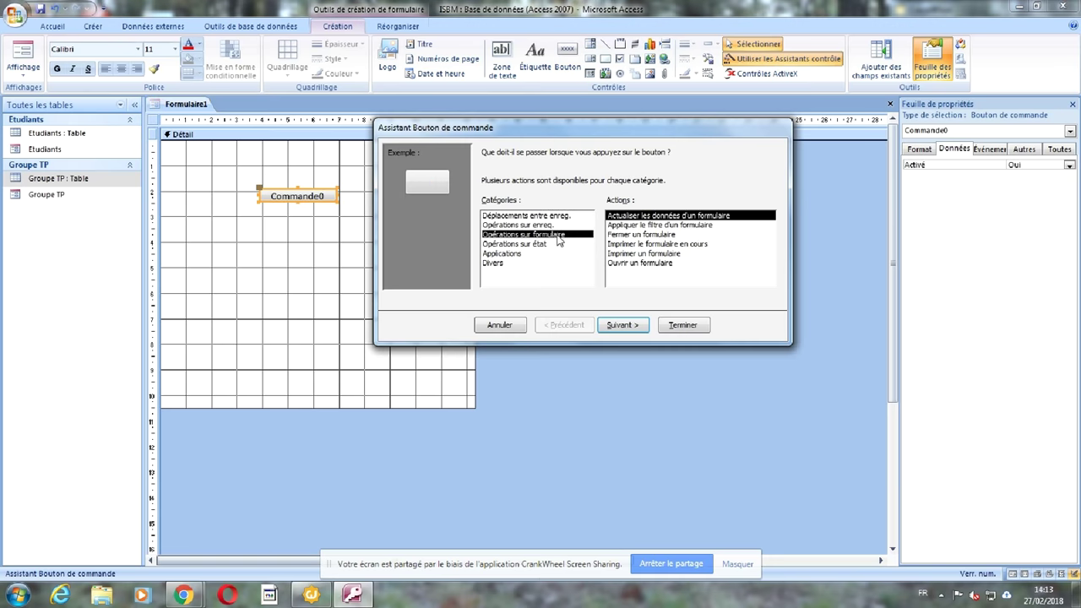
left_click(639, 263)
left_click(625, 326)
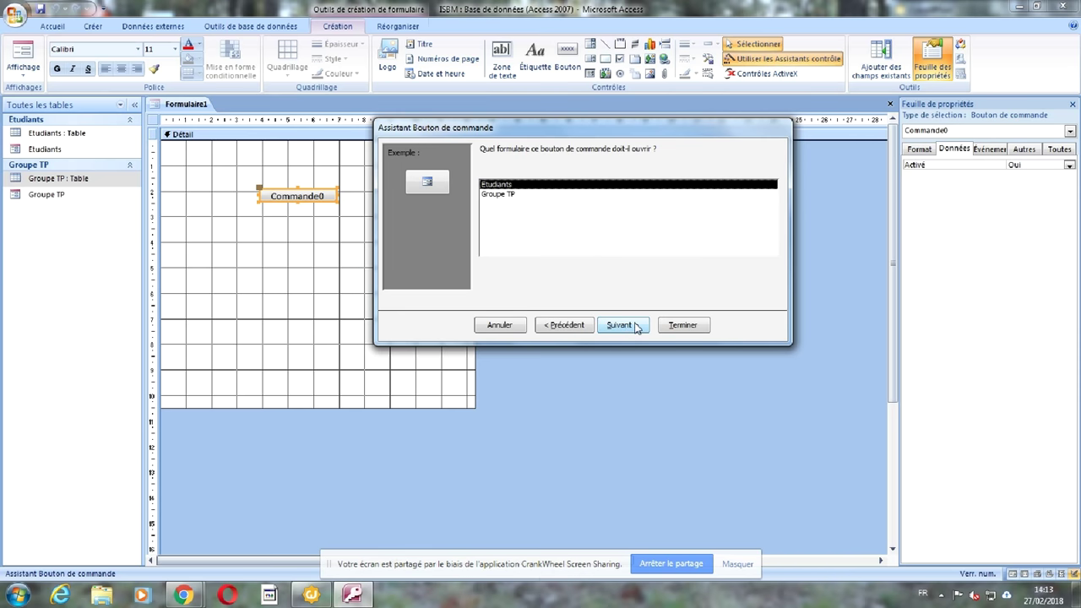
left_click(638, 328)
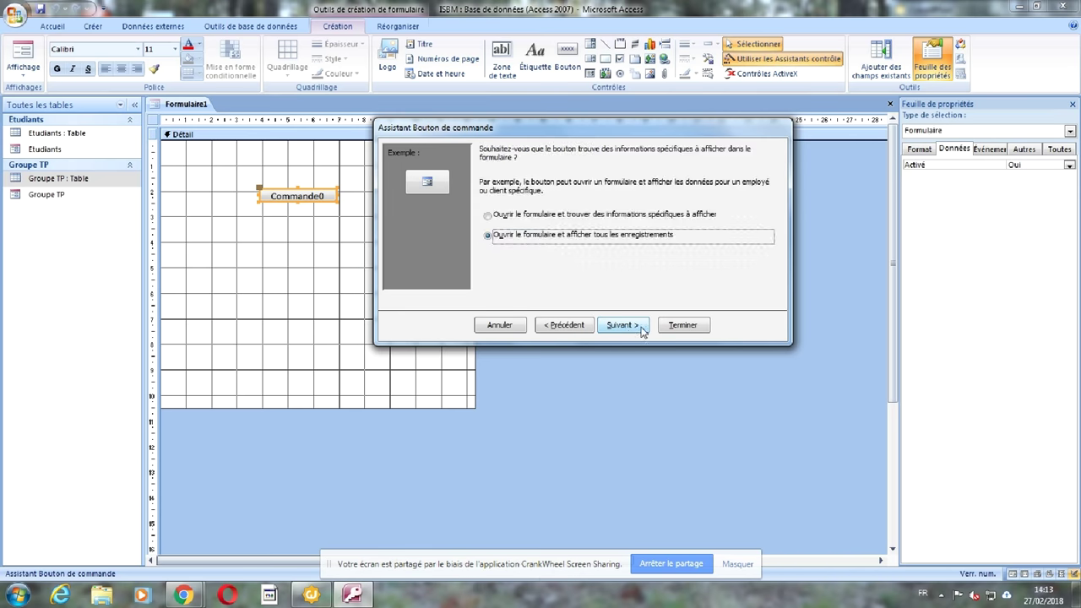
left_click(641, 328)
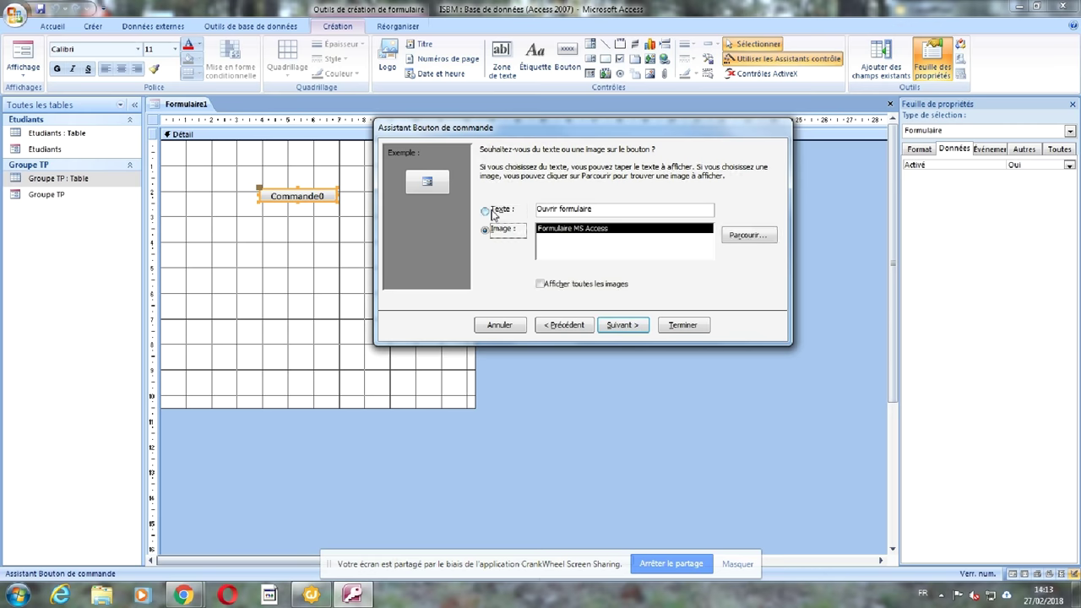
Give the button the text caption Liste des étudiants and finish the button wizard with the default name
left_click(486, 211)
key("Tab")
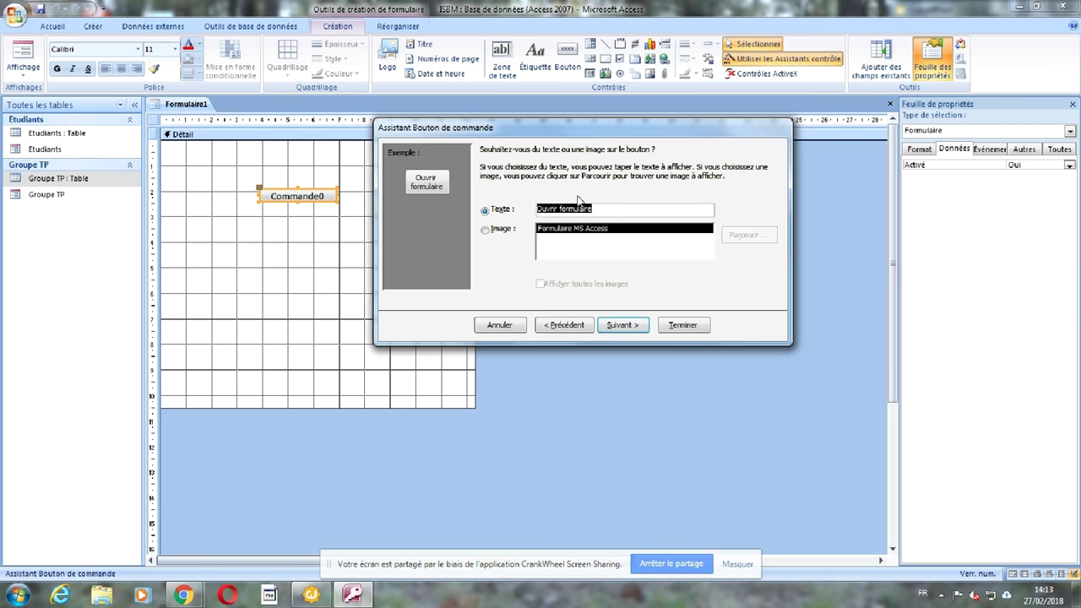
type("Lisye")
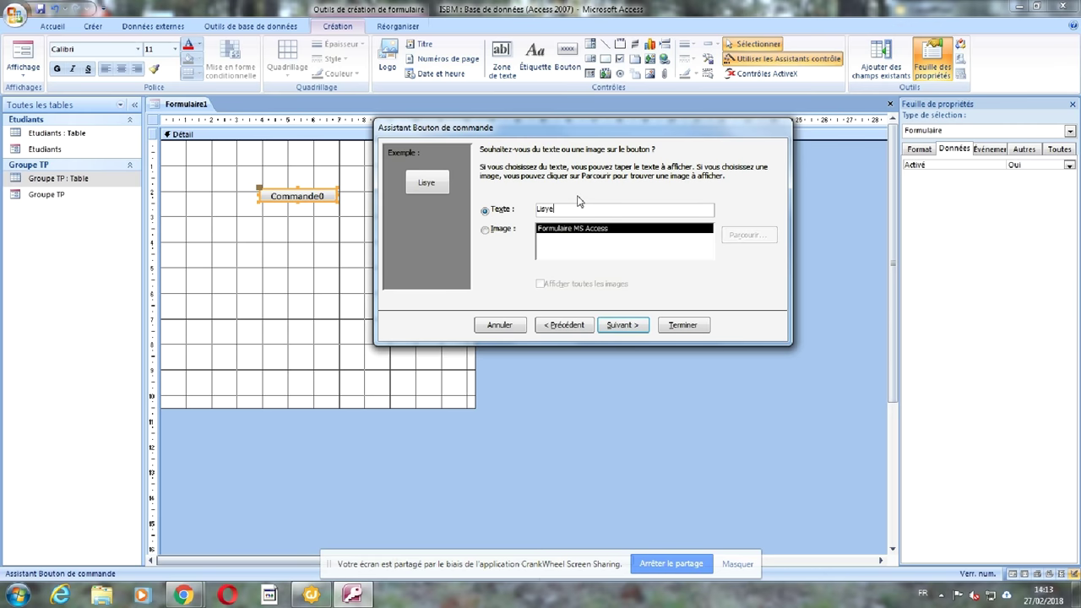
key("BackSpace")
key("BackSpace")
type("te")
type(" des")
type(" e")
key("BackSpace")
type("étudiant")
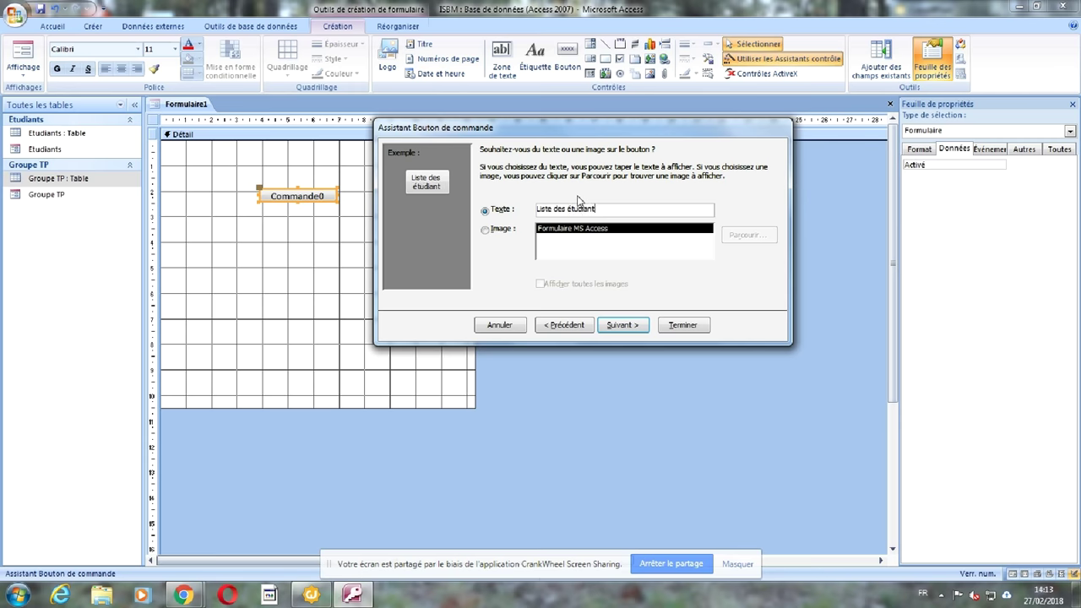
type("s")
key("Return")
left_click(691, 327)
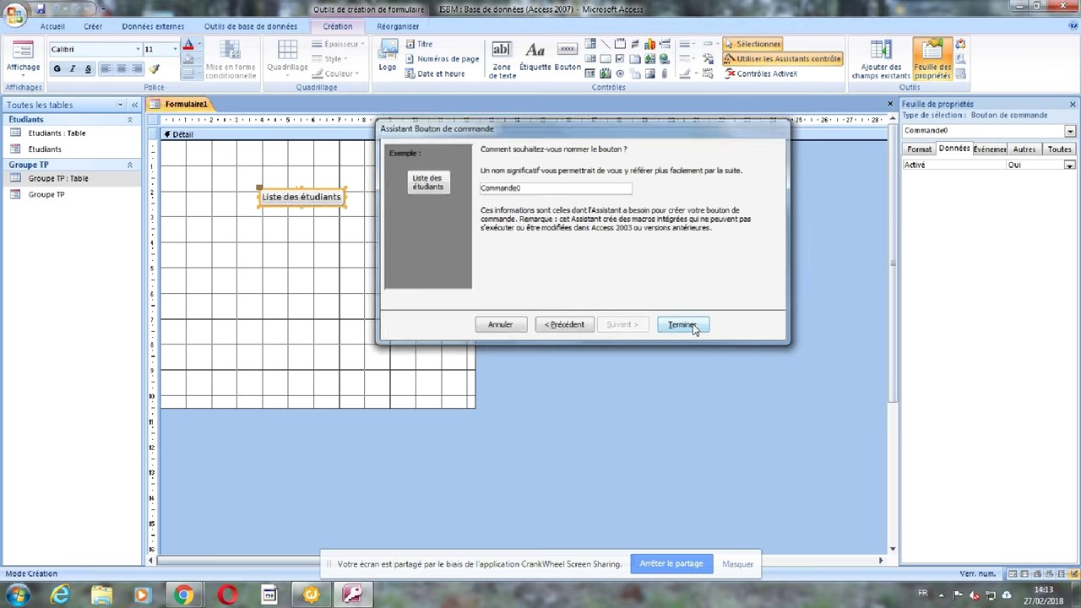
left_click(314, 222)
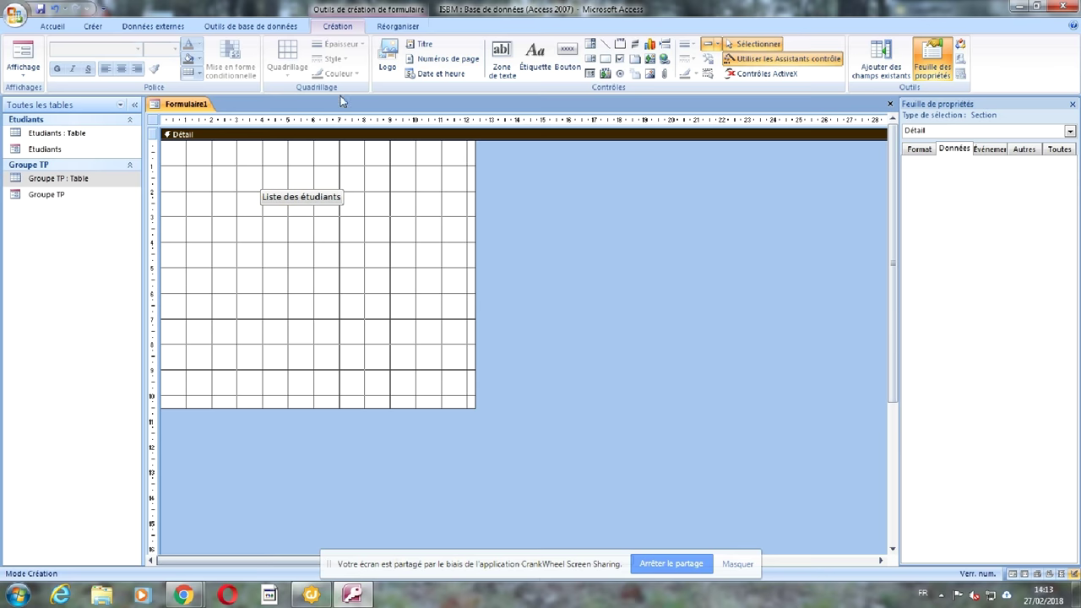
Add a second command button just below the first that opens the Groupe TP form and displays all records
left_click(567, 59)
left_click(267, 221)
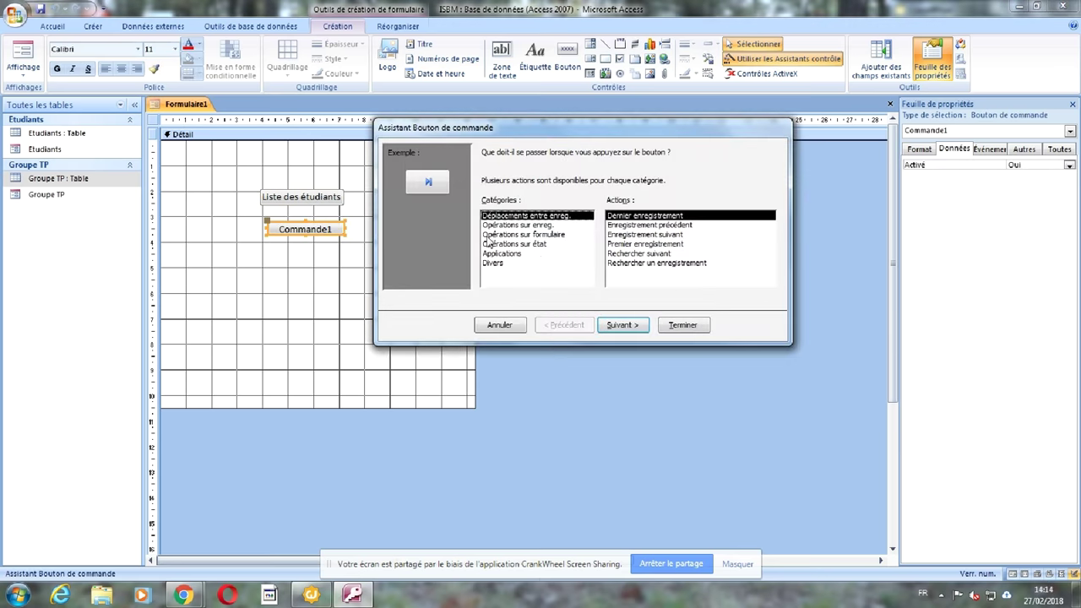
left_click(489, 236)
left_click(639, 263)
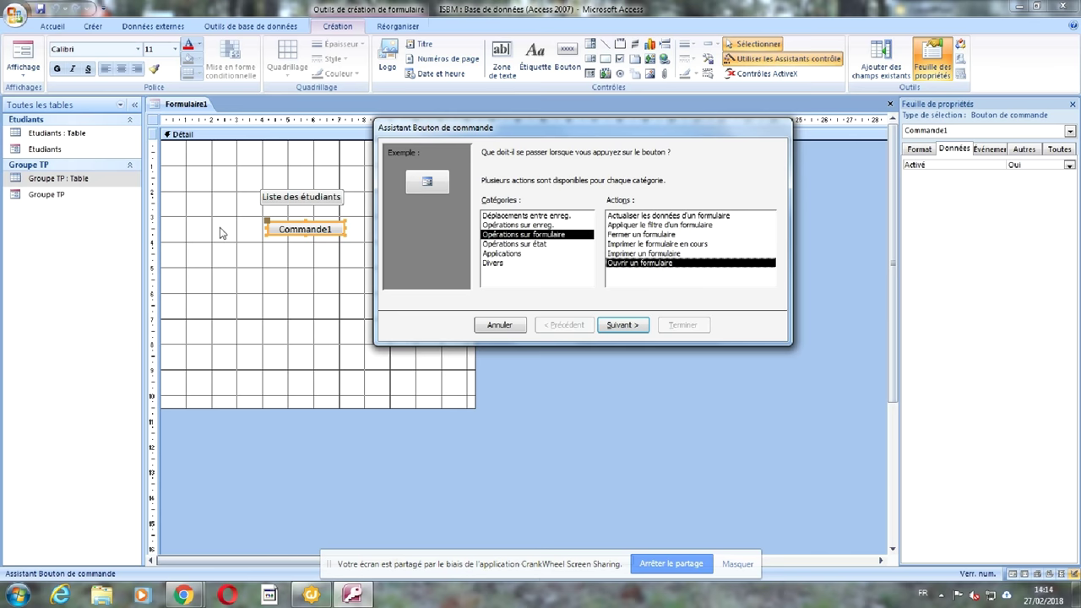
left_click(610, 325)
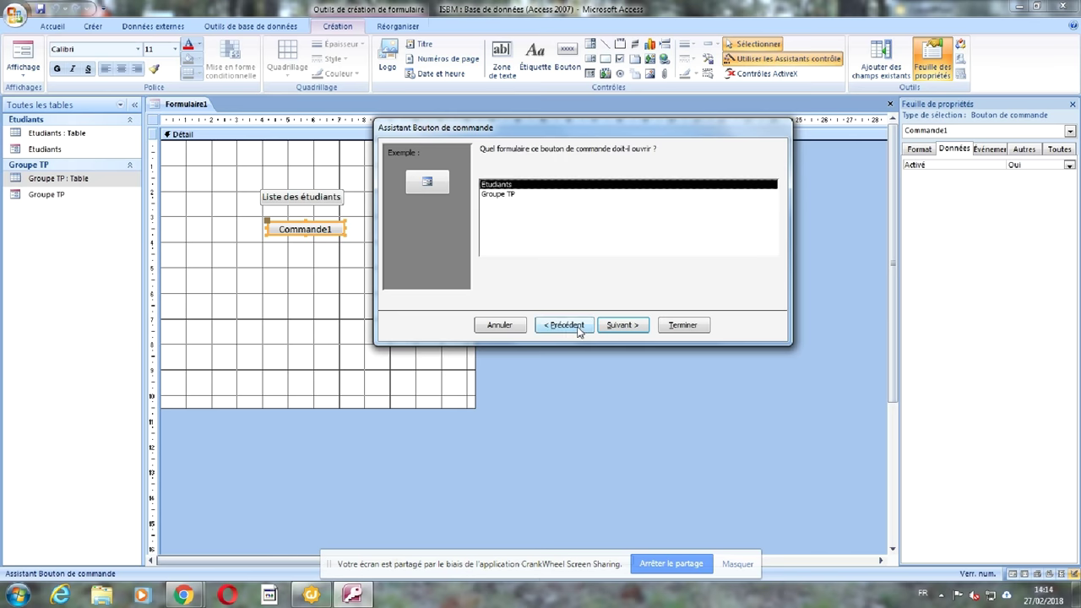
key("Down")
key("Return")
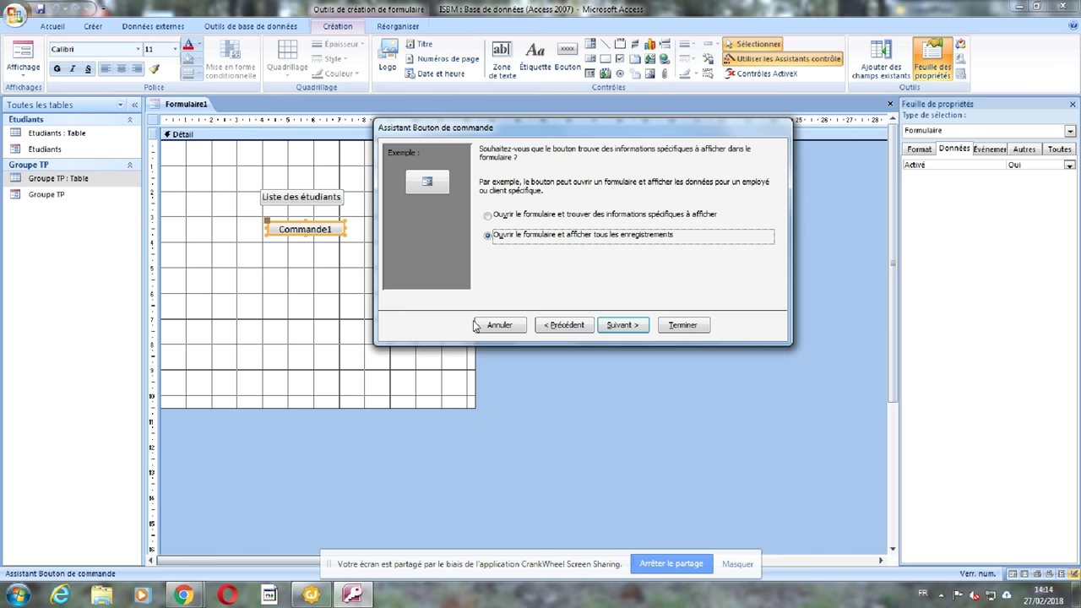
left_click(629, 329)
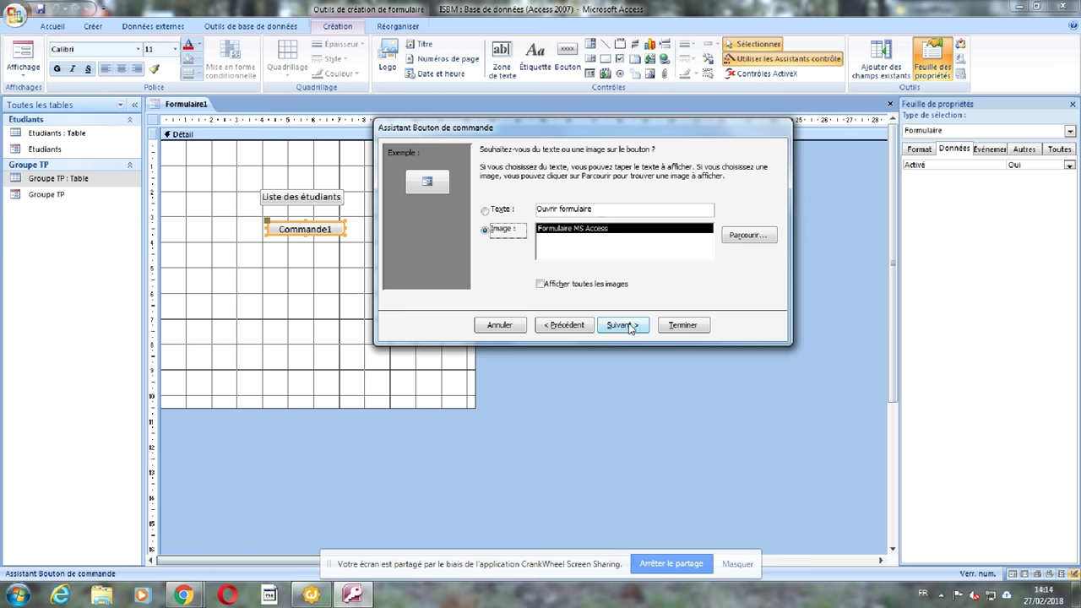
Give the second button the text caption Liste des groupes de TP and finish the button wizard
left_click(601, 209)
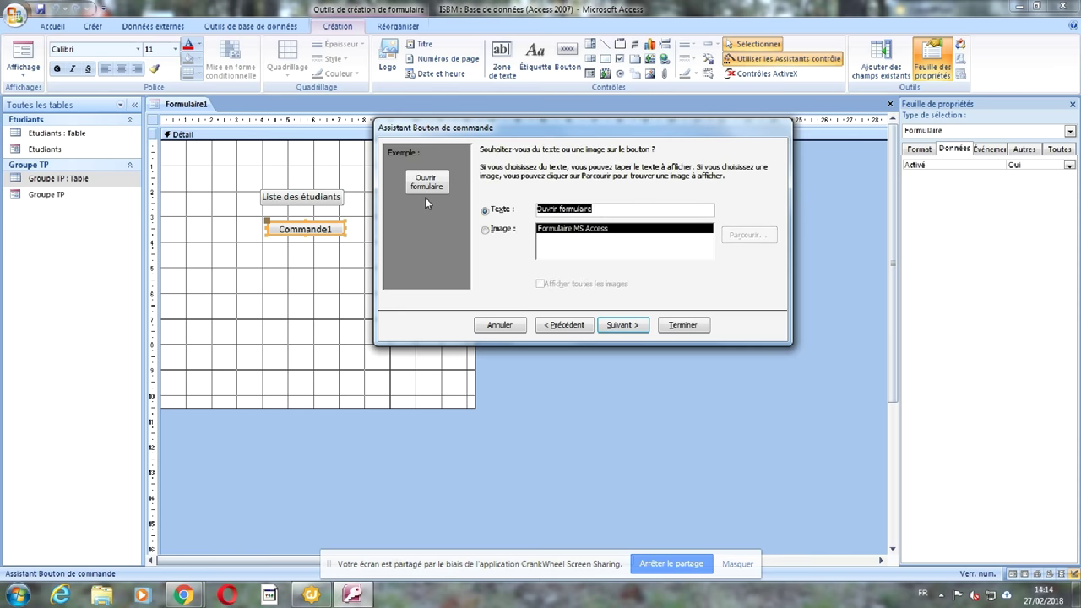
type("Liq")
key("BackSpace")
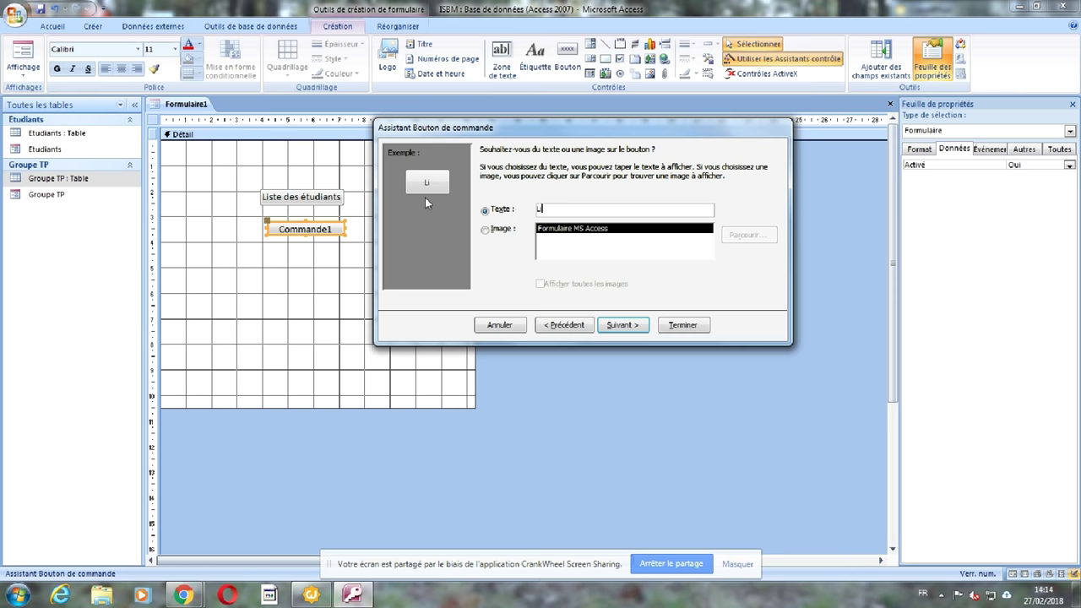
type("ste des groupes de TOP")
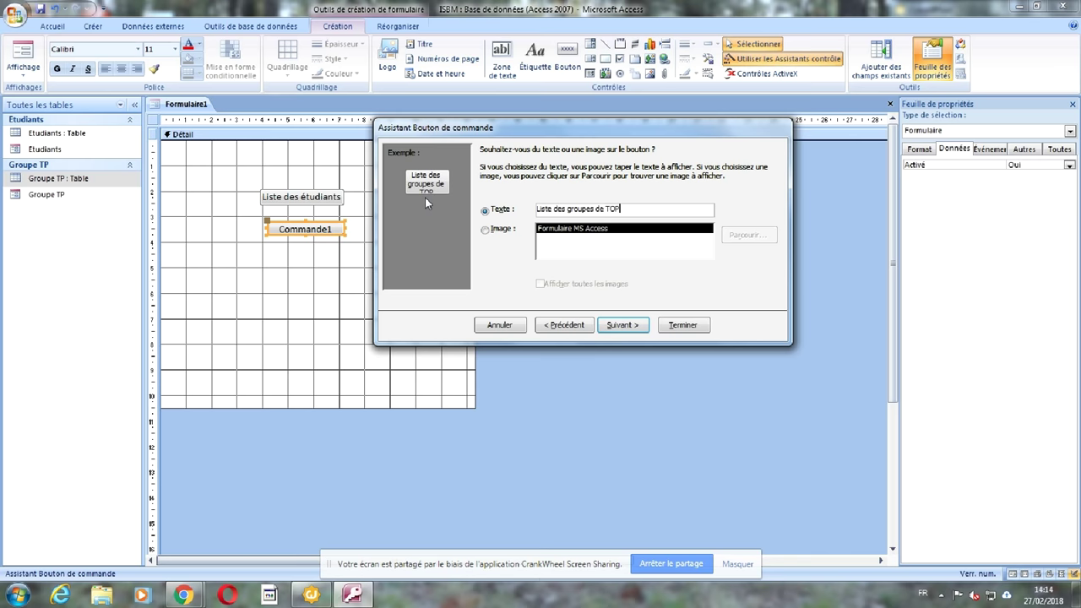
key("BackSpace")
key("BackSpace")
left_click(680, 325)
left_click(255, 302)
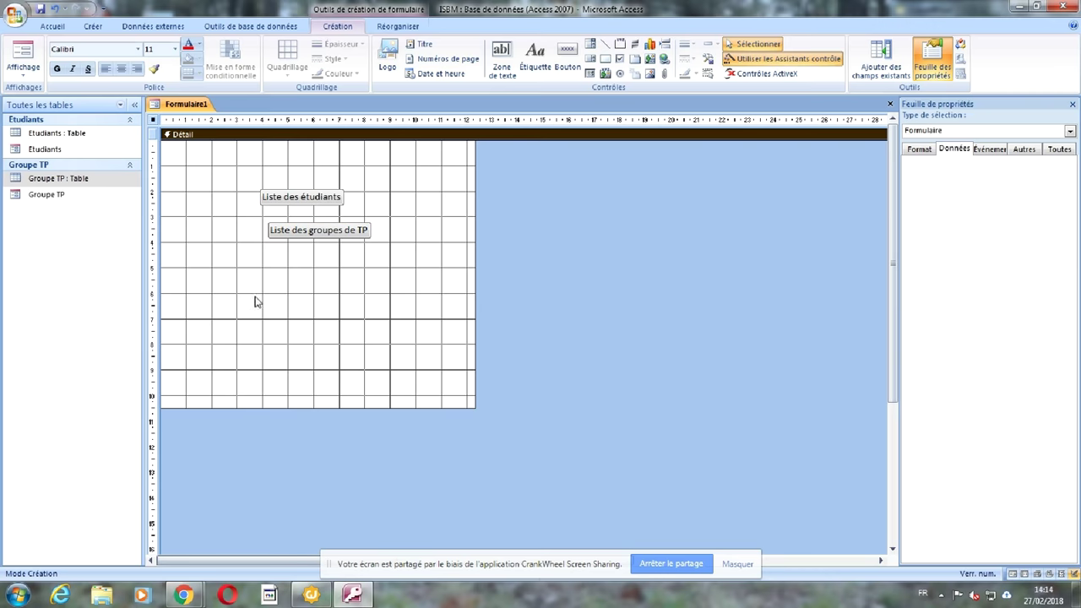
Add a Quitter une application command button with the Stop image and place it in the form's lower-right corner
left_click(567, 55)
left_click(378, 354)
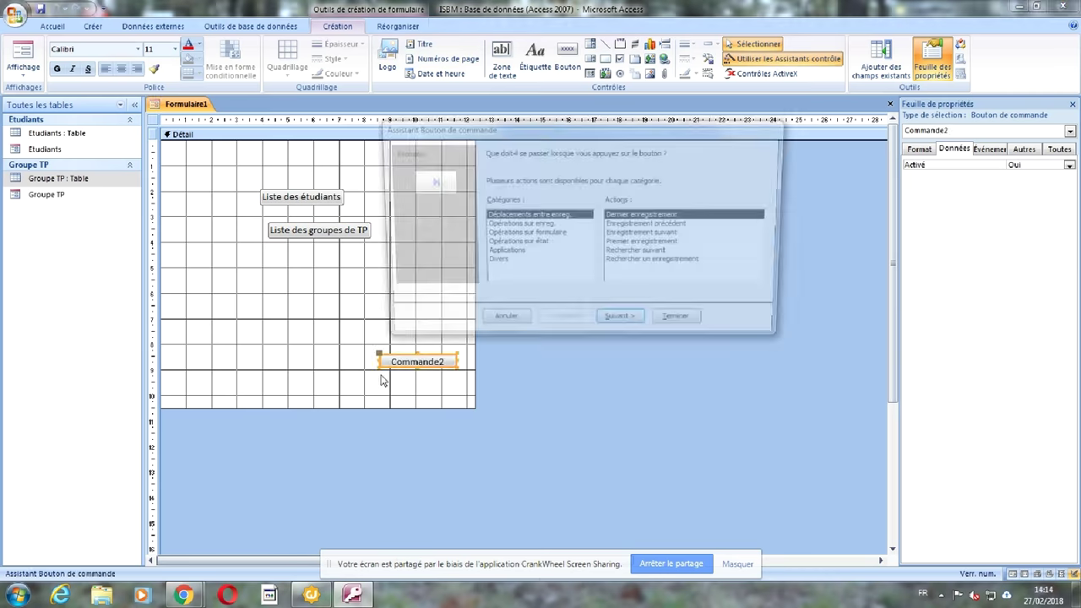
left_click(499, 263)
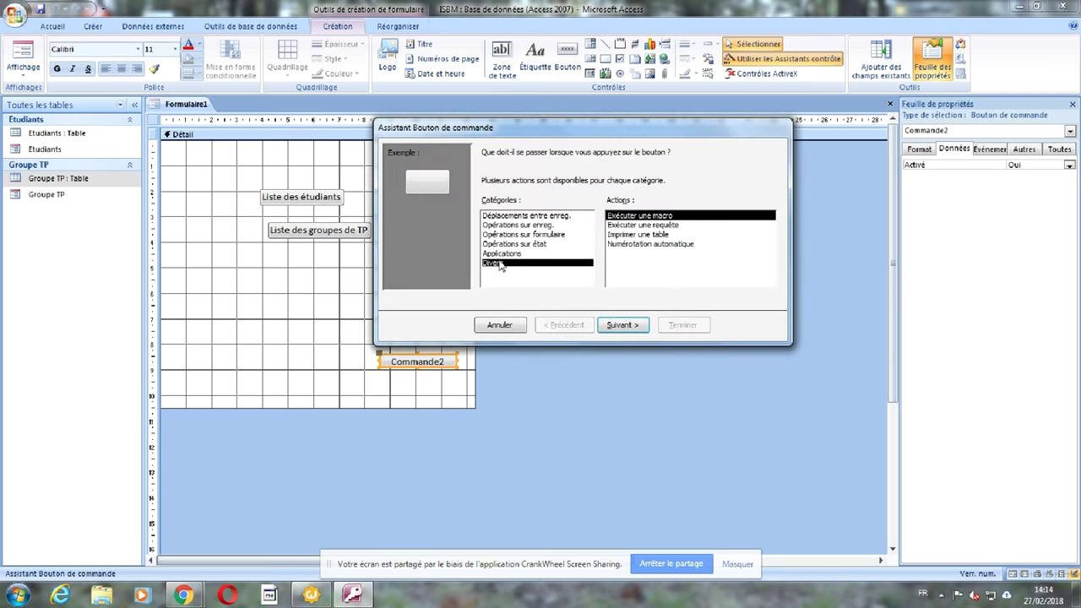
left_click(504, 254)
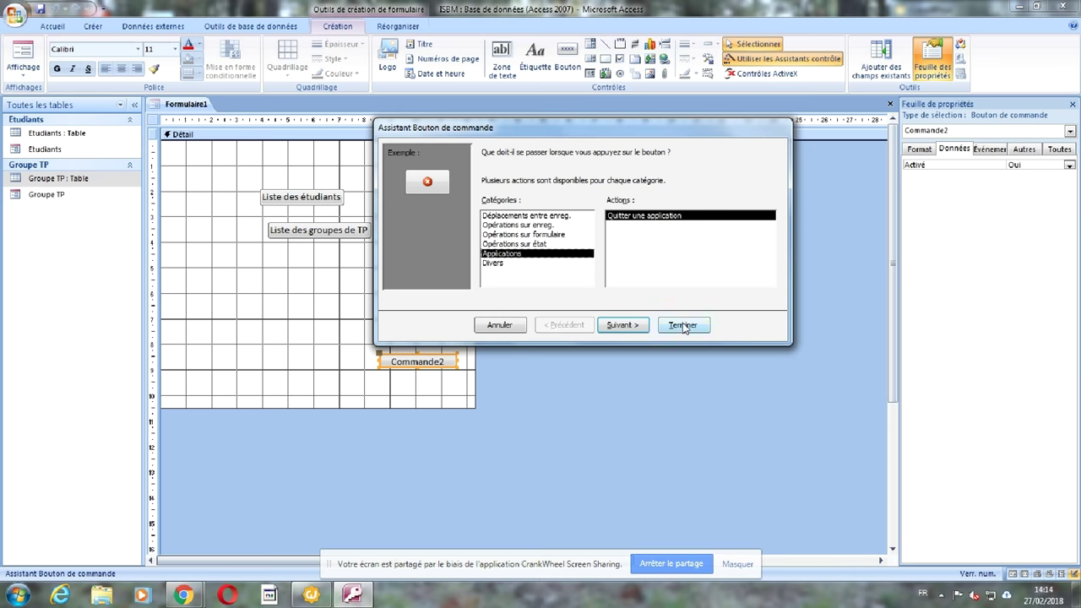
left_click(621, 325)
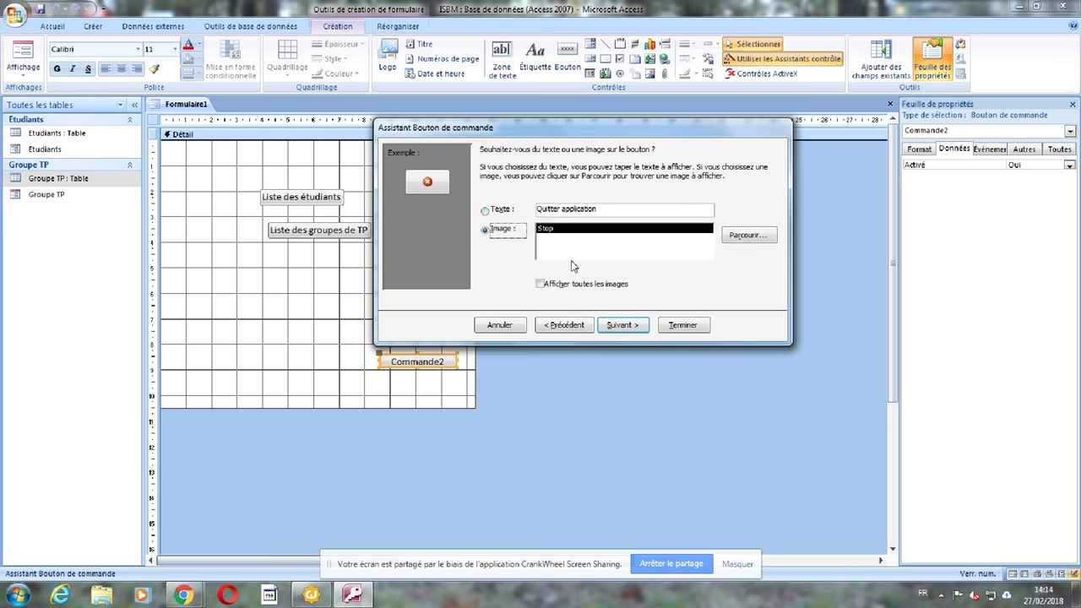
left_click(683, 325)
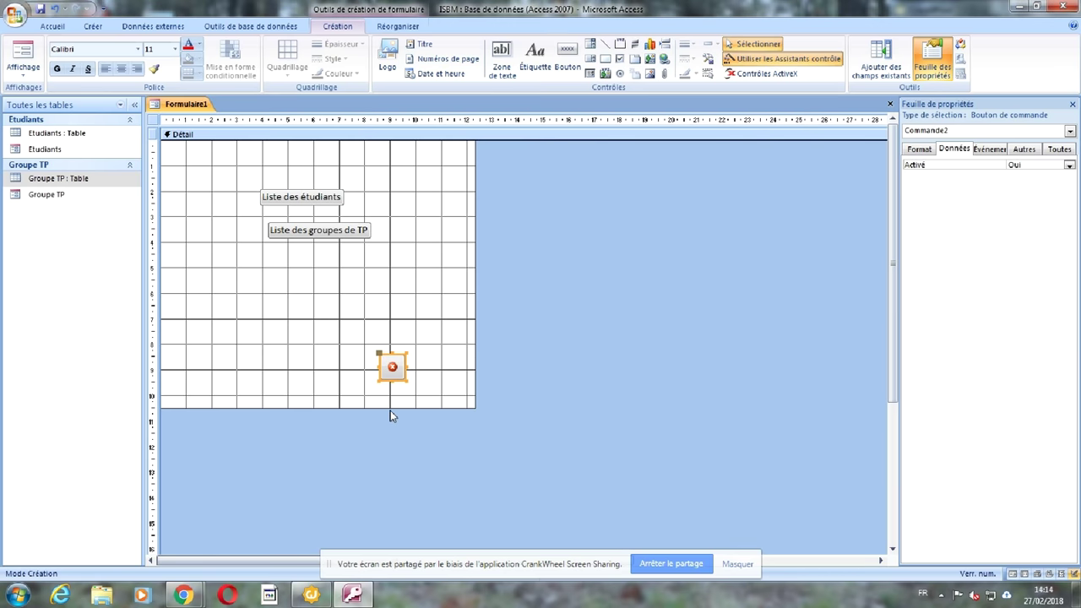
left_click_drag(376, 353, 440, 372)
Align the left edges of the two list buttons and move them together down to about 4.1 cm from the section's top
left_click(250, 214)
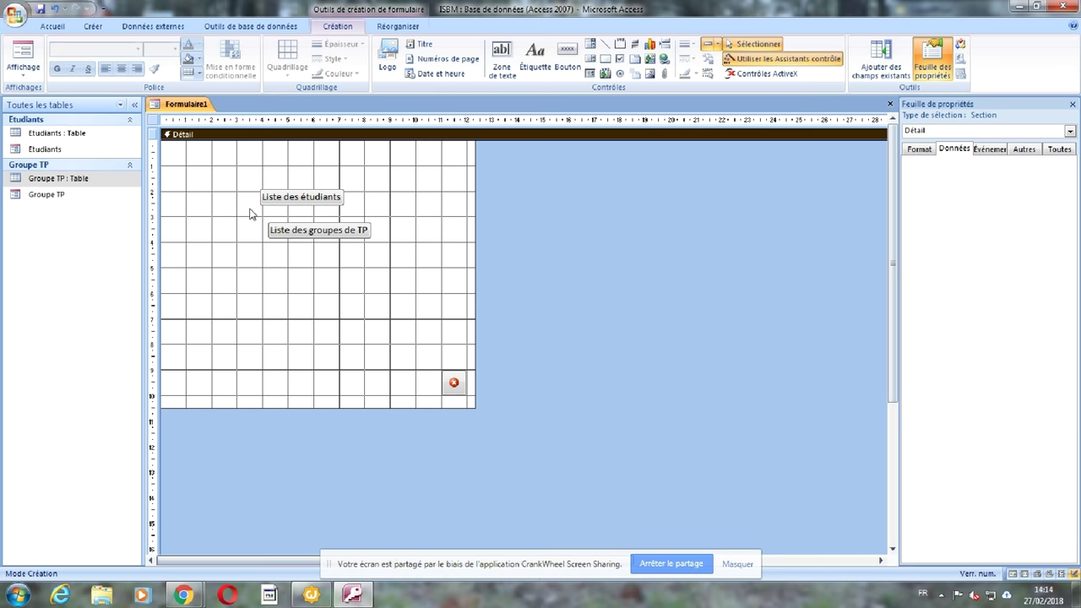
left_click_drag(250, 215, 386, 279)
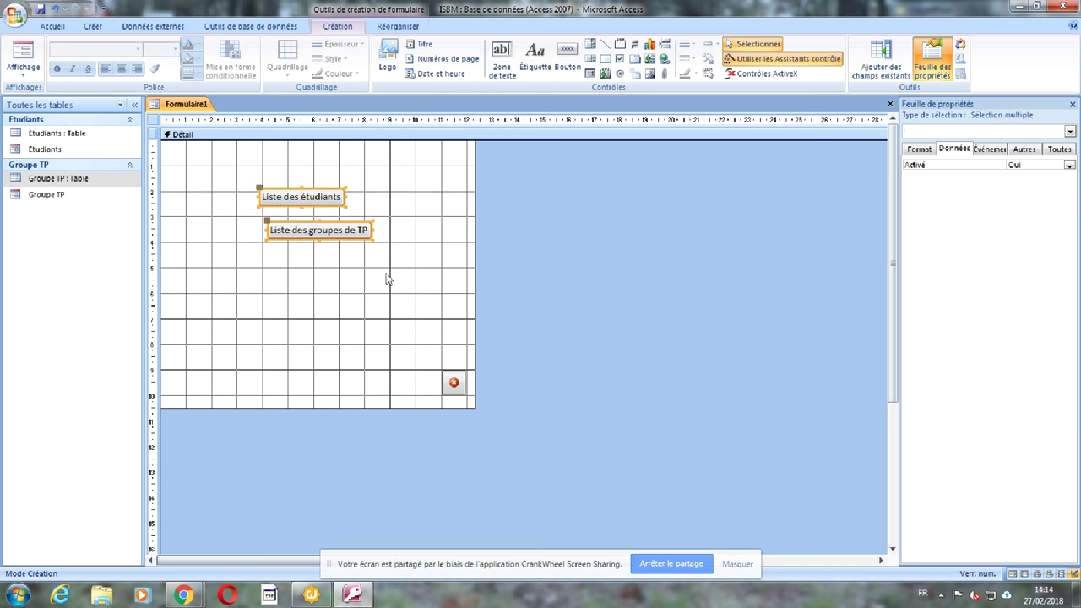
left_click(396, 26)
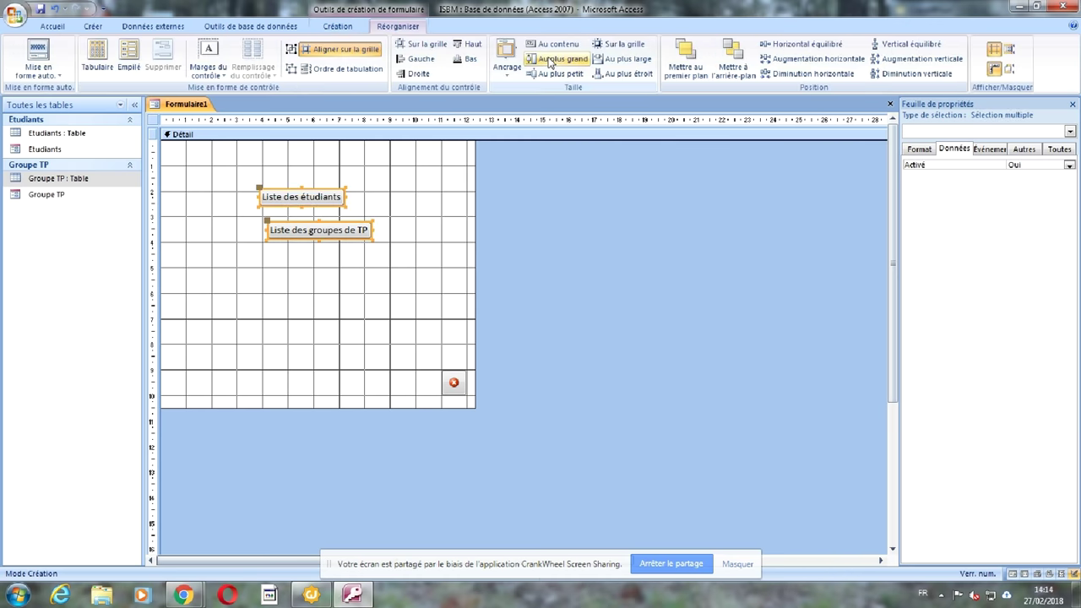
left_click(416, 59)
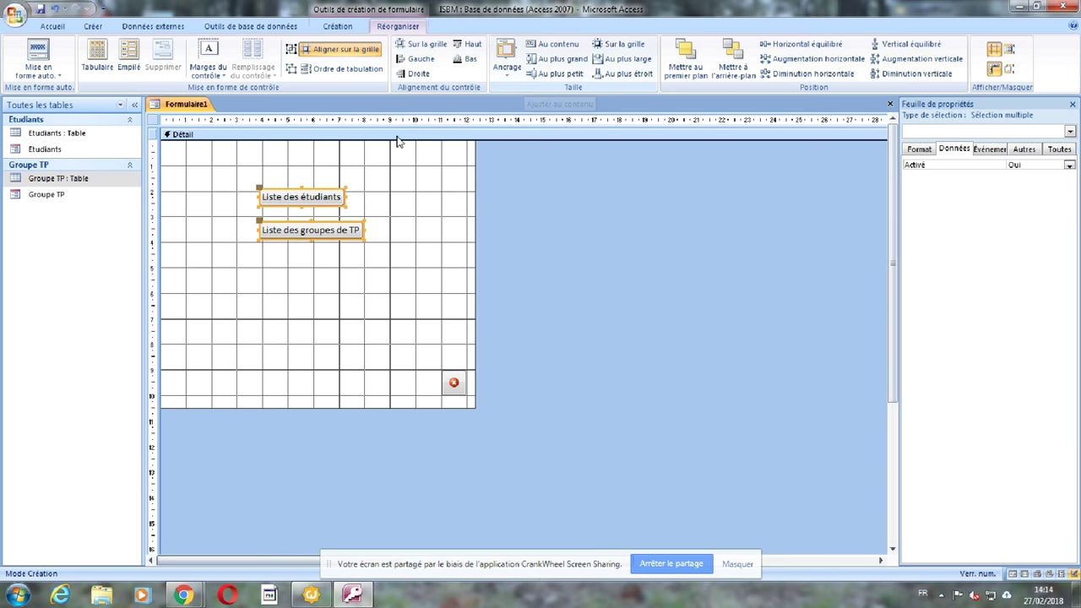
left_click_drag(239, 162, 279, 258)
left_click_drag(311, 204, 294, 259)
left_click(281, 169)
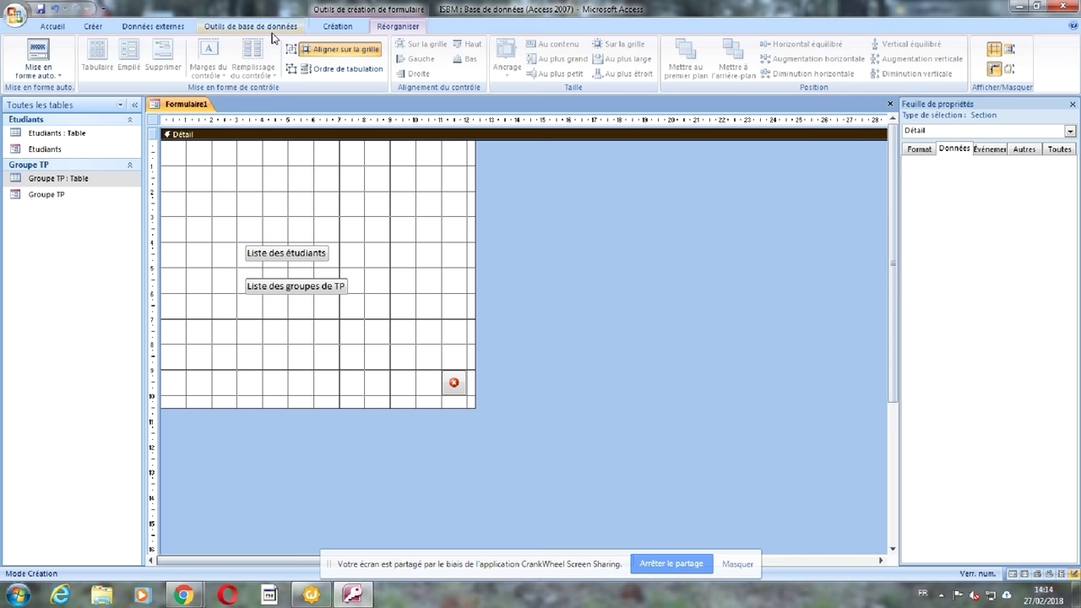
Add a label reading ISBM above the two list buttons
left_click(337, 27)
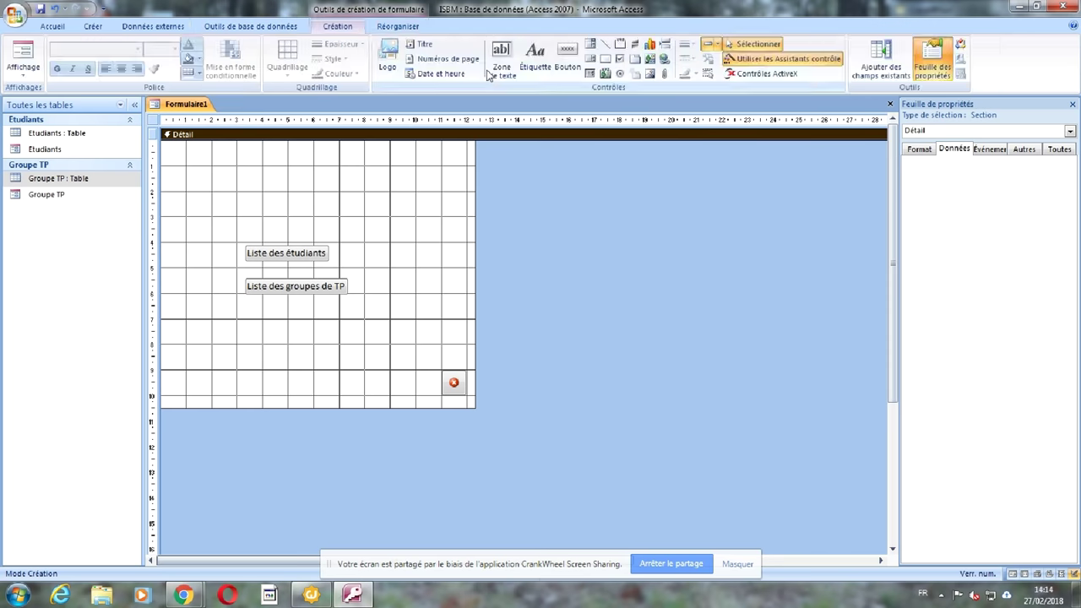
left_click(535, 61)
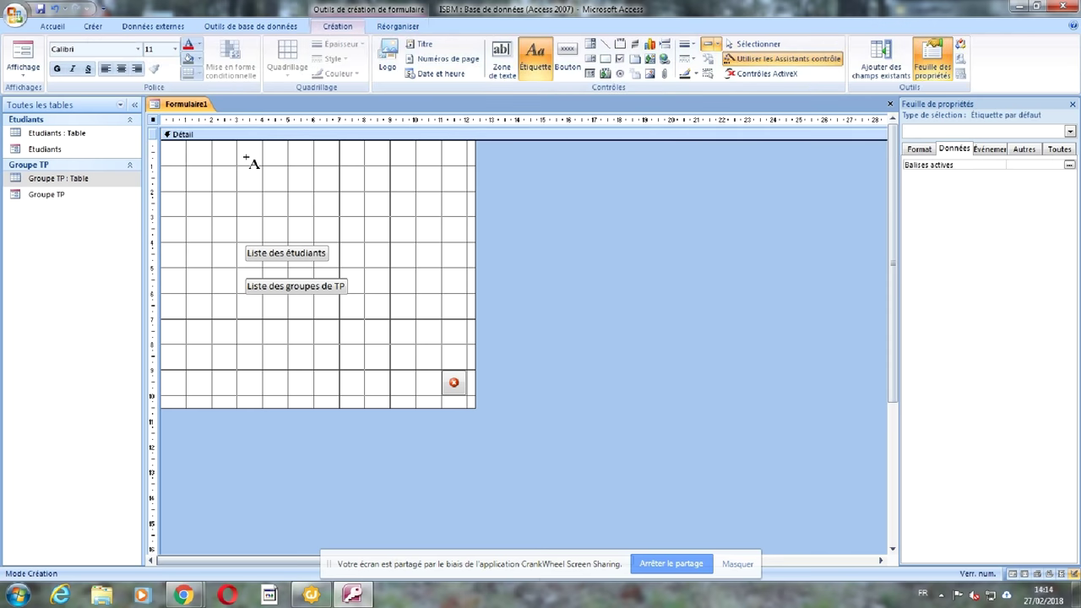
left_click(245, 158)
type("ISBM")
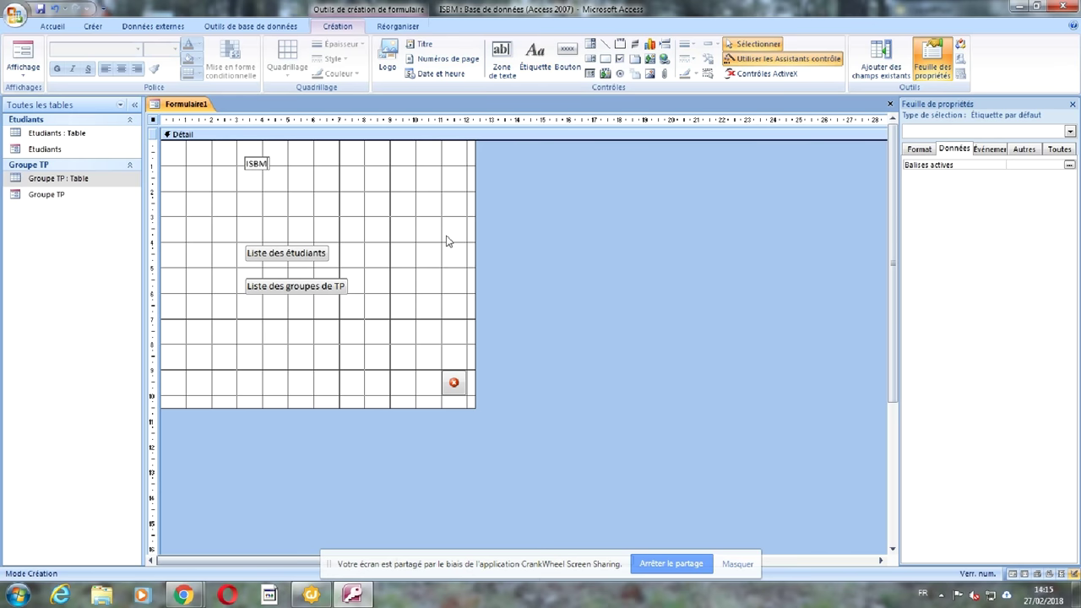
left_click(233, 169)
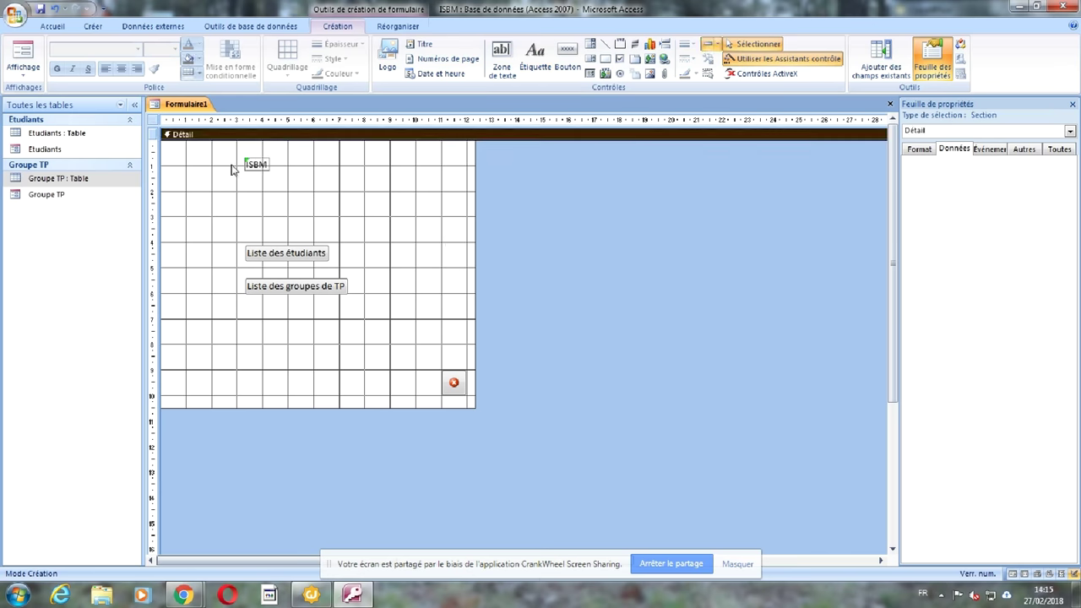
Enlarge the ISBM label to about 7.1 by 1.9 cm and set its font size to 48
left_click(268, 167)
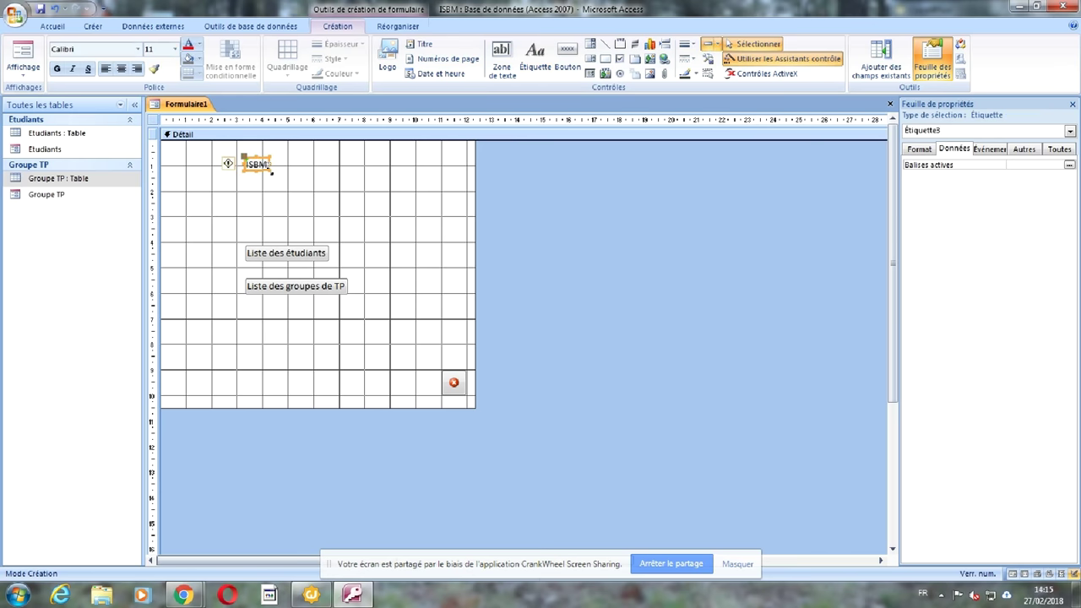
left_click_drag(270, 171, 427, 207)
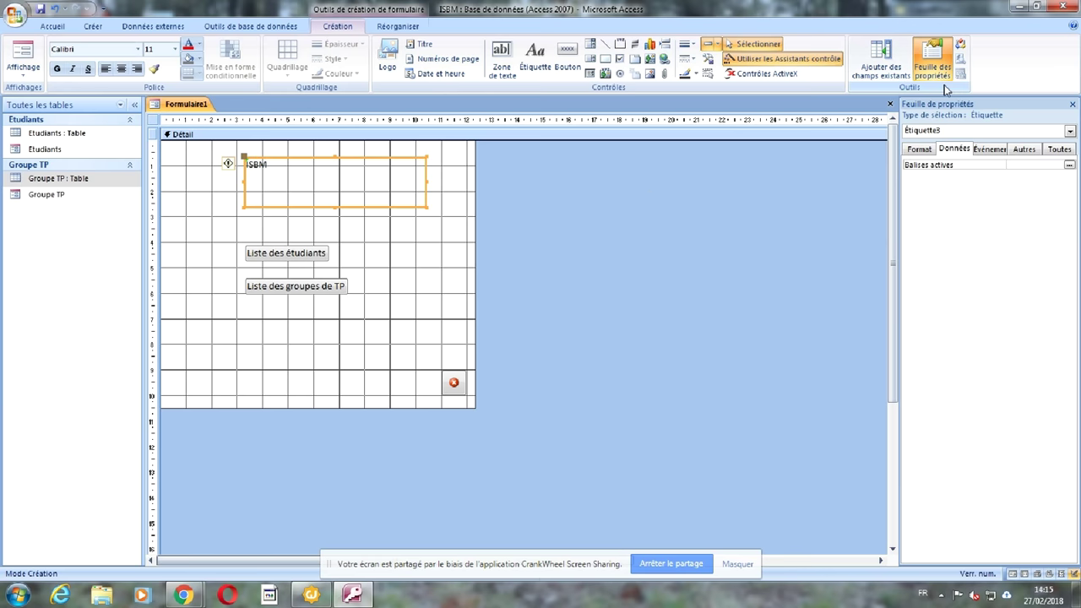
left_click(919, 149)
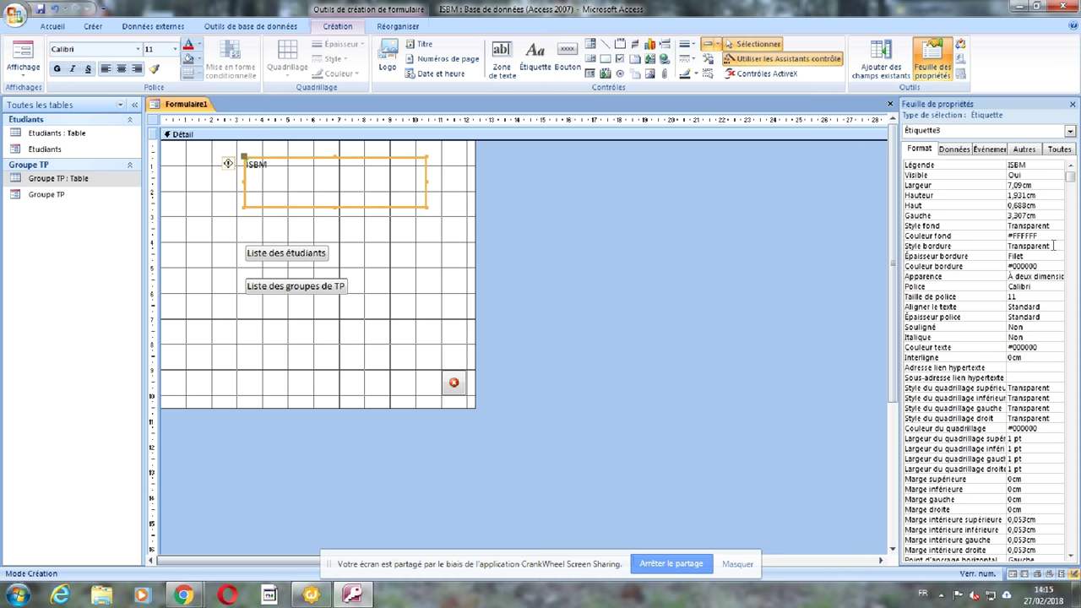
left_click(1057, 297)
left_click(1057, 297)
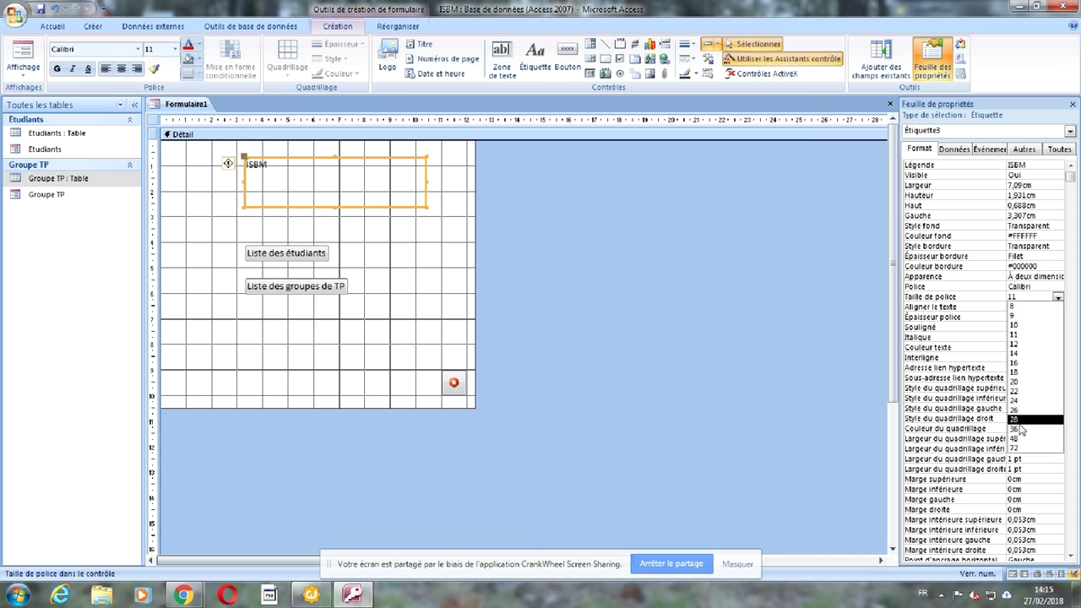
left_click(1018, 421)
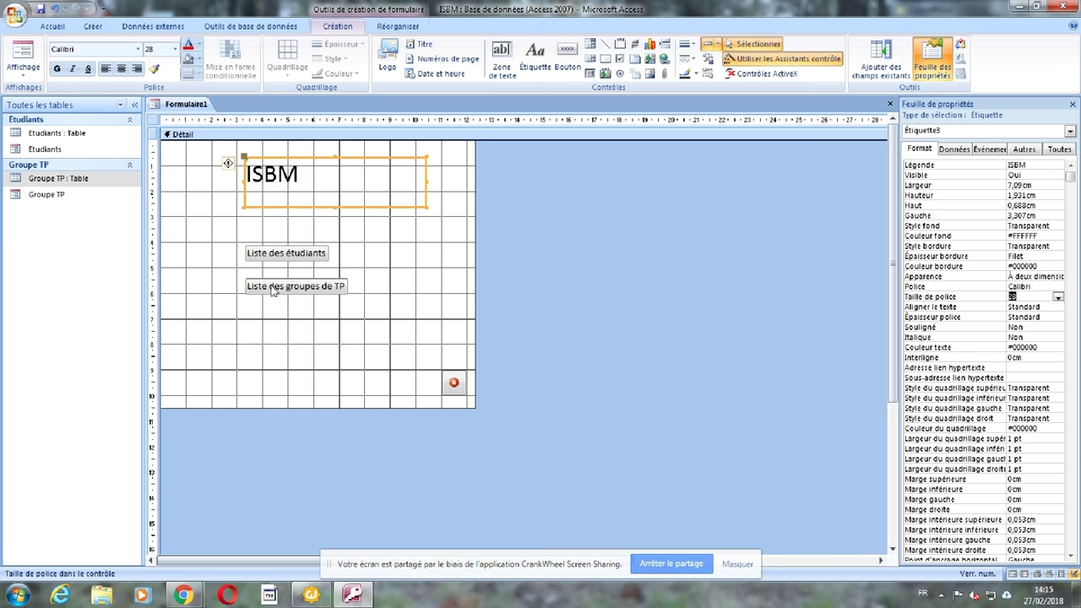
left_click(1057, 298)
left_click(1018, 438)
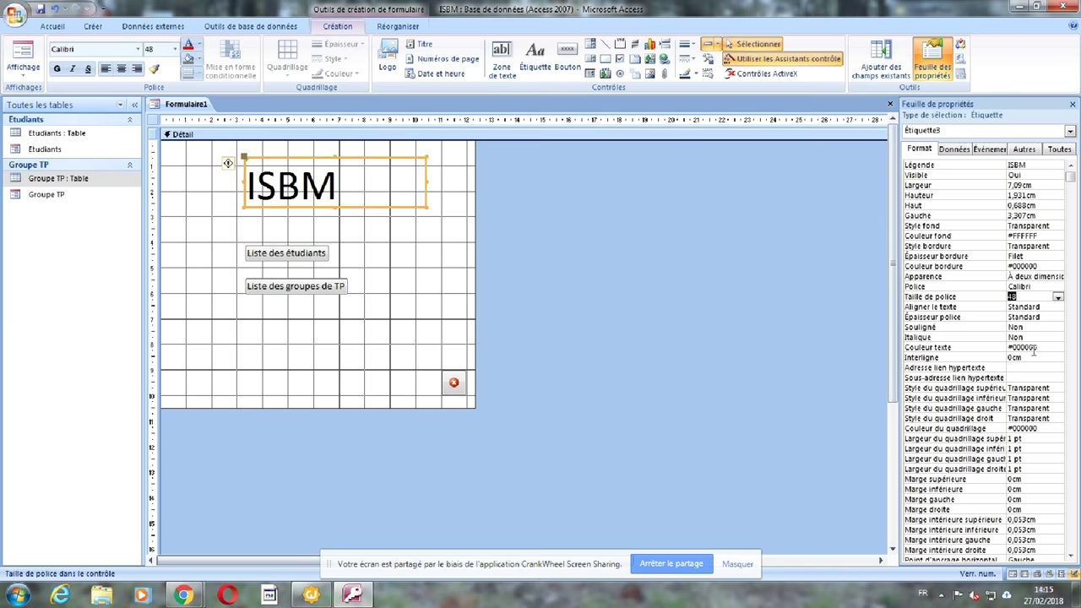
Shrink the ISBM label's width to fit its text, about 3.8 cm
left_click(401, 213)
left_click(418, 178)
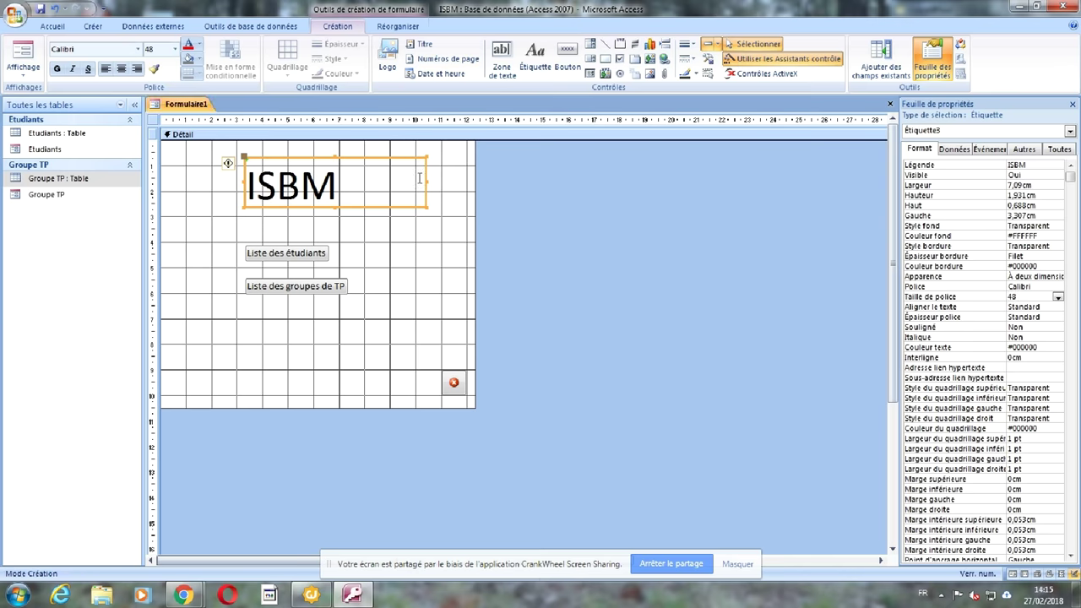
double_click(427, 180)
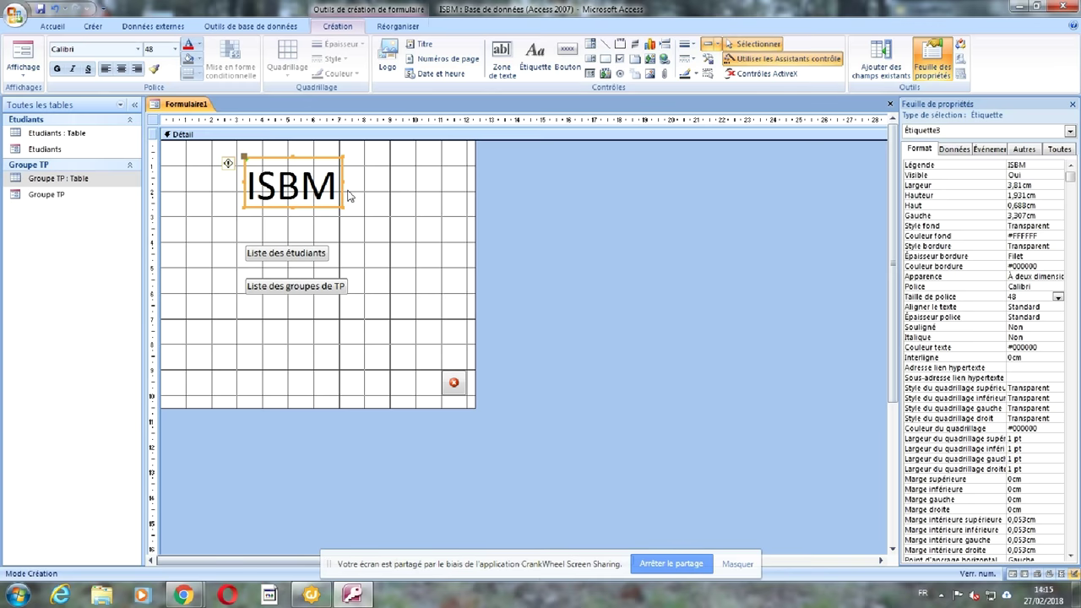
left_click(349, 196)
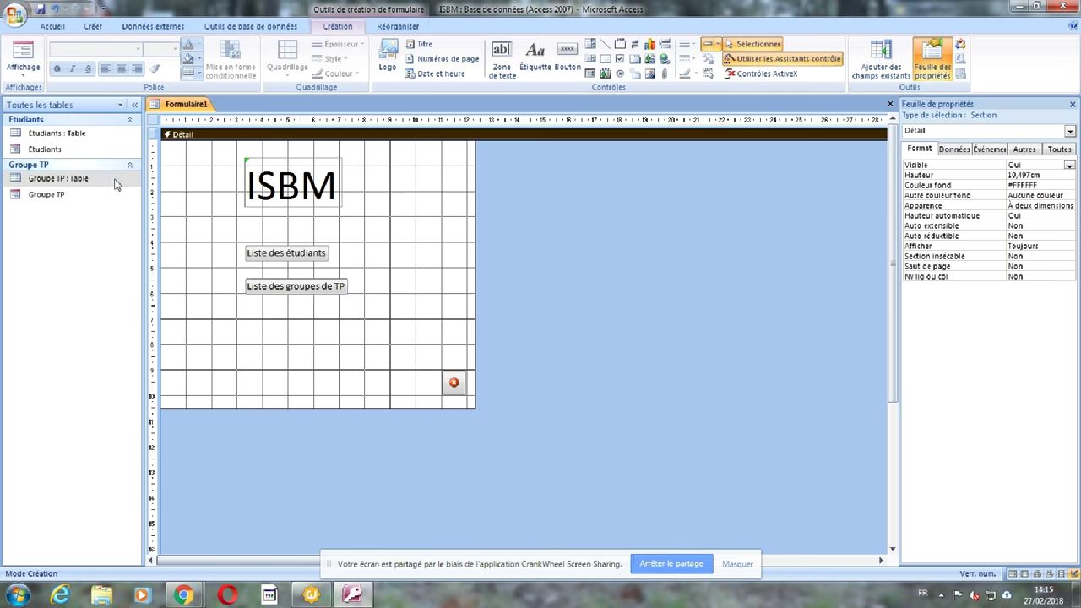
Nudge the Liste des étudiants button to the right so it sits centred above the Liste des groupes de TP button
left_click(265, 256)
key("Right")
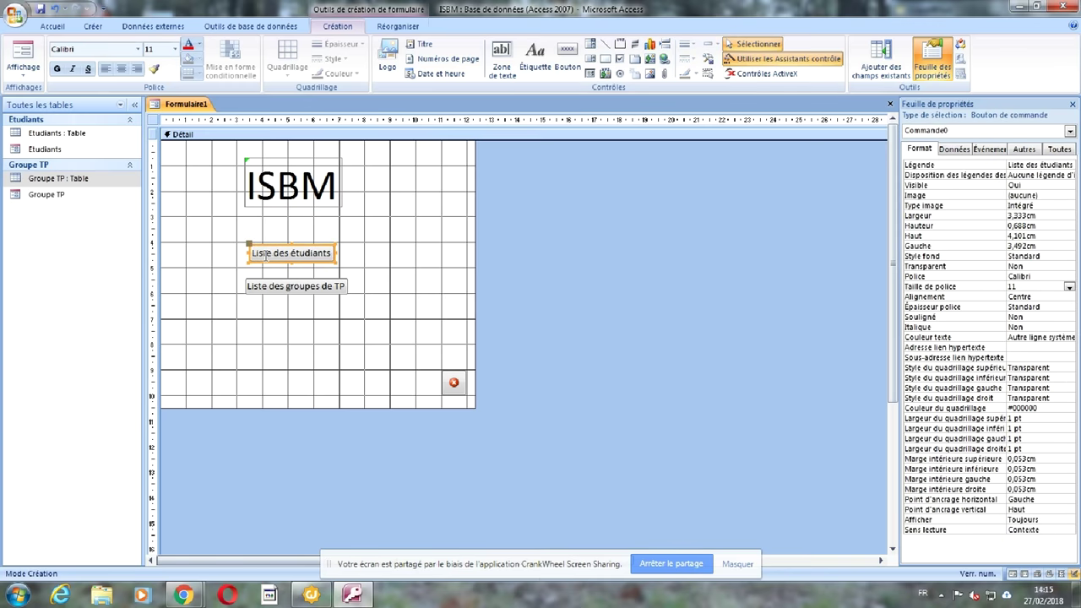
key("Right")
left_click(226, 247)
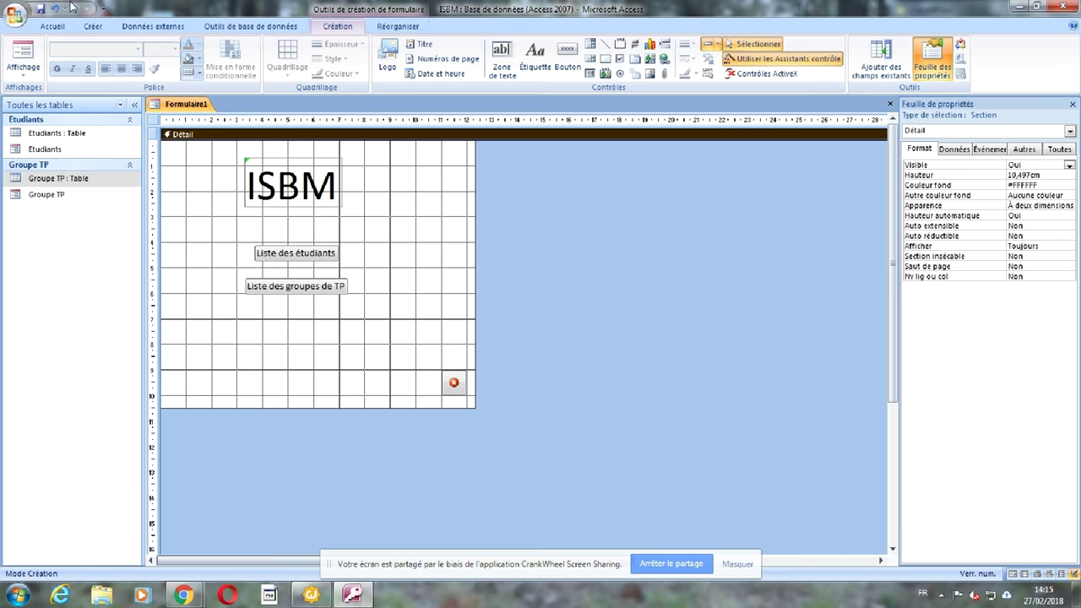
Save the menu form under the name Principal
right_click(179, 104)
left_click(221, 109)
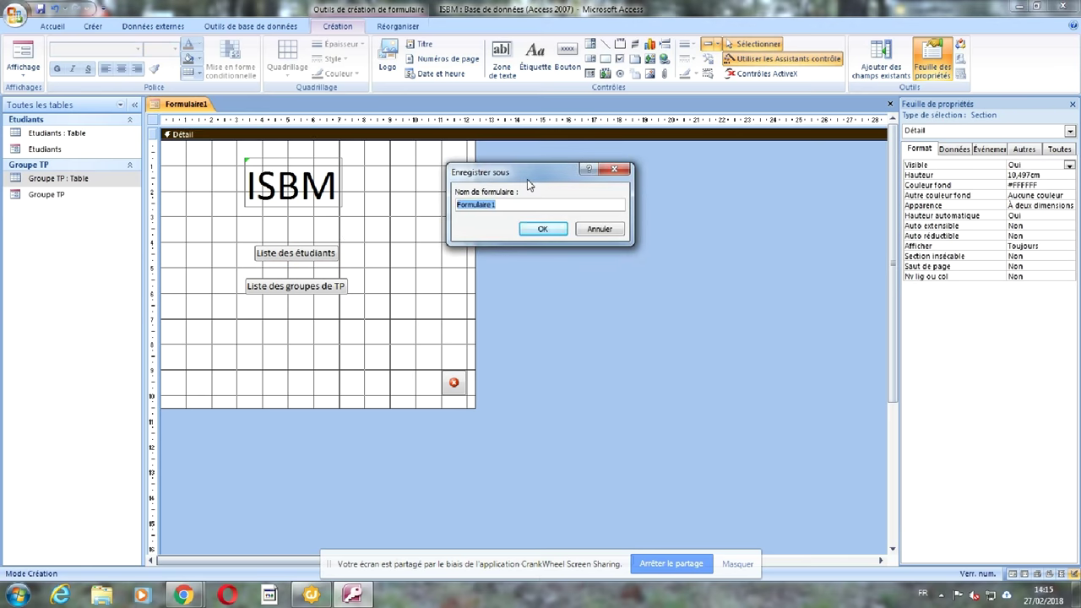
type("Princioal")
key("BackSpace")
key("BackSpace")
key("BackSpace")
type("ipal")
left_click(541, 233)
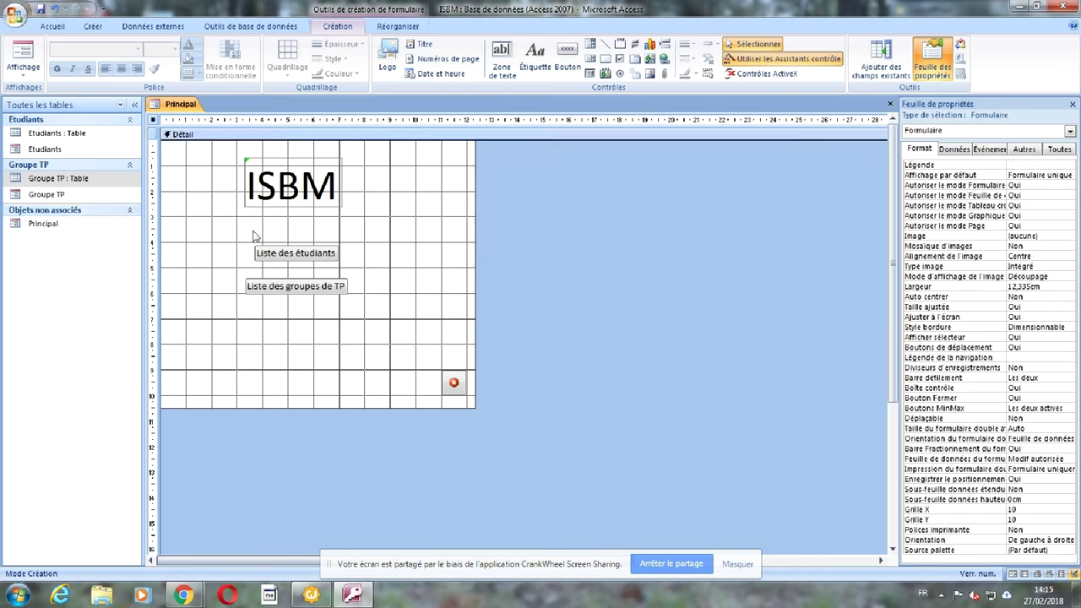
Test both list buttons of the Principal form in form view and close all the opened forms
left_click(22, 55)
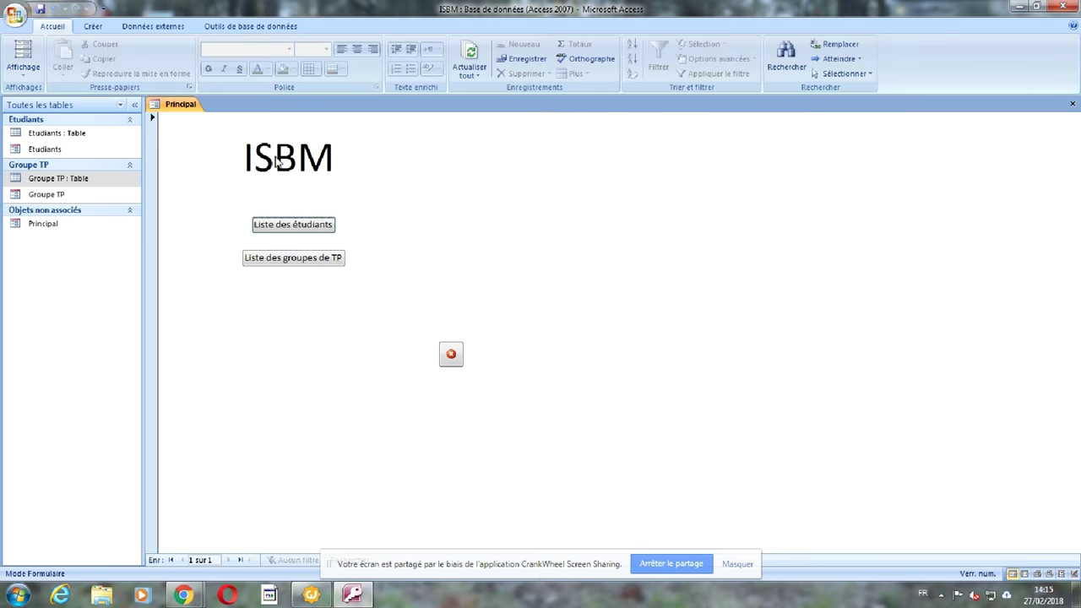
left_click(295, 224)
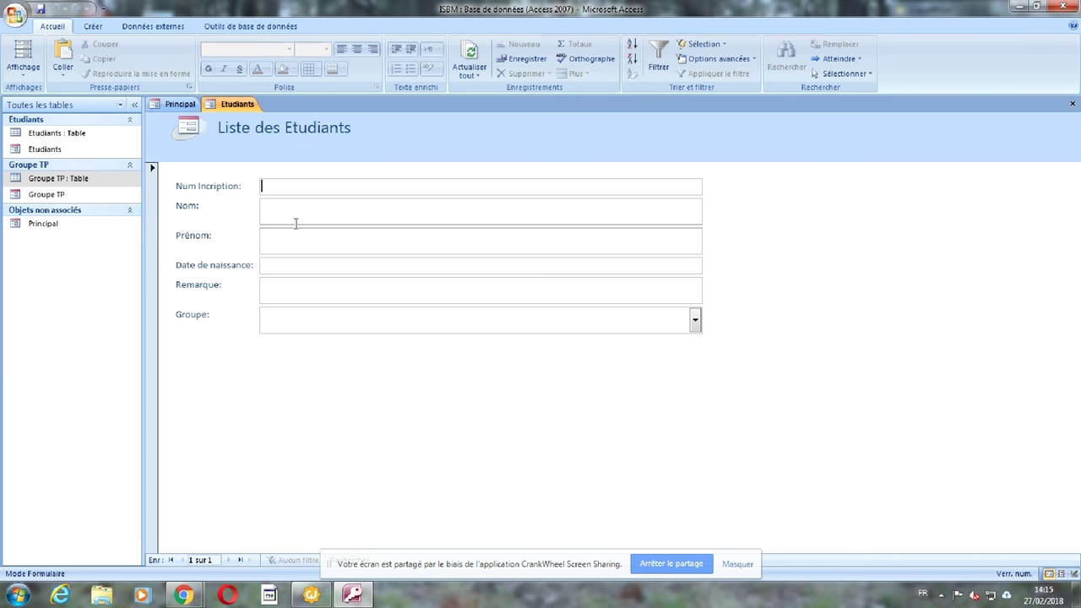
right_click(227, 104)
left_click(254, 123)
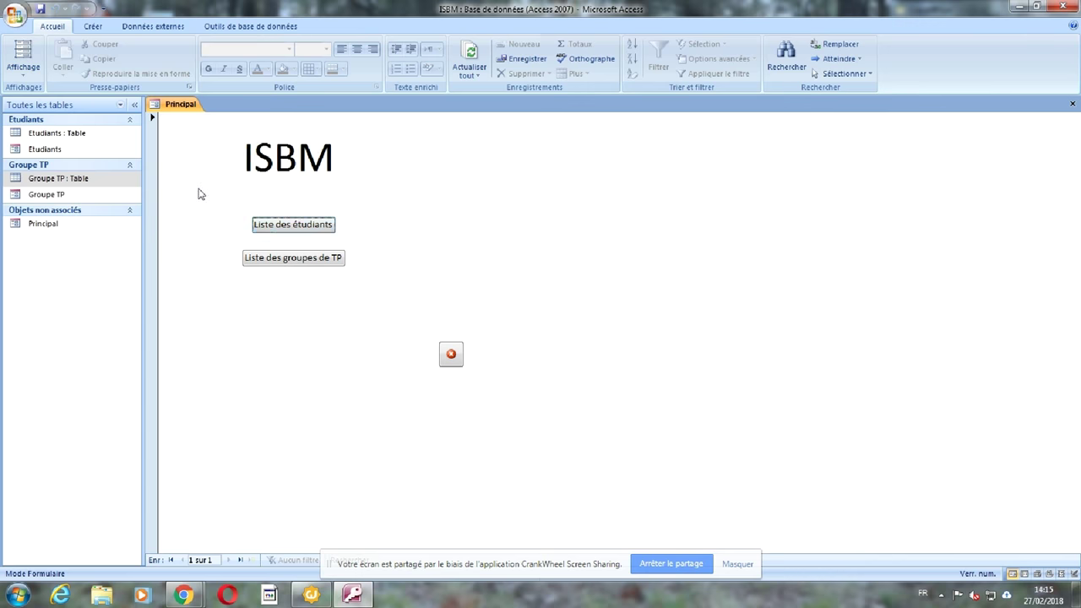
left_click(293, 258)
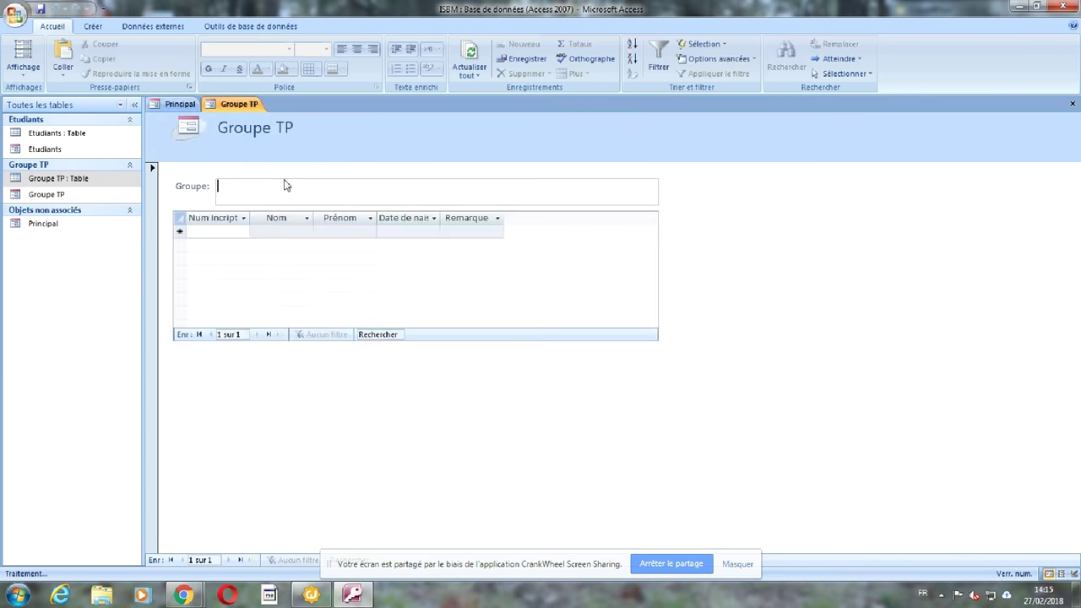
right_click(226, 104)
left_click(253, 123)
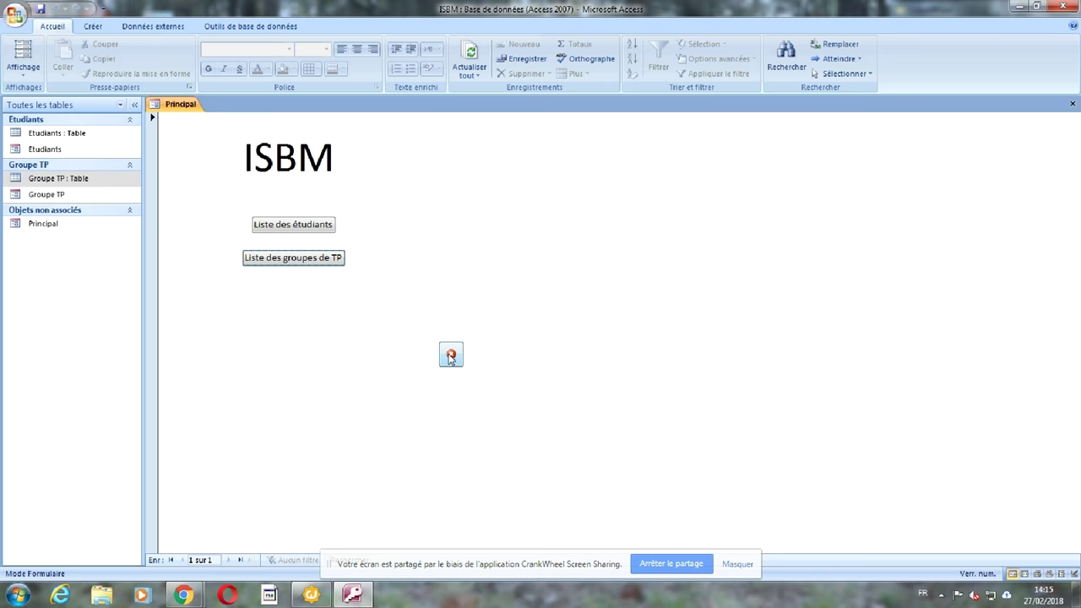
right_click(187, 105)
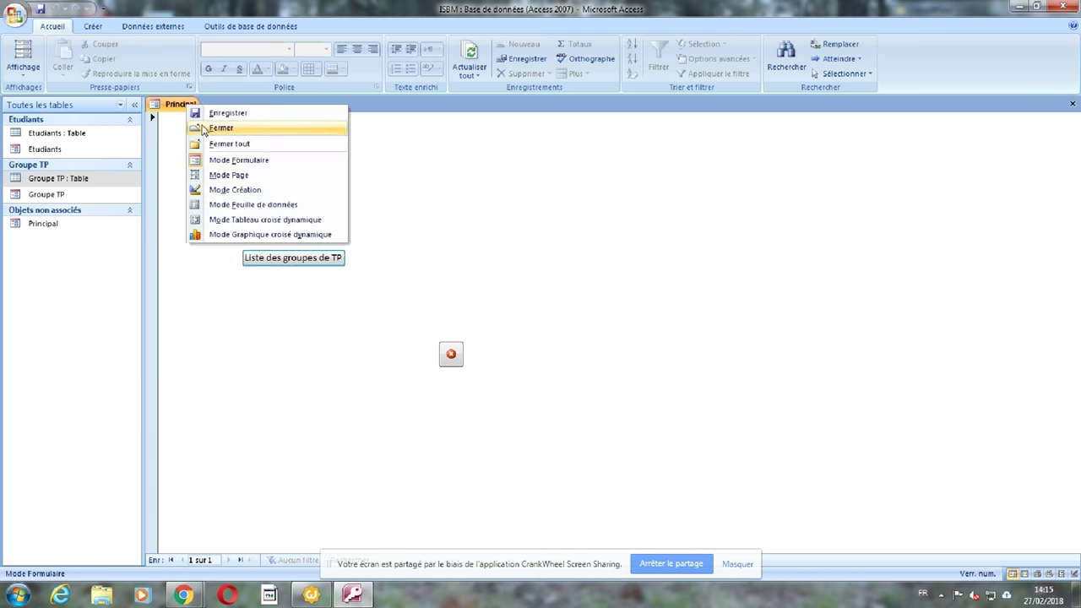
left_click(219, 128)
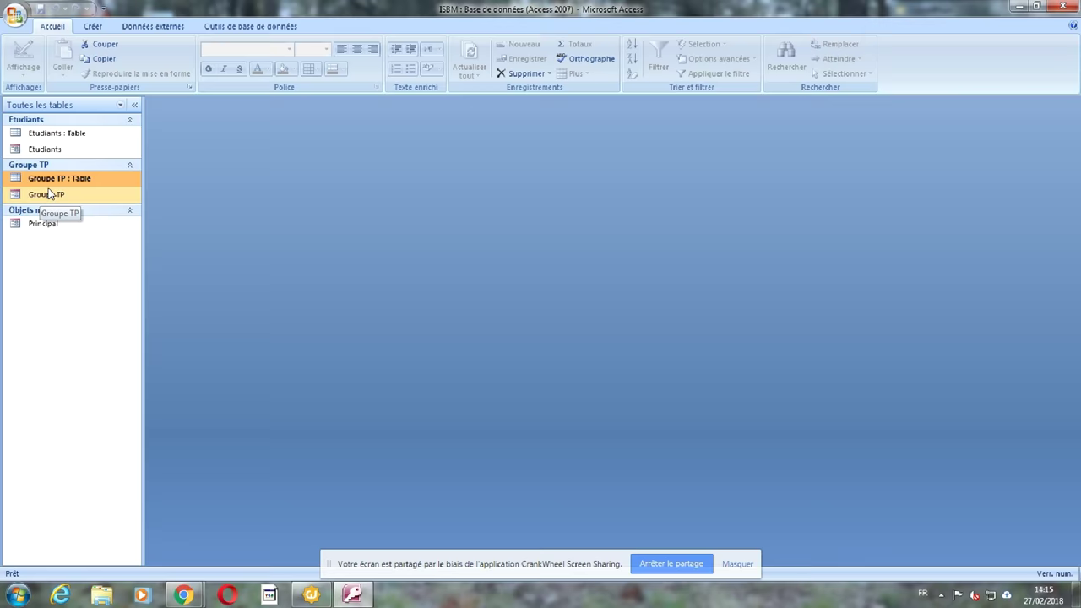
Open the Etudiants form in design view and add a button with the Premier enregistrement action to its header
right_click(71, 152)
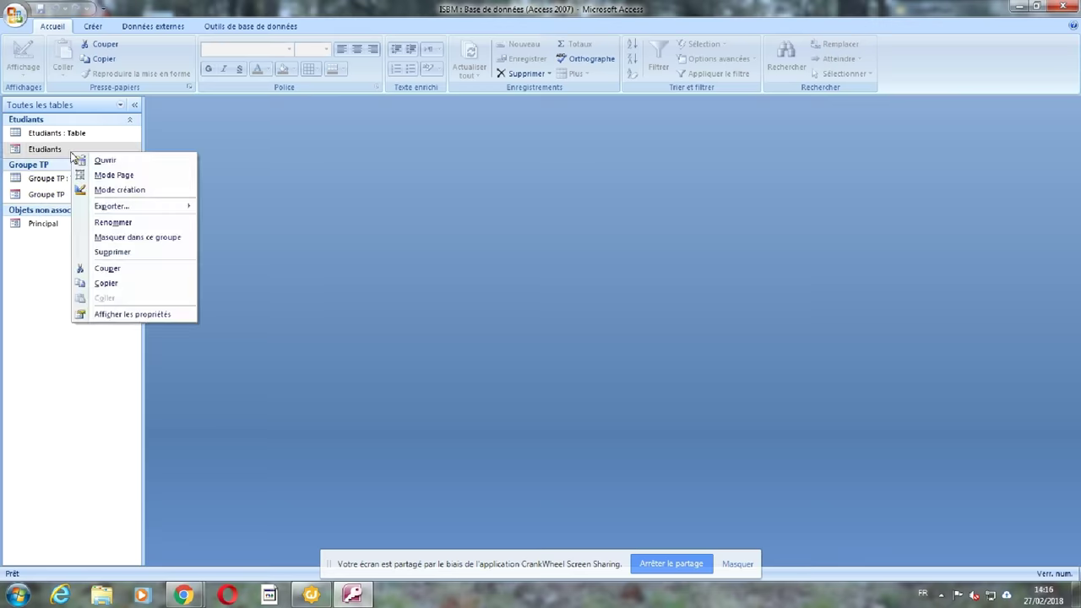
left_click(118, 189)
left_click(453, 165)
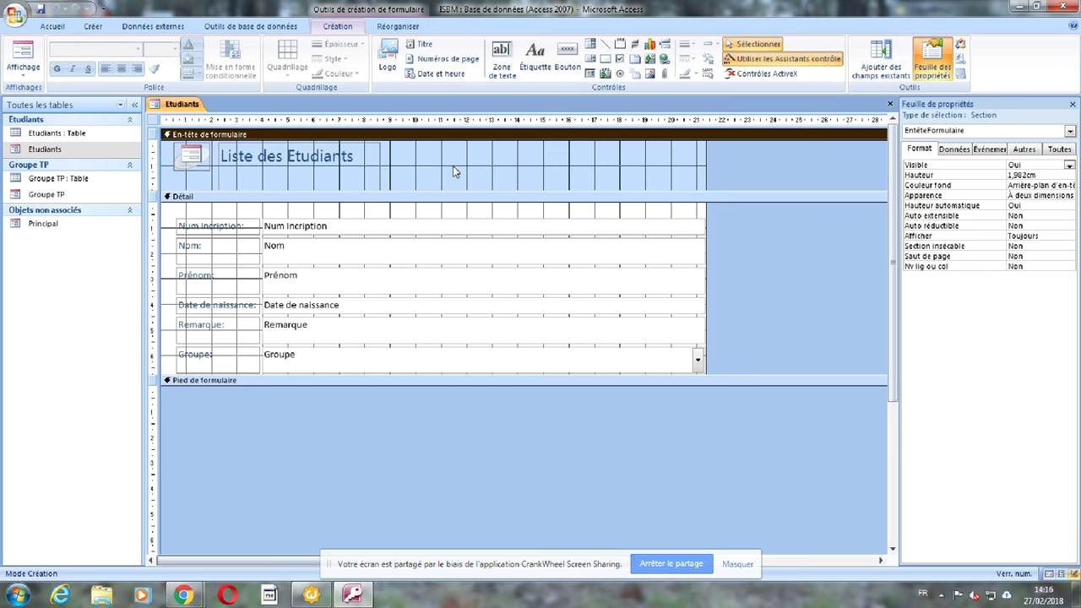
left_click(567, 59)
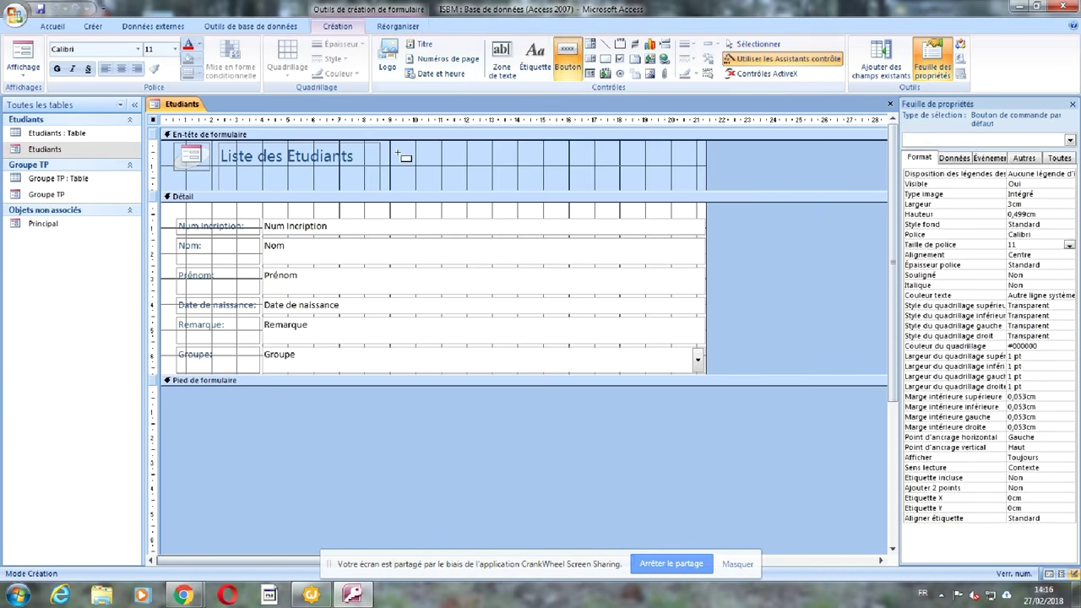
left_click(398, 153)
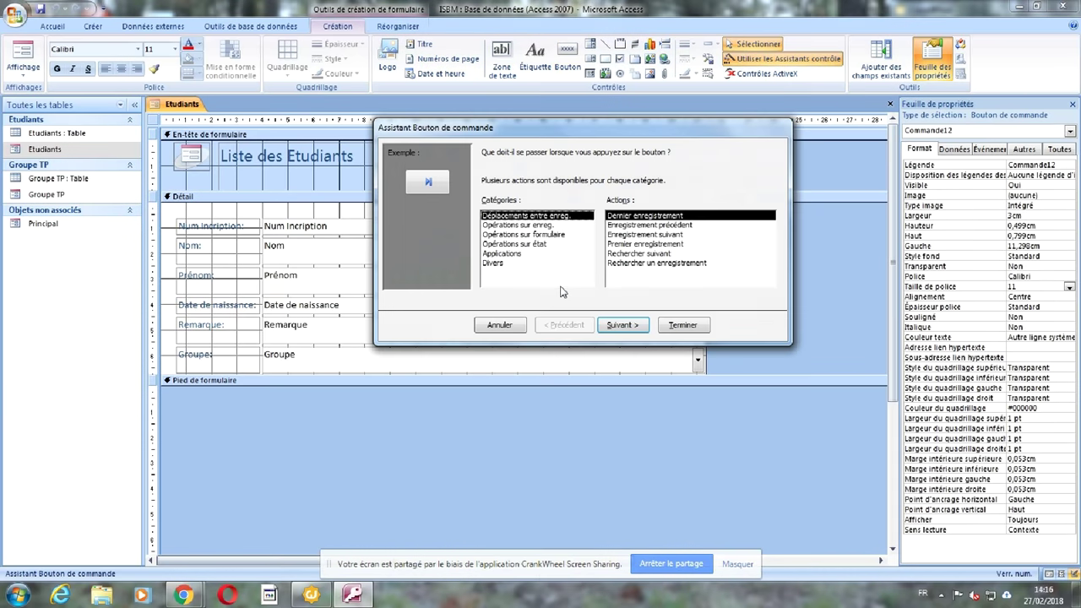
left_click(646, 244)
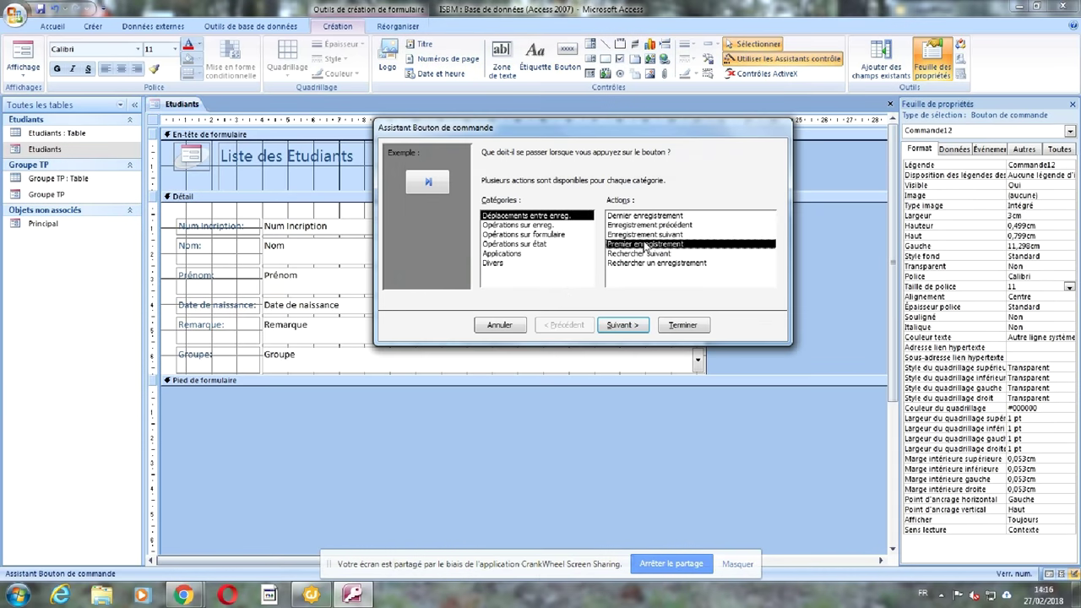
key("Escape")
Add header buttons for the Enregistrement précédent, Enregistrement suivant and Dernier enregistrement actions, in a row beside the first-record button
left_click(568, 52)
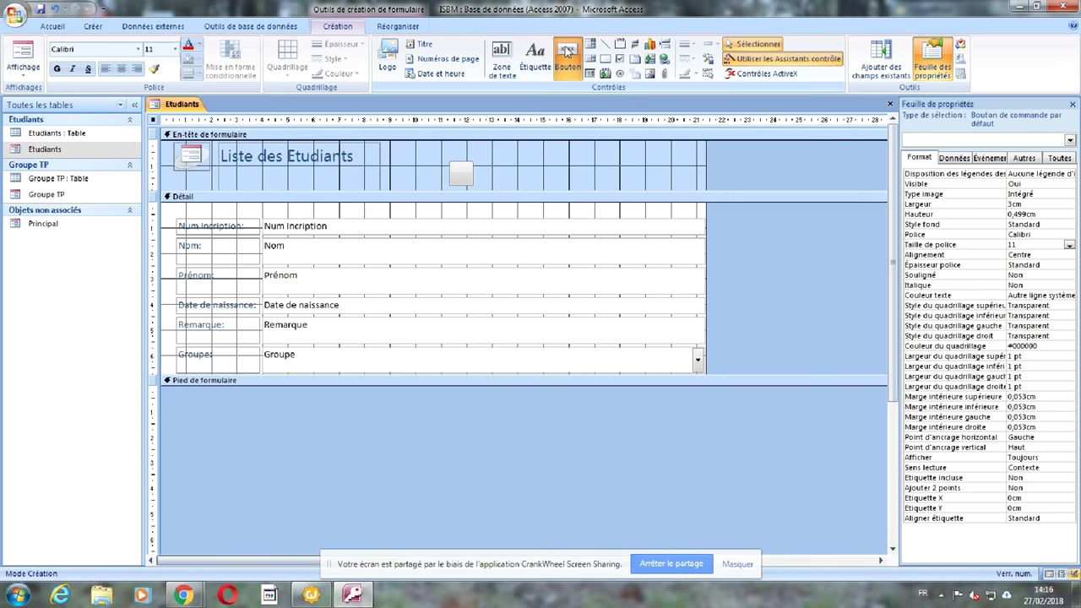
left_click(490, 163)
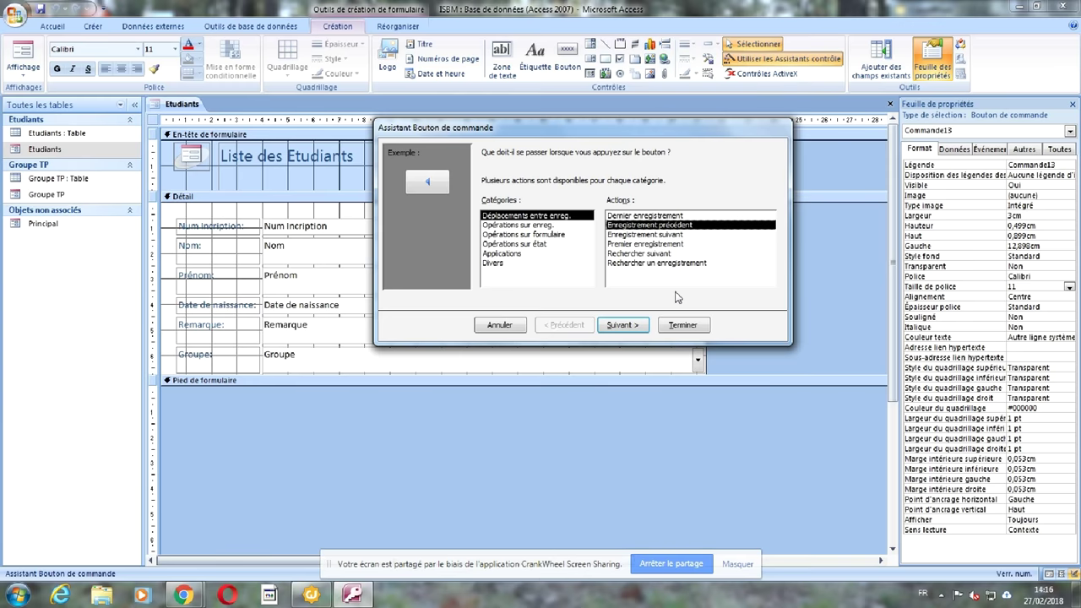
left_click(682, 324)
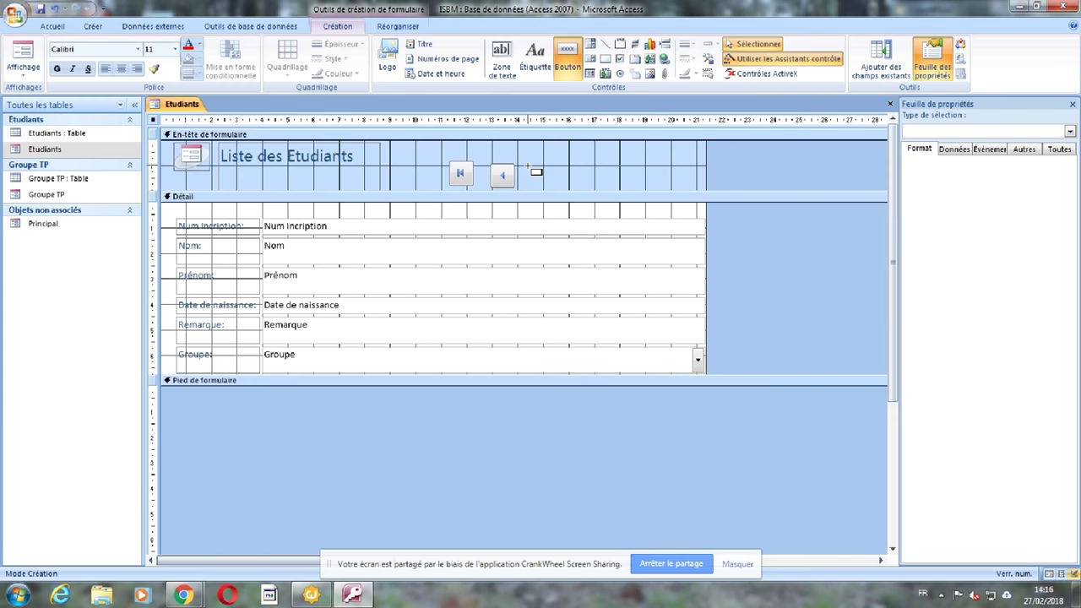
left_click(527, 166)
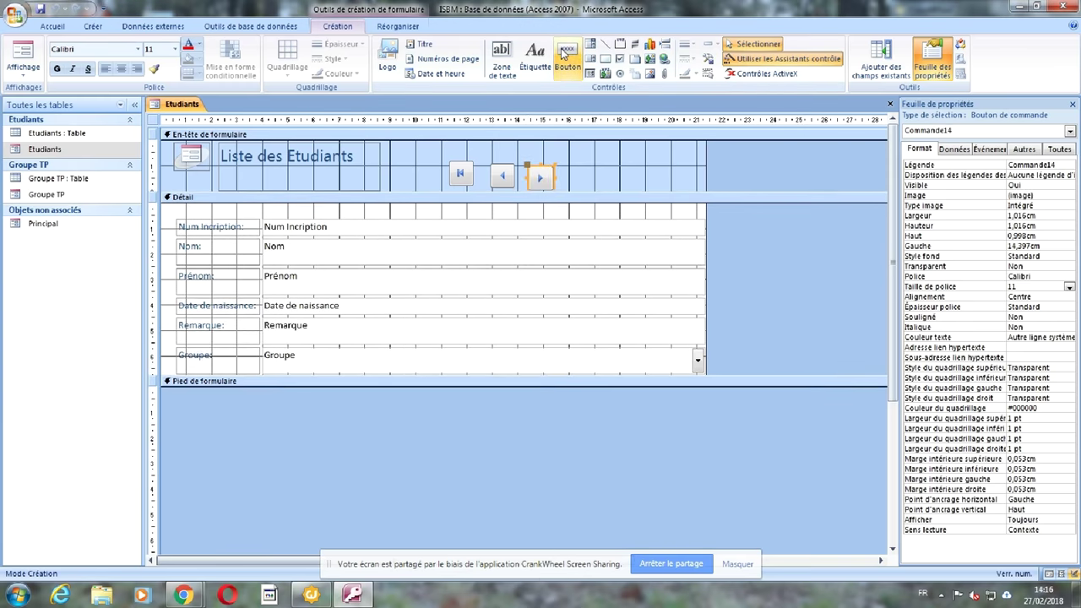
left_click(569, 167)
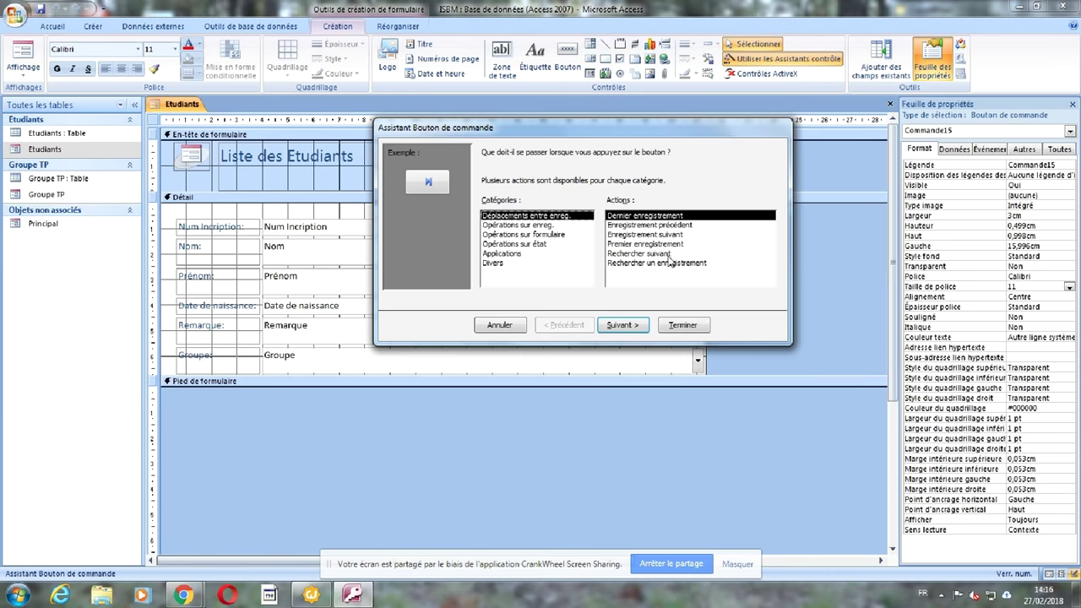
left_click(683, 322)
Add a button with the record operation Ajouter un nouvel enregistrement after the navigation buttons in the Etudiants header
left_click(620, 159)
left_click(541, 225)
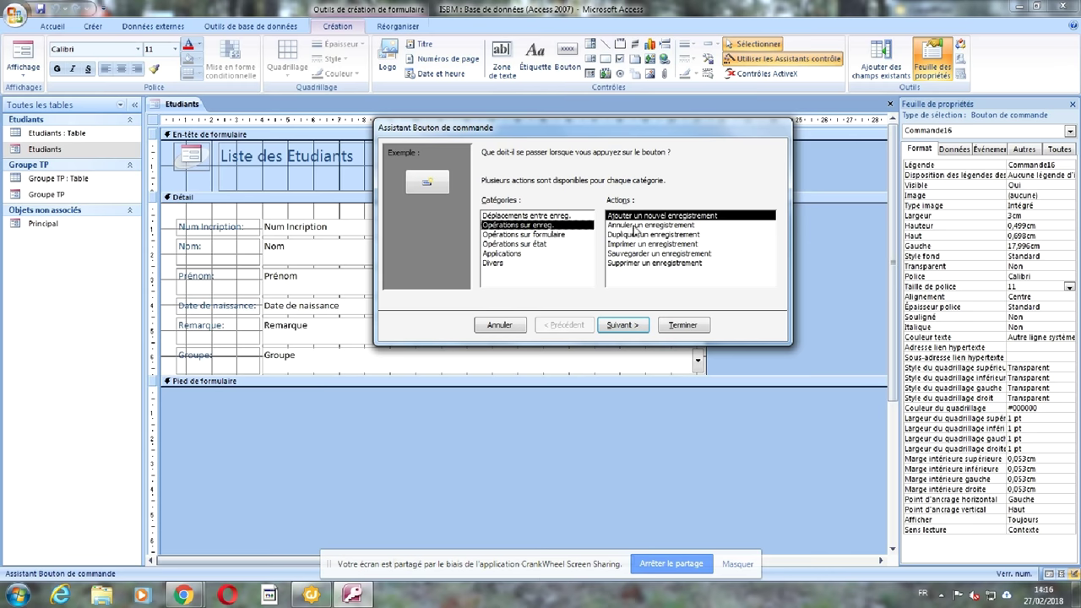
left_click(686, 326)
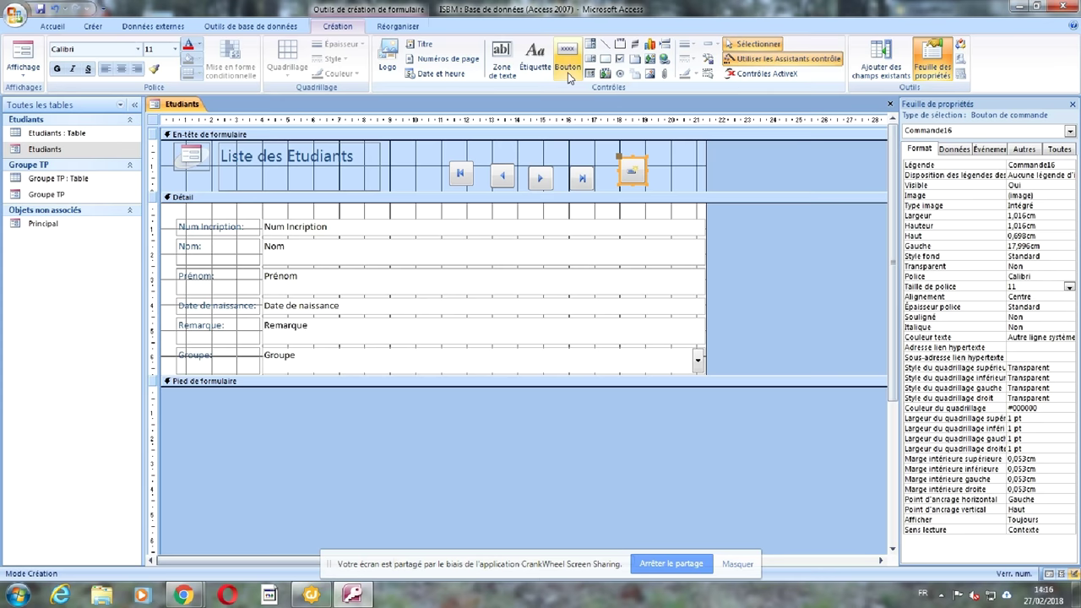
Add a button with the form operation Fermer un formulaire at the end of the header's button row
left_click(567, 68)
left_click(664, 157)
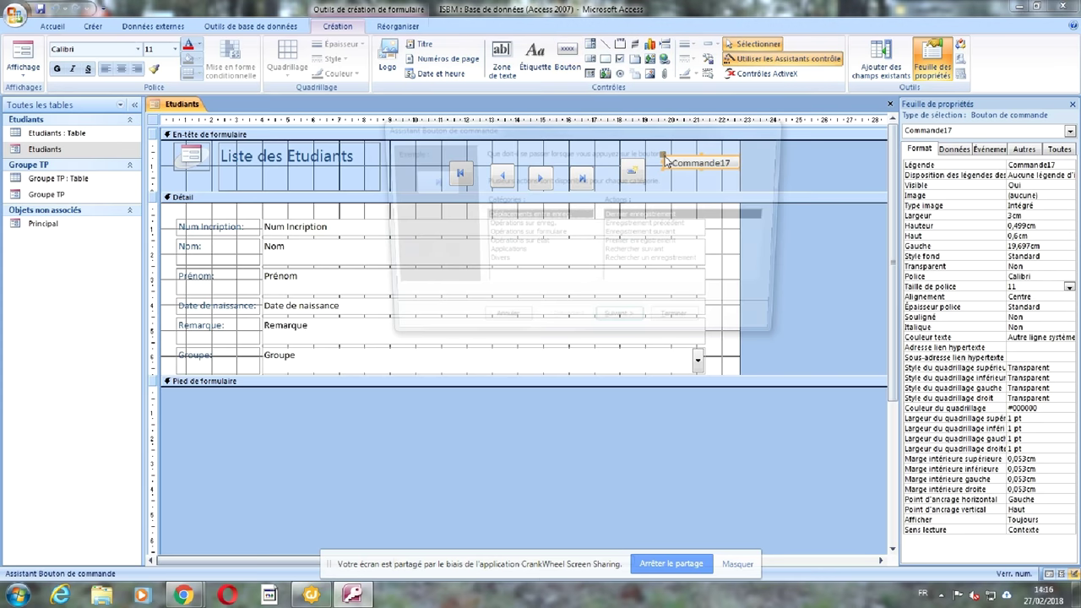
left_click(516, 235)
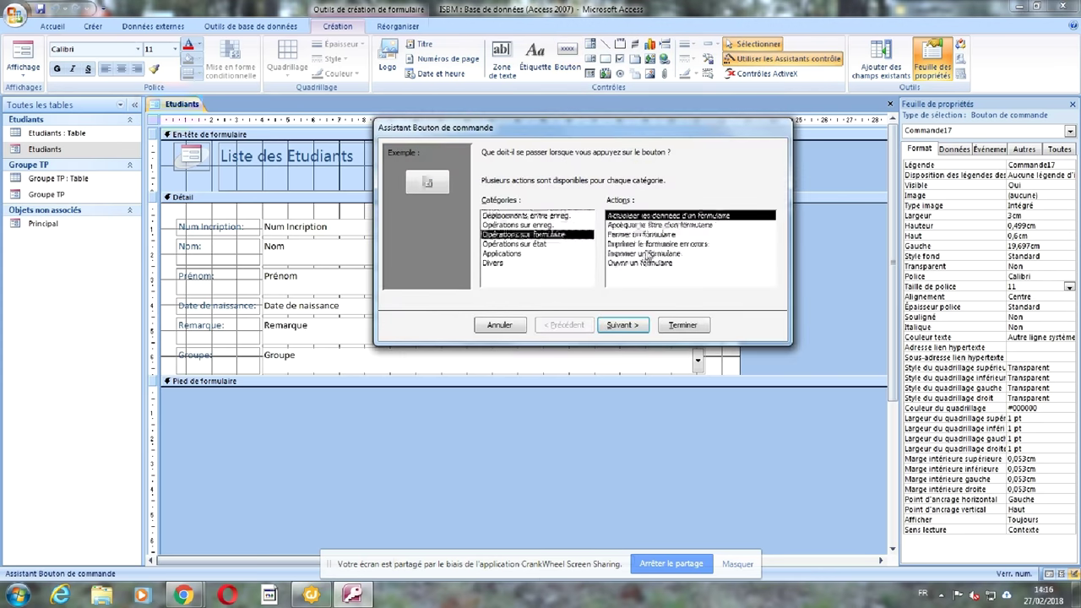
left_click(641, 235)
left_click(685, 325)
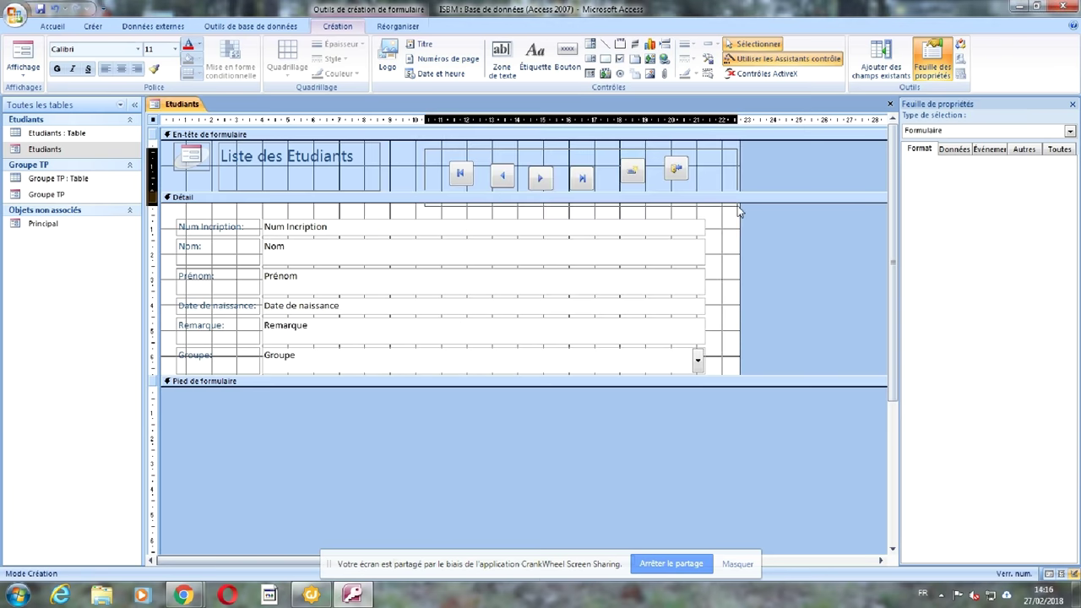
Align all six header buttons along their top edges and space them evenly horizontally
left_click_drag(738, 213, 441, 152)
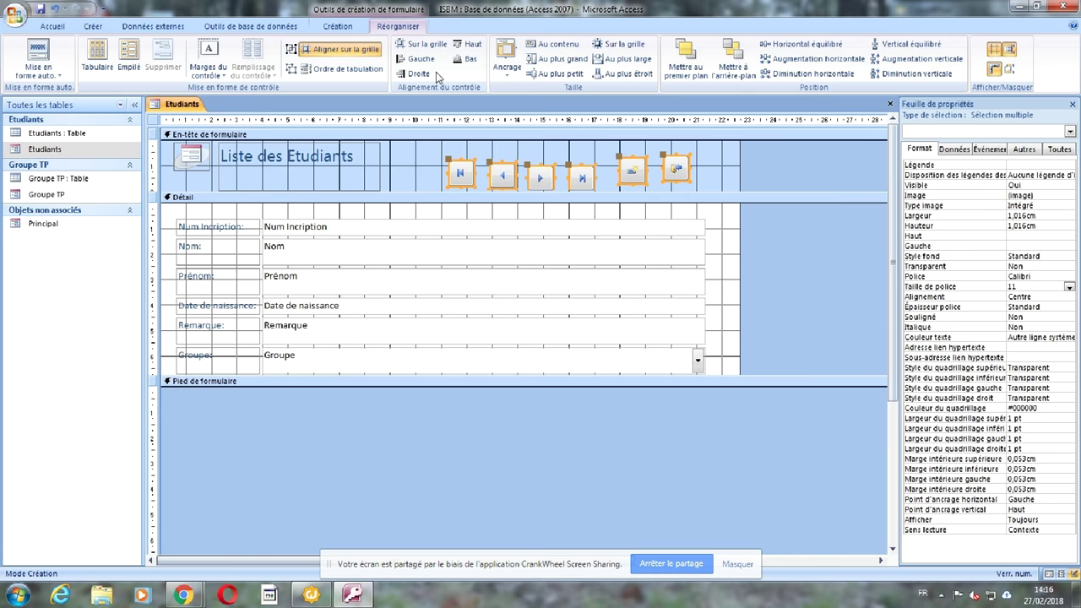
left_click(469, 44)
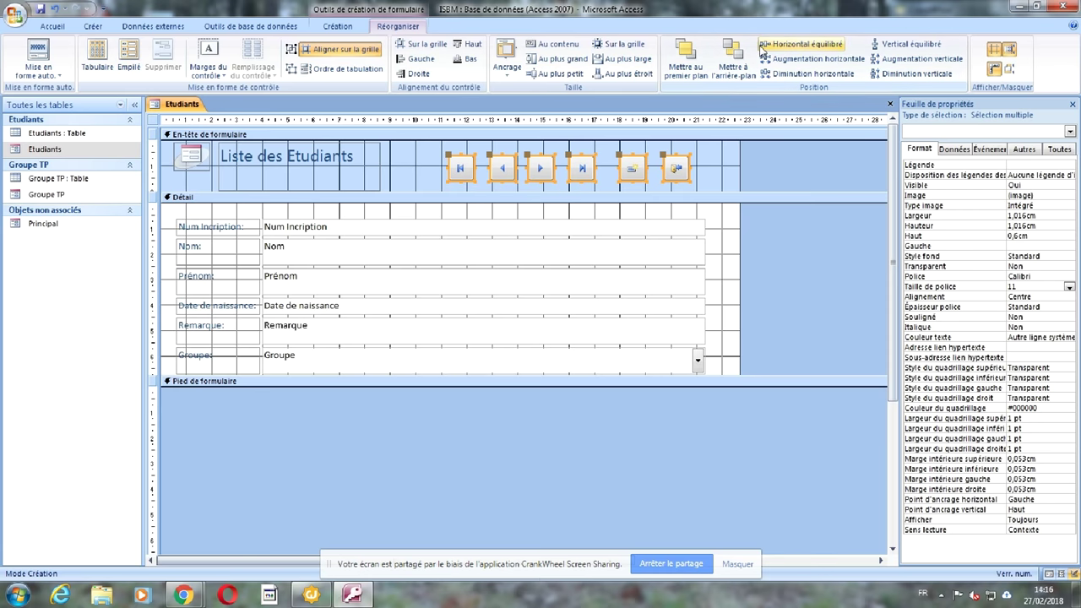
left_click(824, 47)
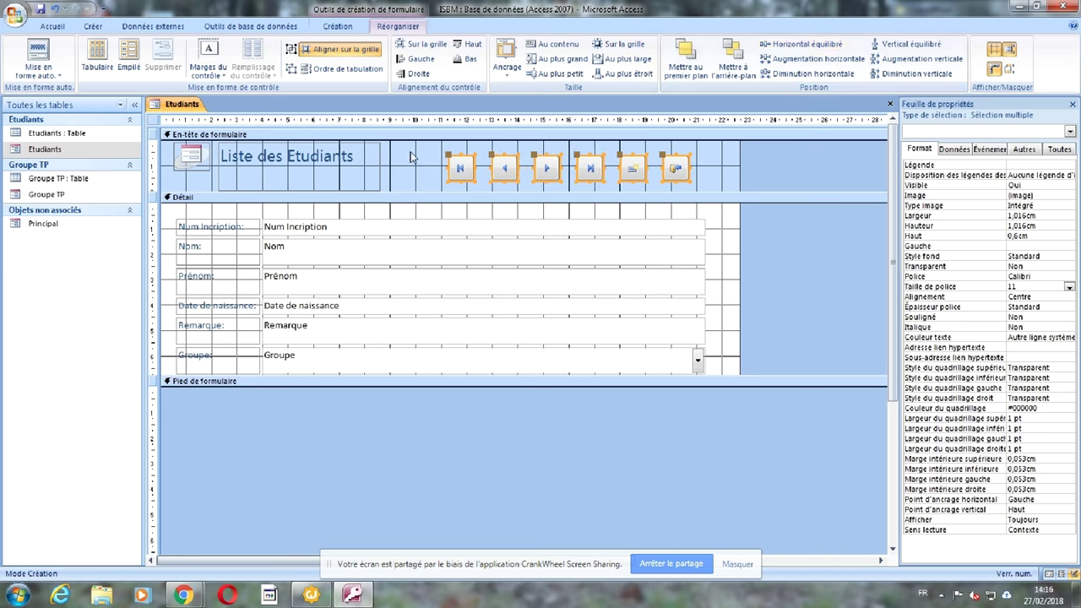
left_click(412, 157)
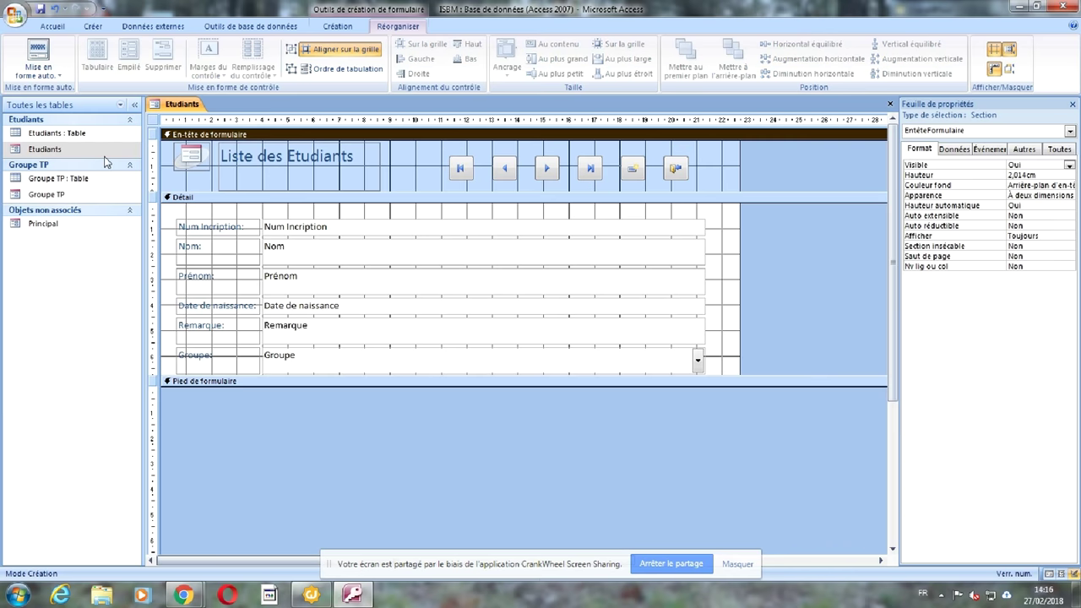
Close the Etudiants form and save its design changes
right_click(178, 105)
left_click(189, 134)
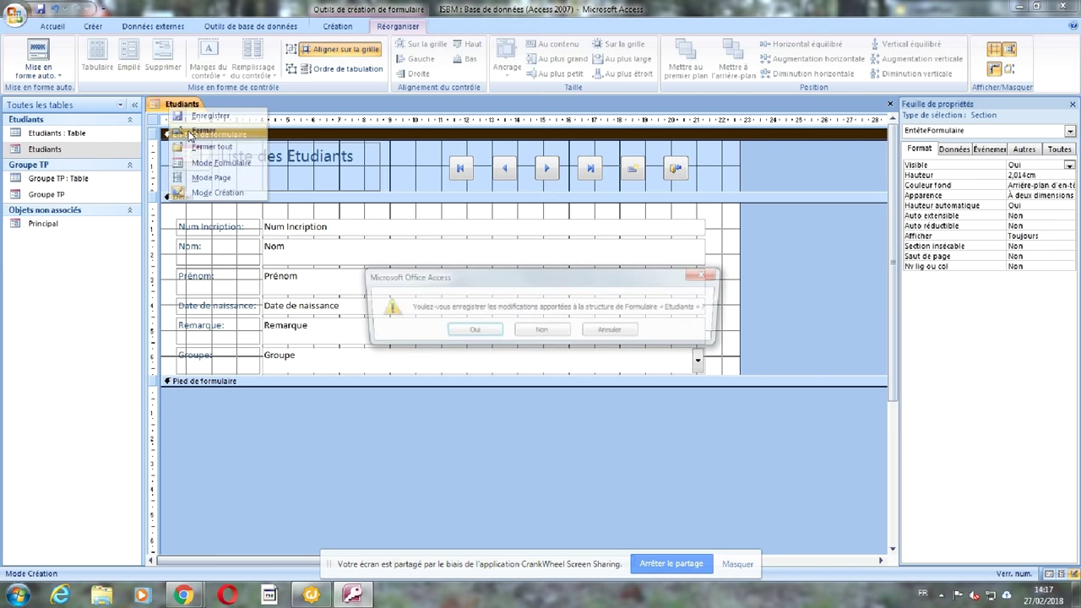
key("Return")
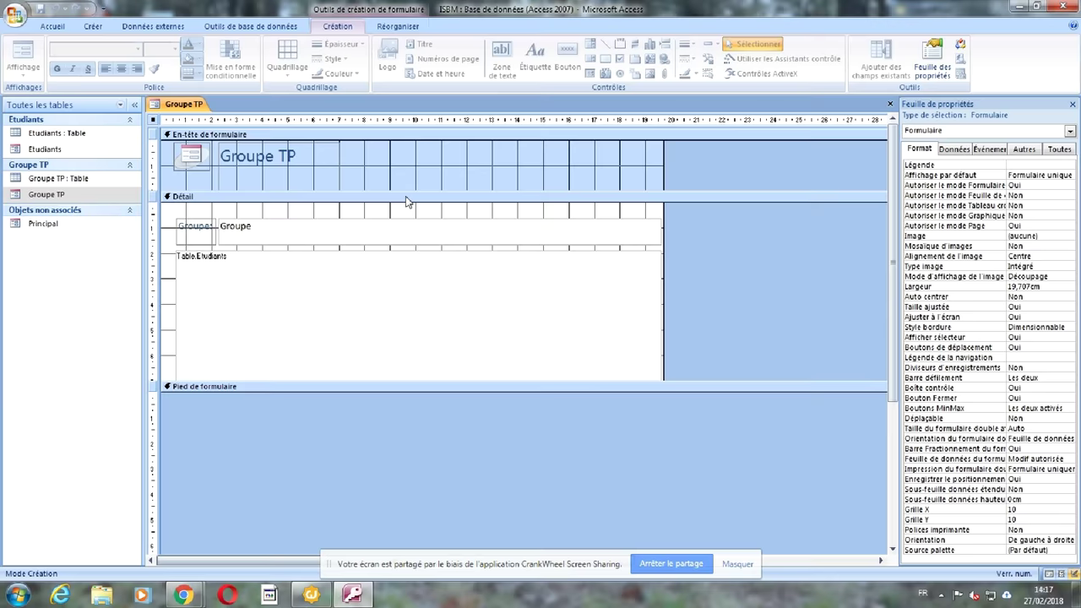
Add first, previous, next, last and new-record buttons plus one further command button to the Groupe TP form's header
left_click(418, 175)
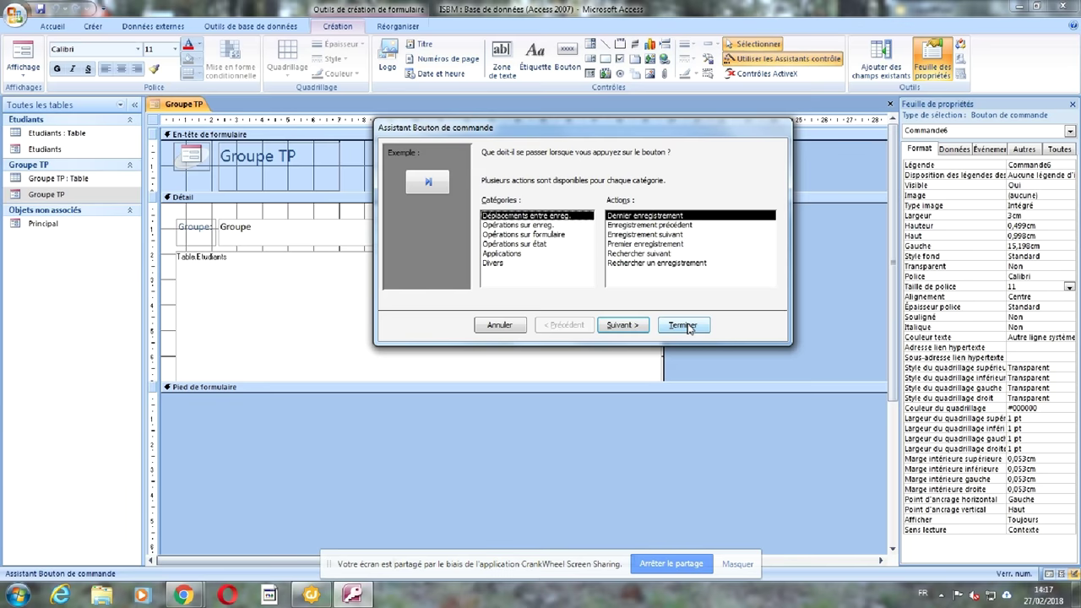
left_click(684, 325)
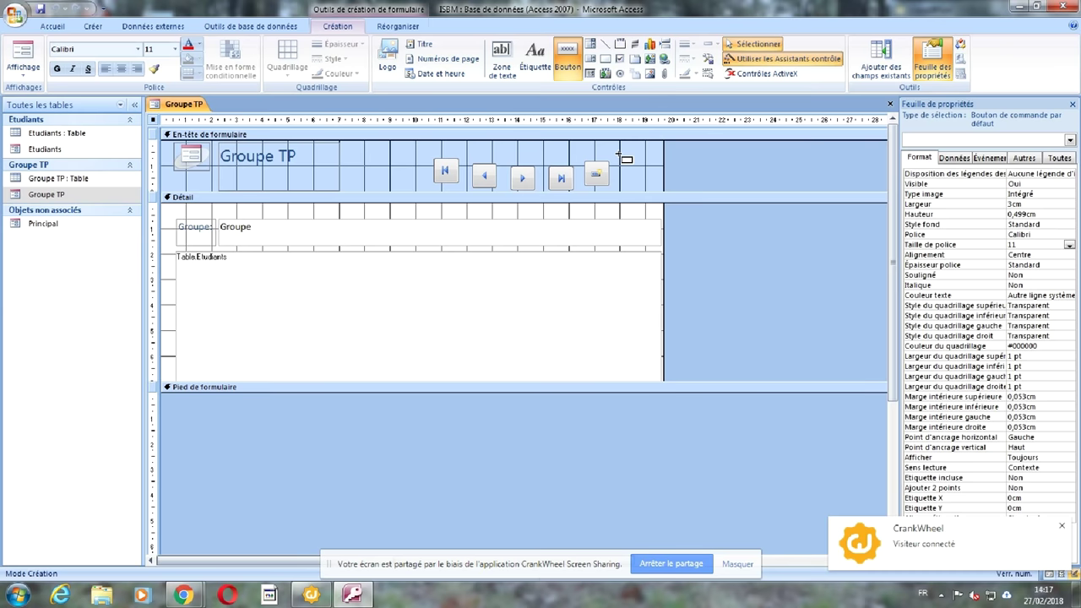
left_click(623, 159)
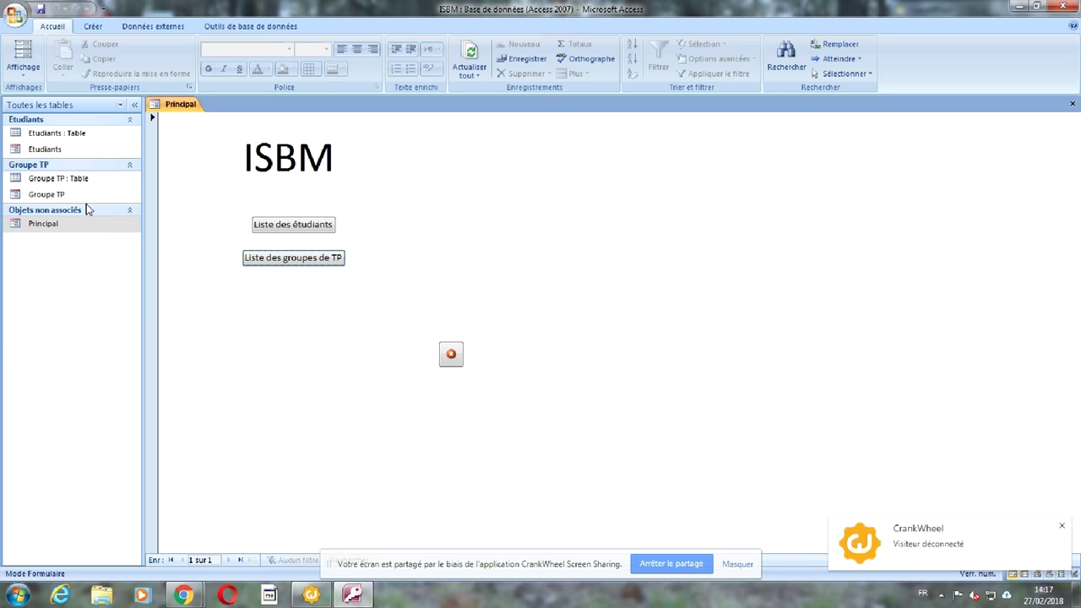
Test opening the student list from the Principal form and closing it with its own close-form button
left_click(293, 224)
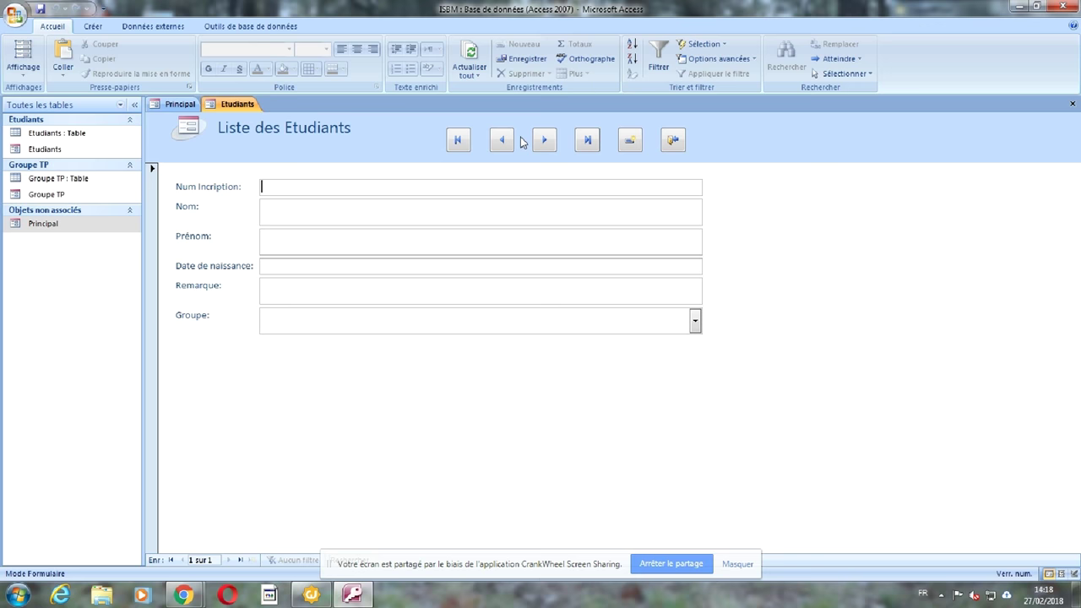
left_click(675, 144)
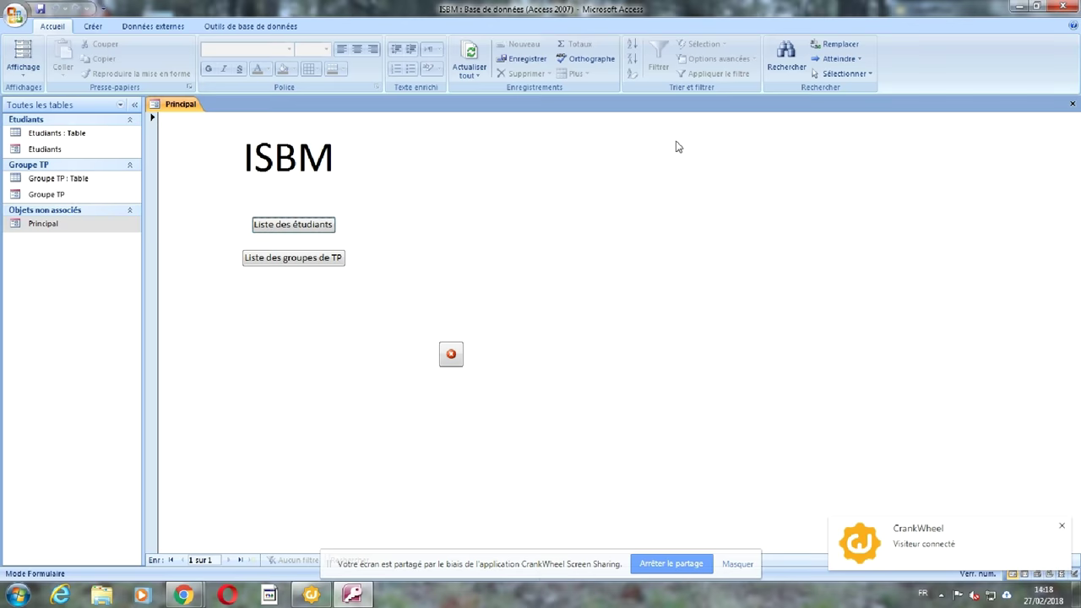
left_click(676, 147)
Create a query in design view based on the Etudiants table and add the Nom field to its grid
left_click(101, 27)
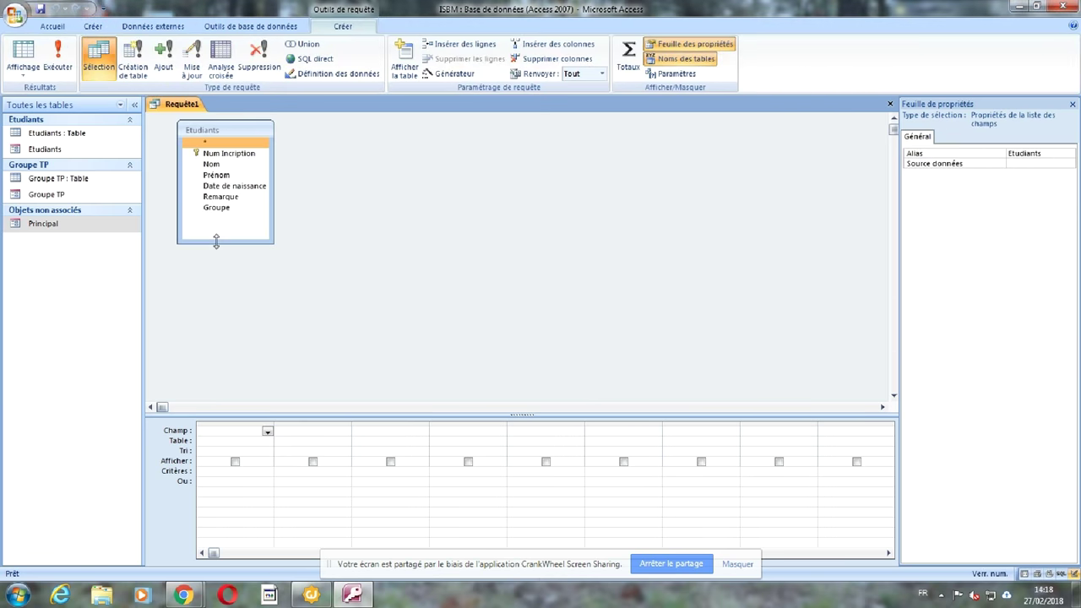
left_click(216, 241)
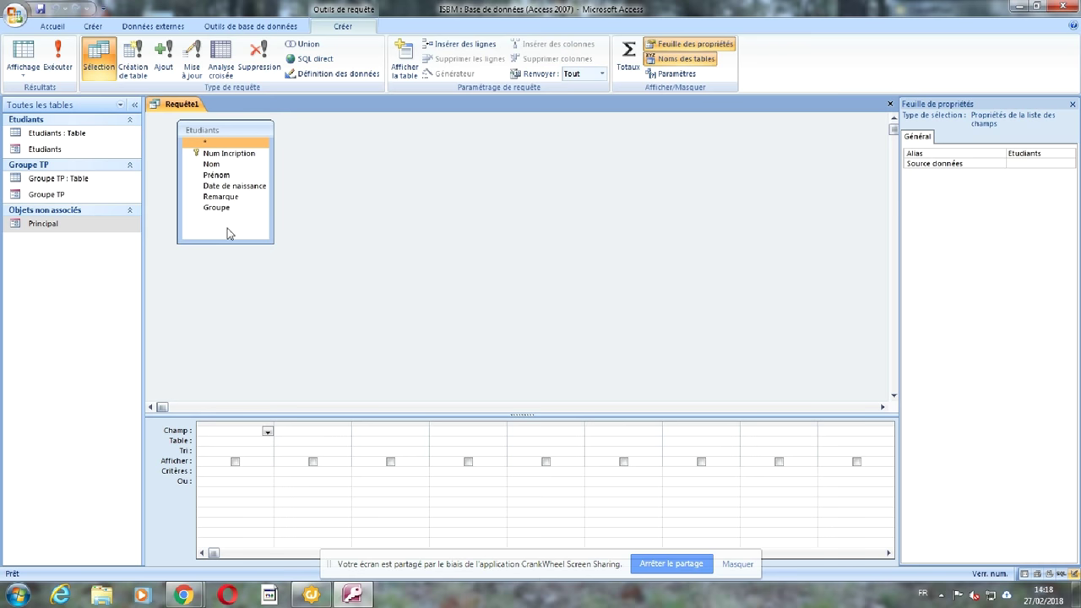
left_click_drag(211, 164, 209, 430)
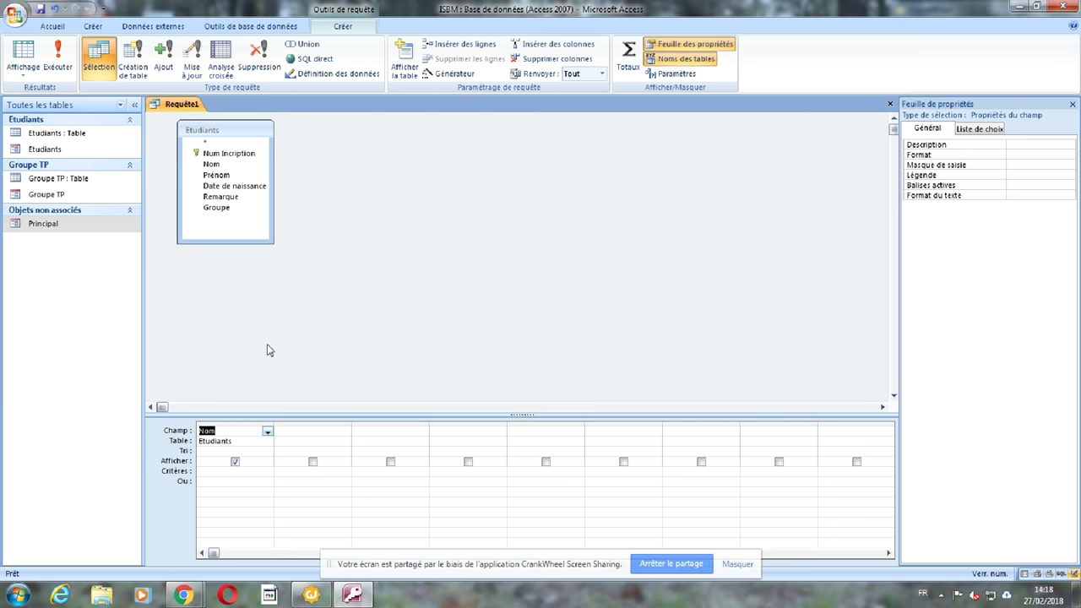
Turn on totals for the query and set the Nom field's operation to Compte
left_click(627, 69)
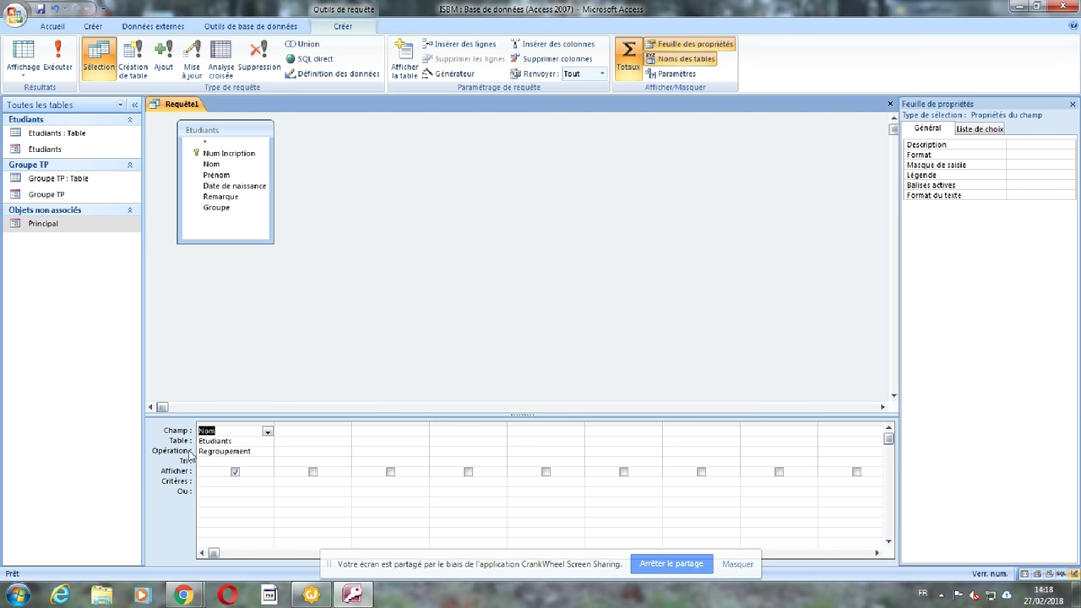
left_click(267, 452)
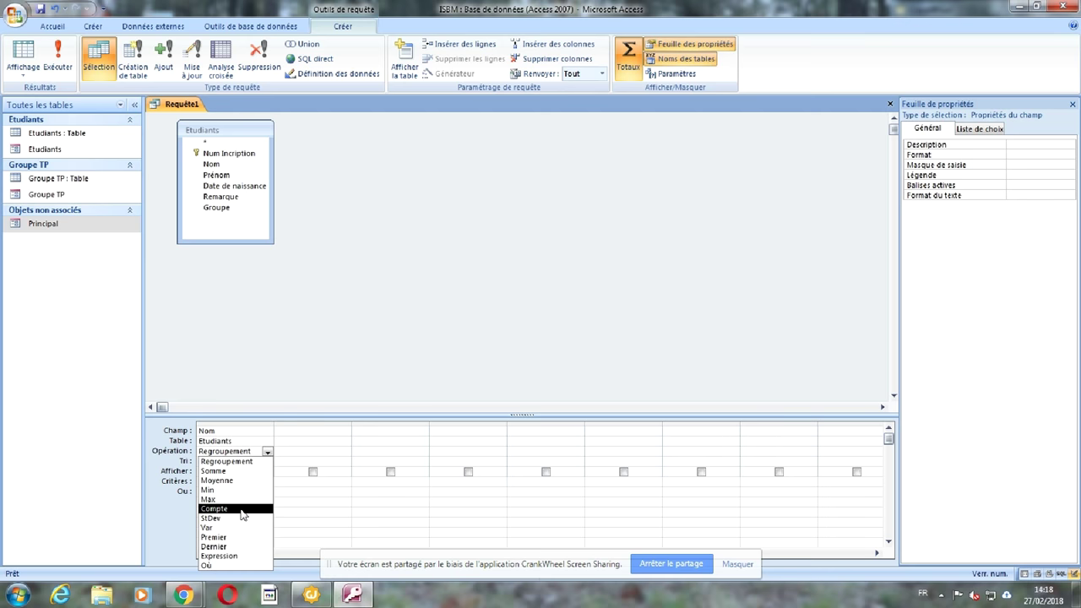
left_click(240, 510)
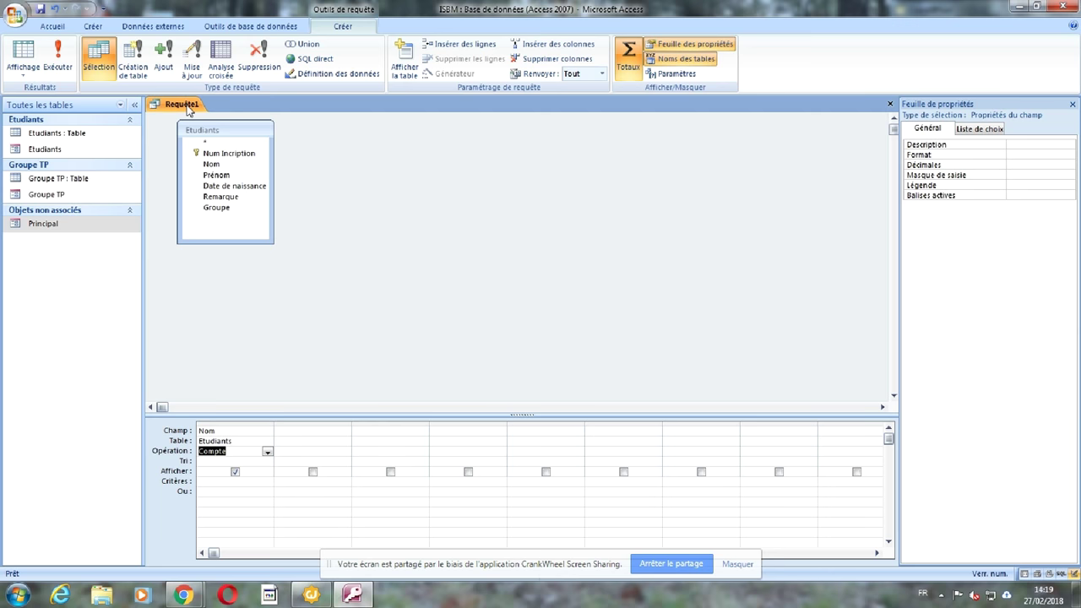
Save the query under the name Le nombre d'etudiants and close all open objects
key("ctrl+s")
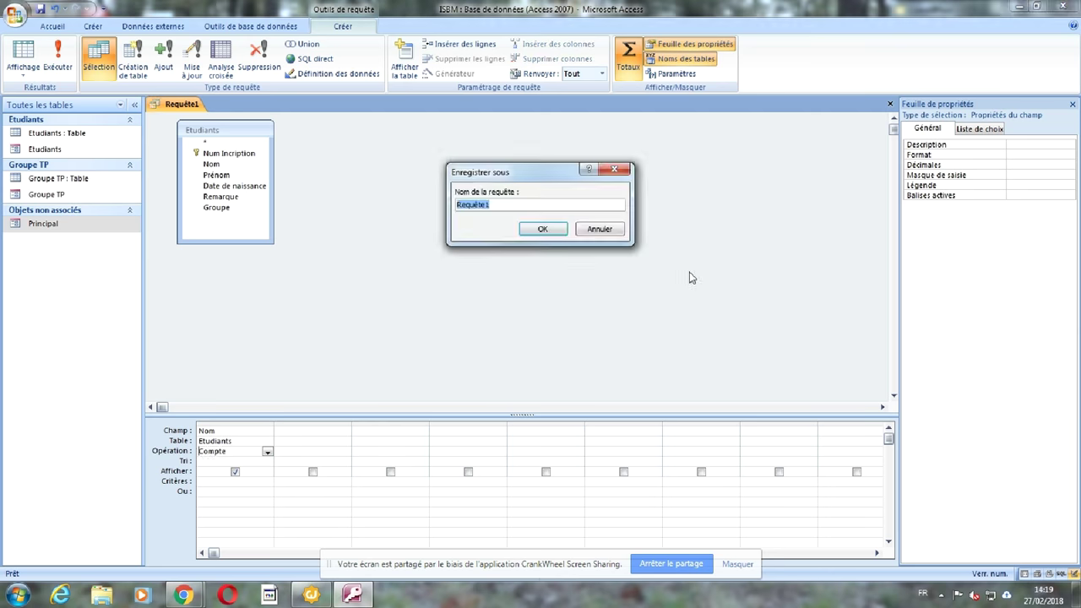
type("Le nombre d'etudiants")
key("Return")
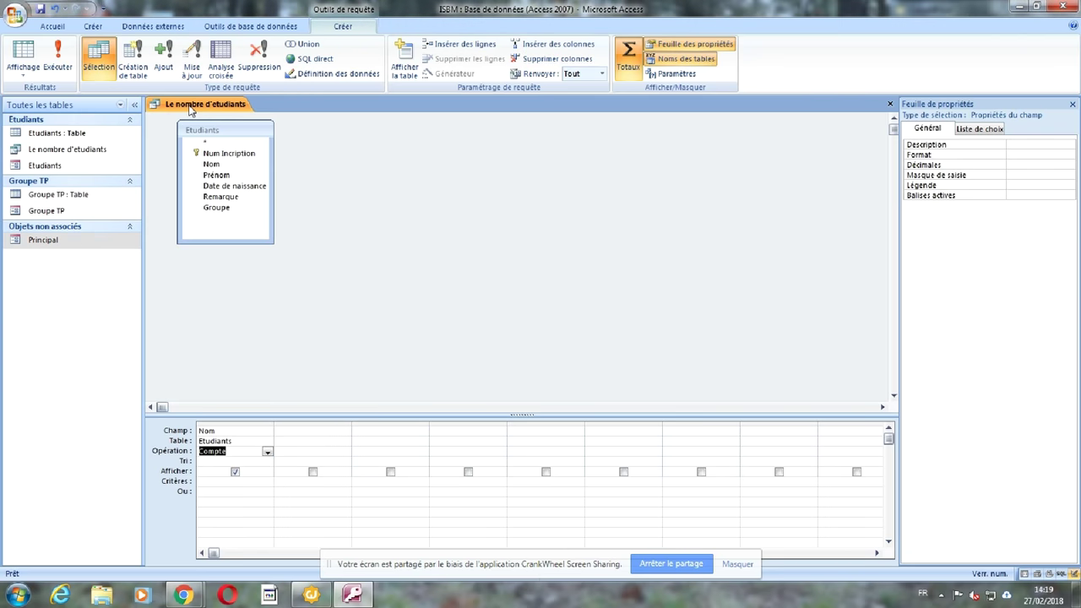
right_click(189, 107)
left_click(232, 162)
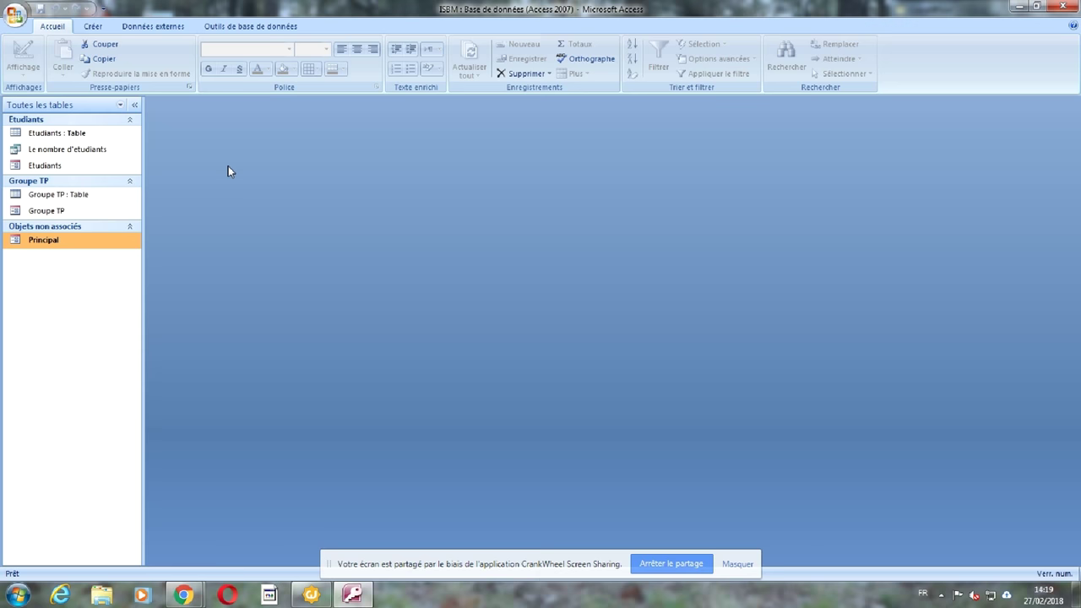
left_click(93, 27)
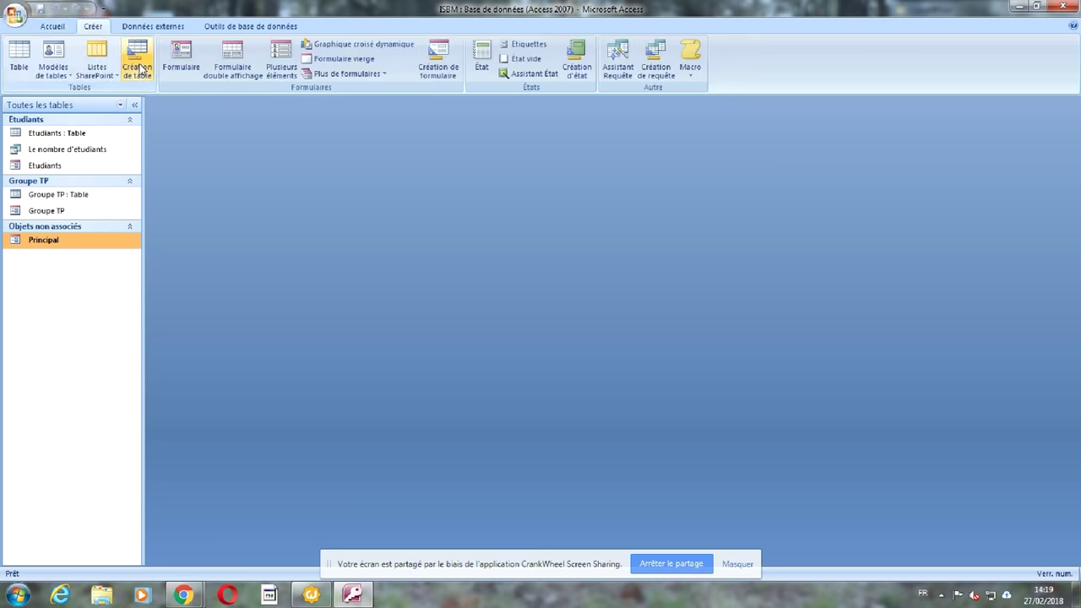
left_click(138, 67)
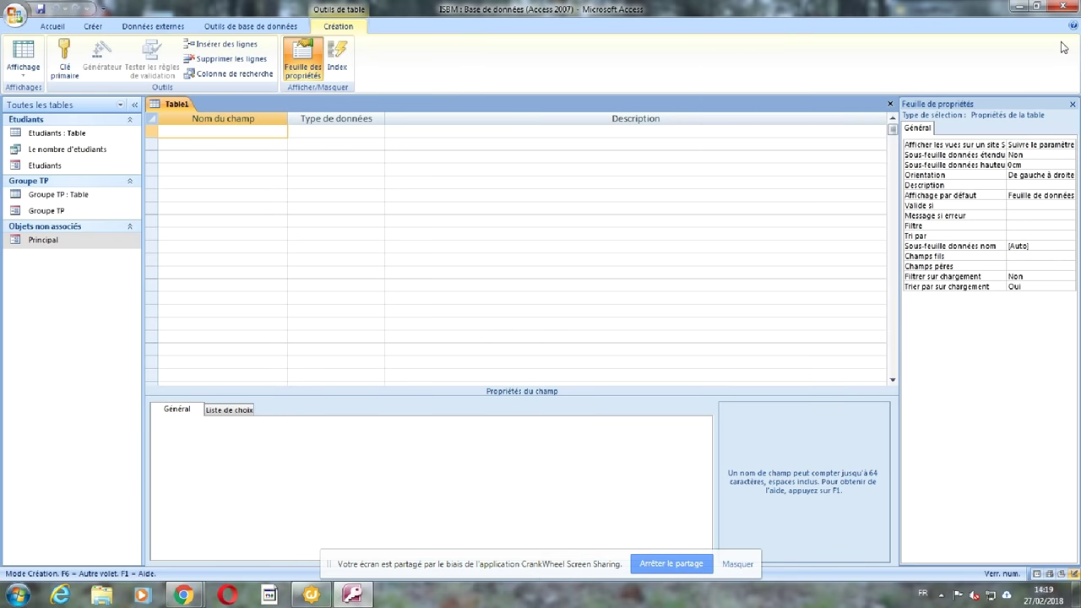
left_click(889, 104)
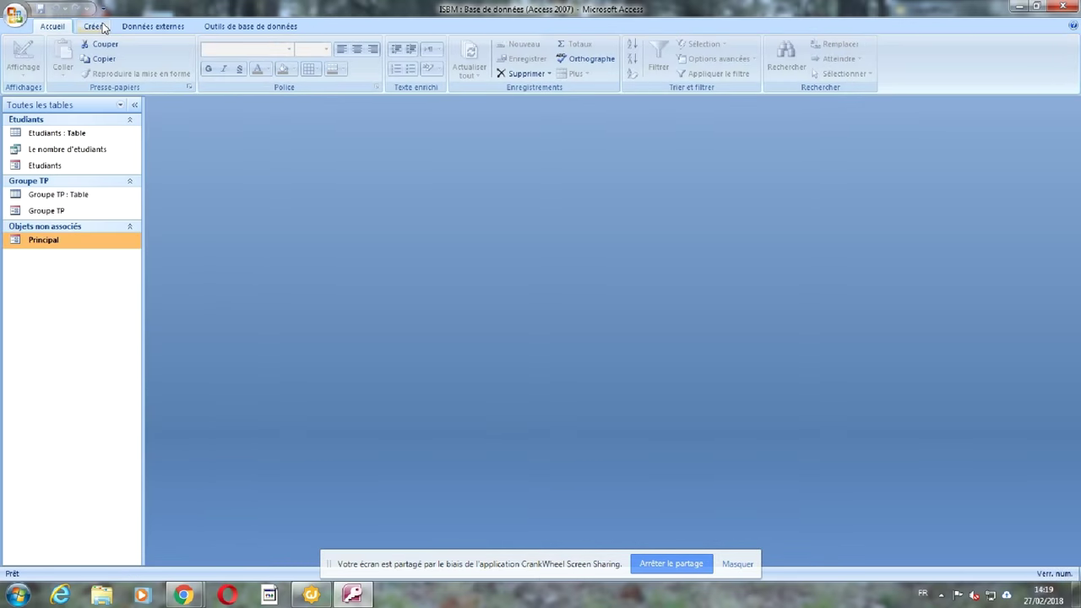
Create a query in design view based on the Groupe TP table and add the Groupe field to its grid
left_click(97, 26)
left_click(656, 67)
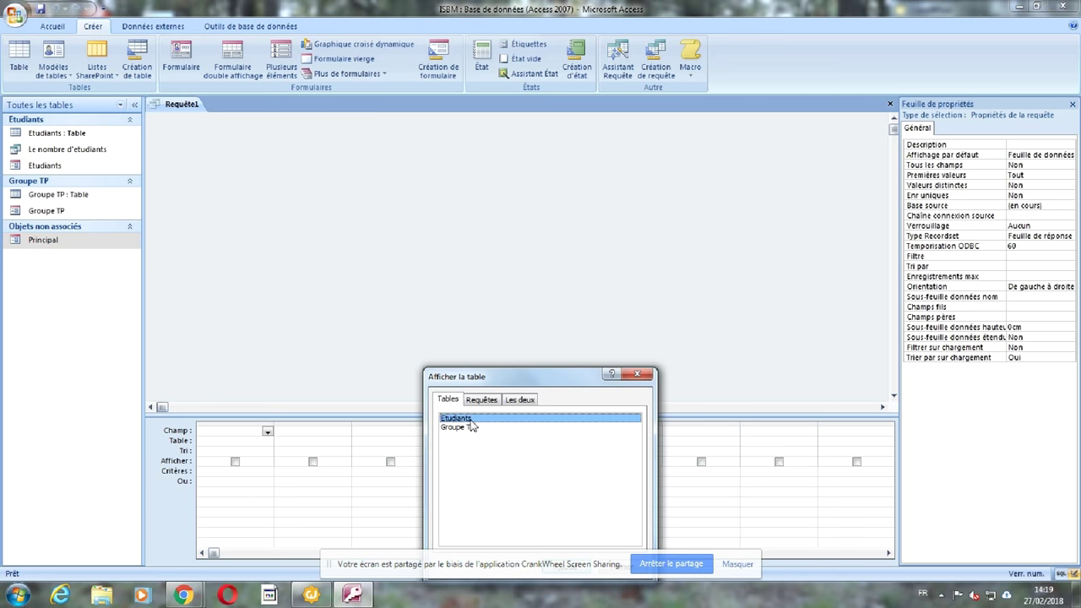
left_click(646, 375)
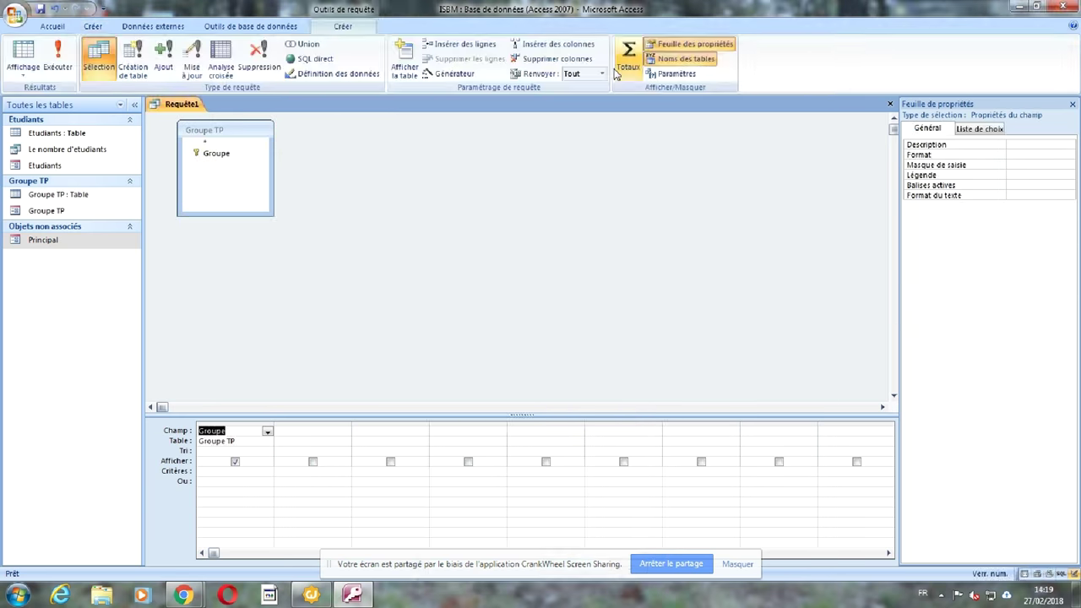
Turn on totals for the query and set the Groupe field's operation to Compte
left_click(627, 59)
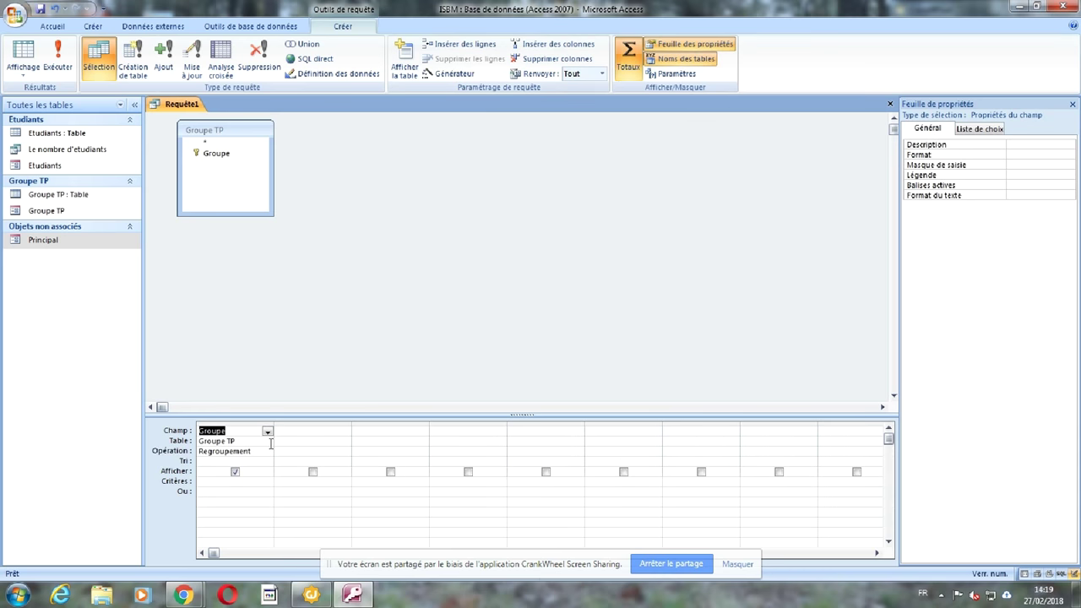
left_click(268, 444)
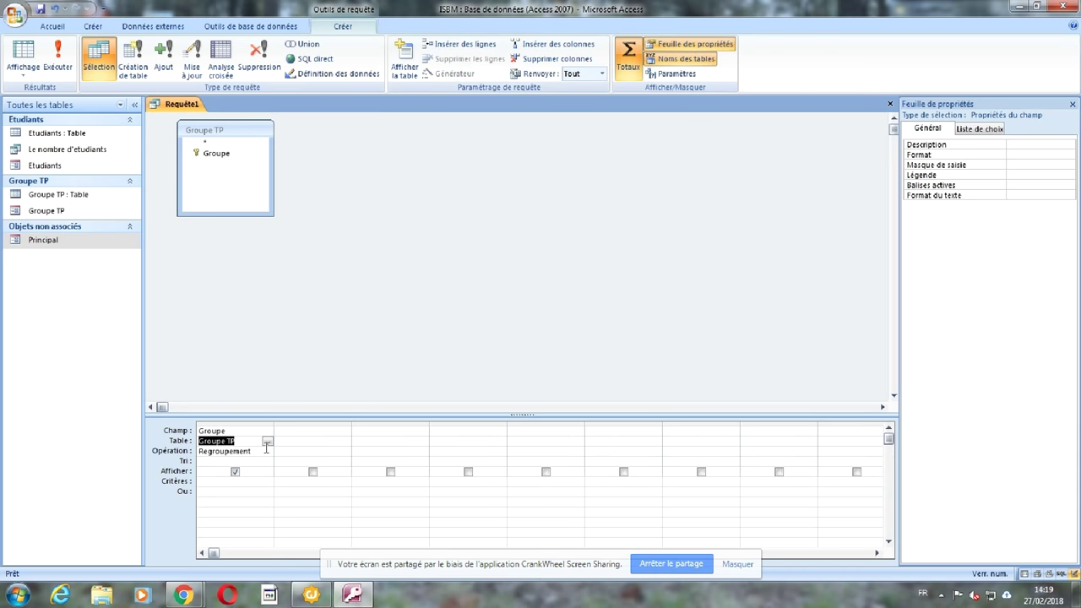
left_click(267, 451)
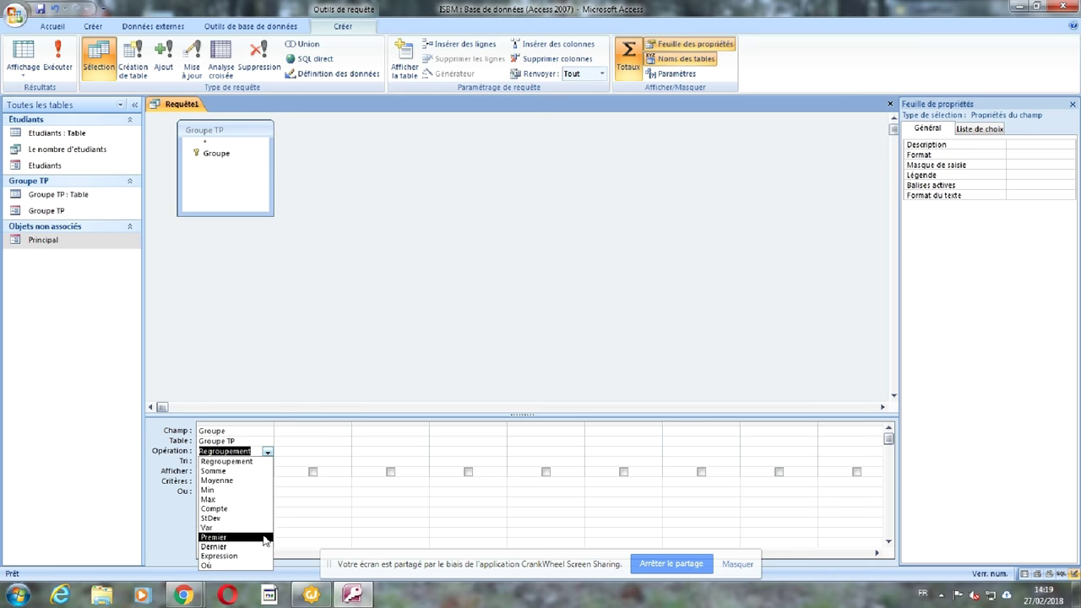
left_click(228, 509)
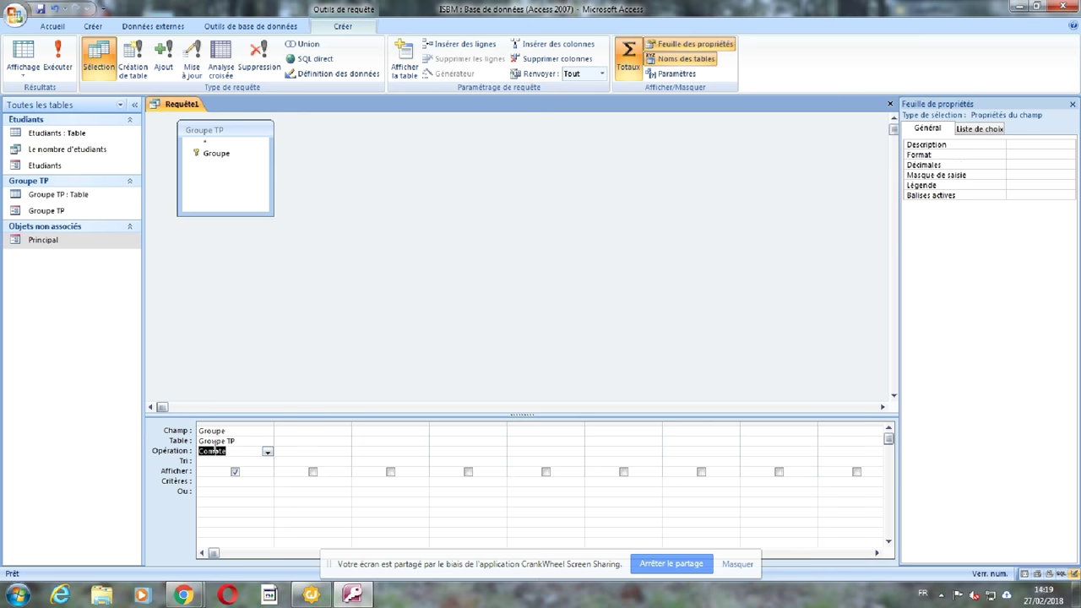
left_click(268, 453)
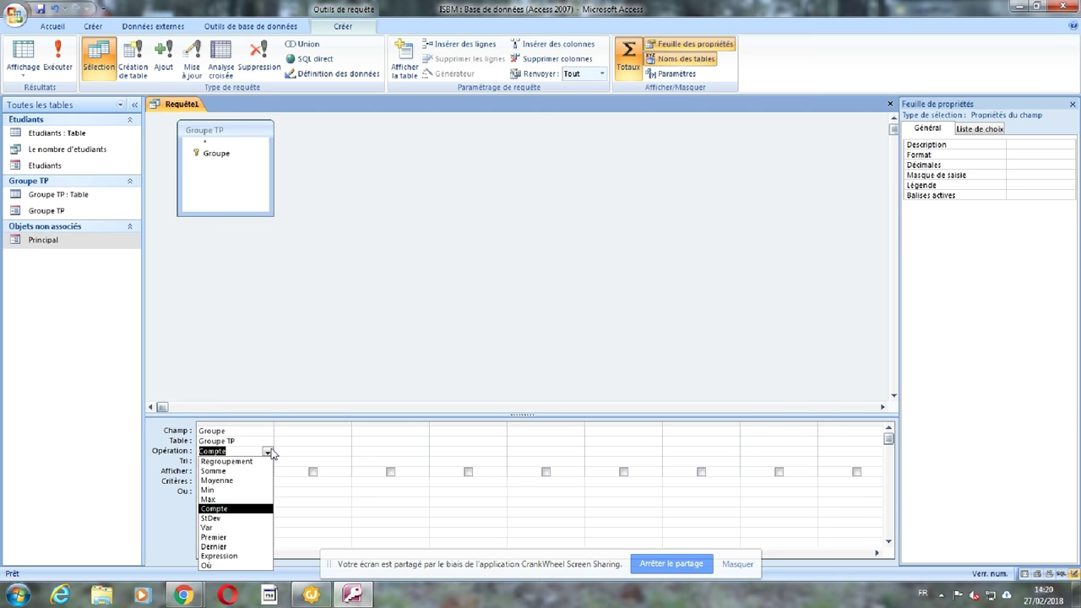
left_click(268, 452)
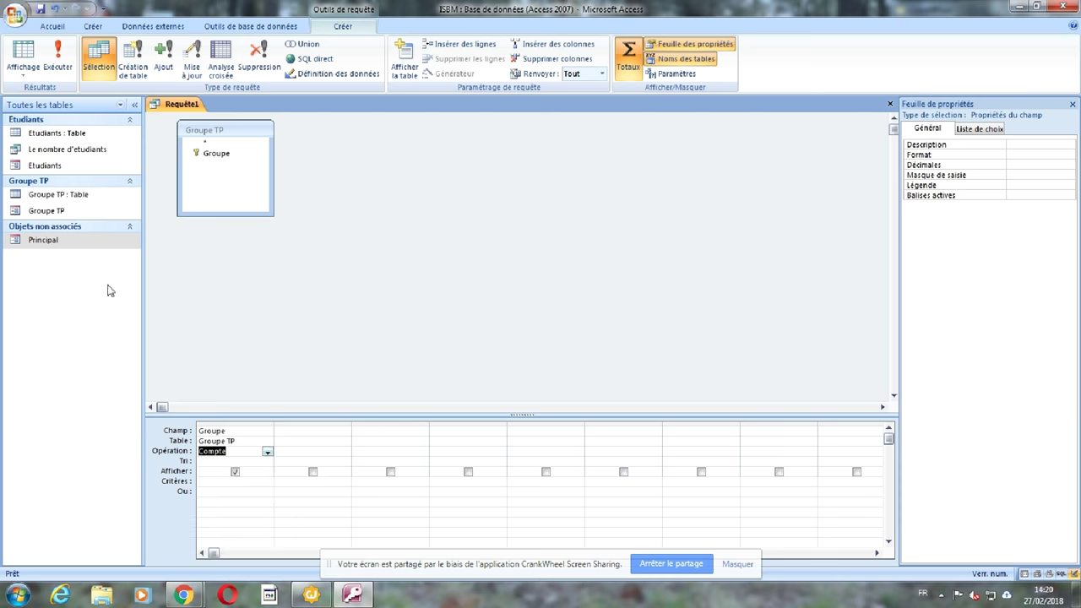
Save the query under the name Nombre de groupe de TP and close it
left_click(40, 8)
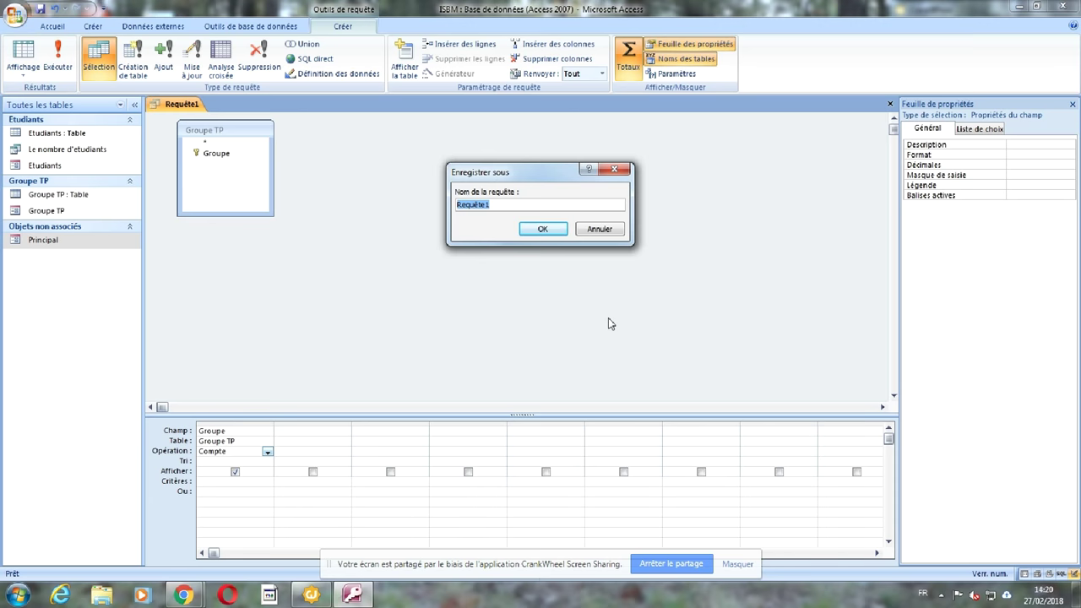
key("BackSpace")
type("Nombre de groupe de TP")
key("Return")
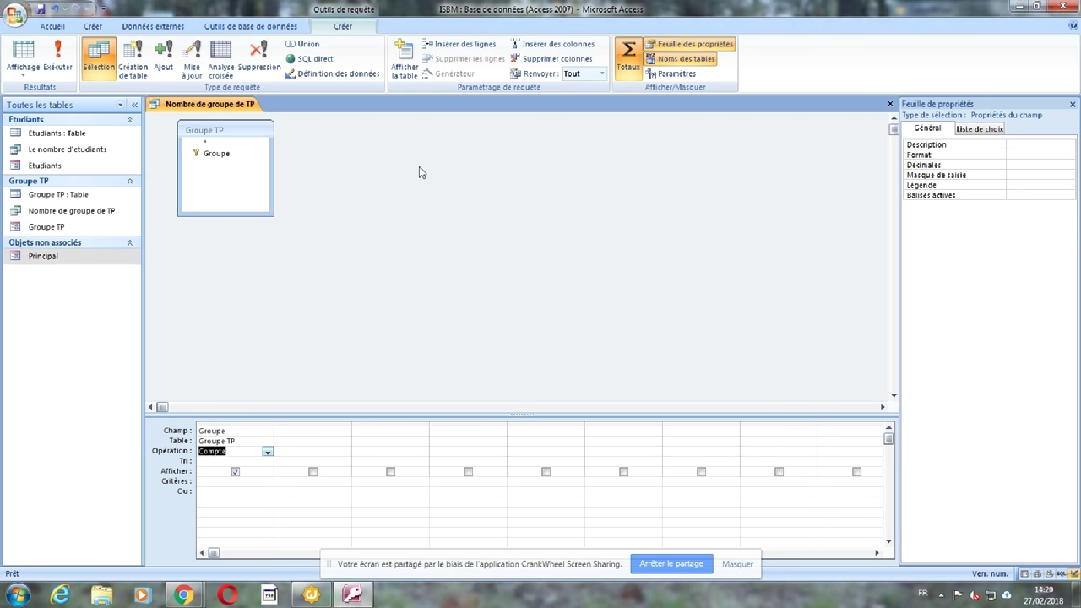
left_click(889, 103)
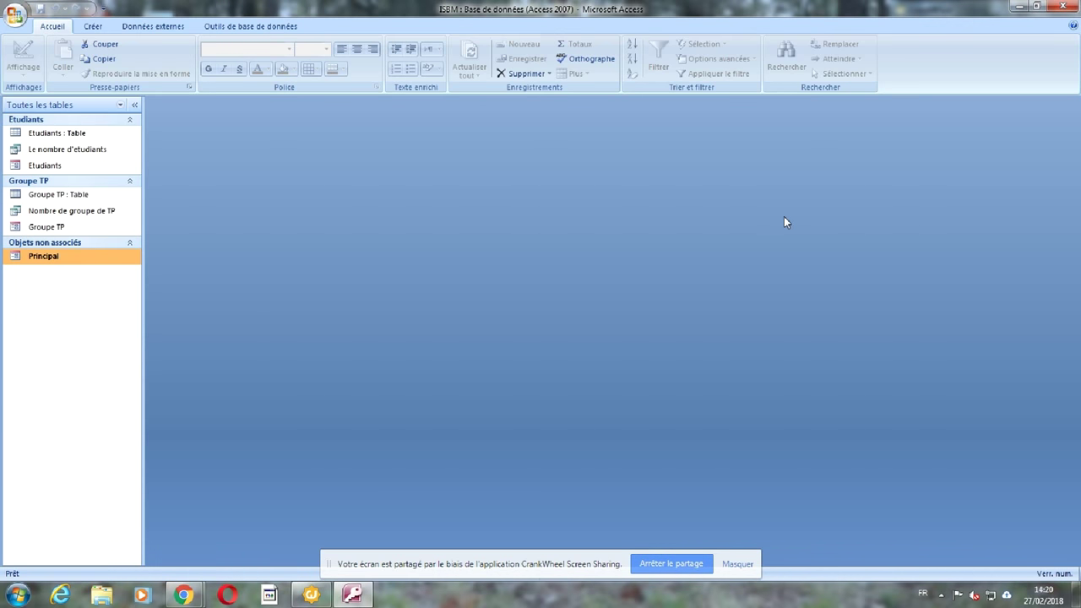
Create a query in design view from the Etudiants table with the Nom, Prénom and Groupe fields
left_click(93, 26)
left_click(640, 76)
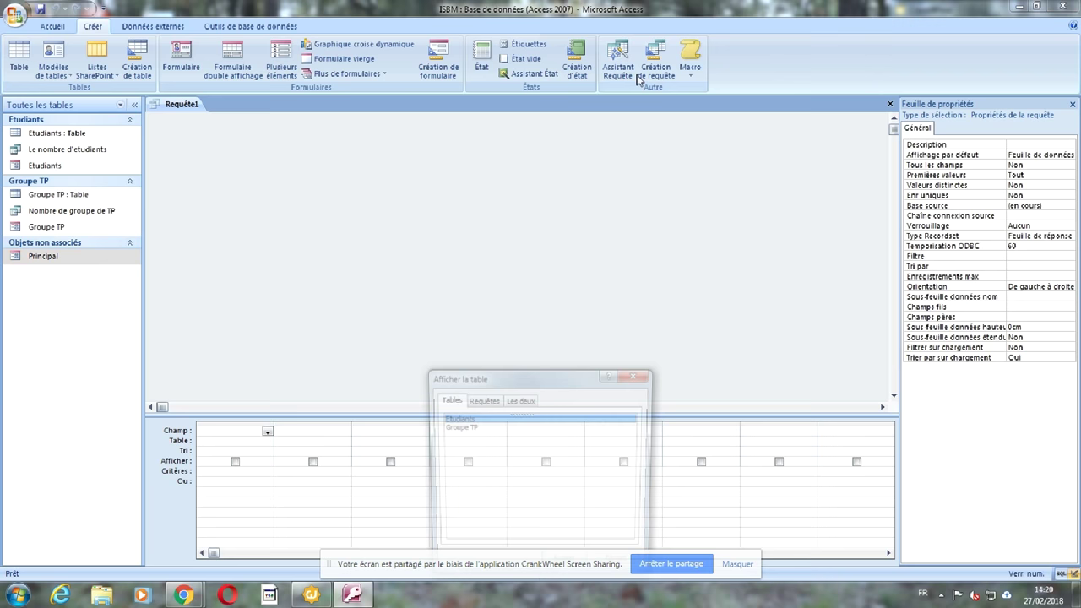
double_click(501, 420)
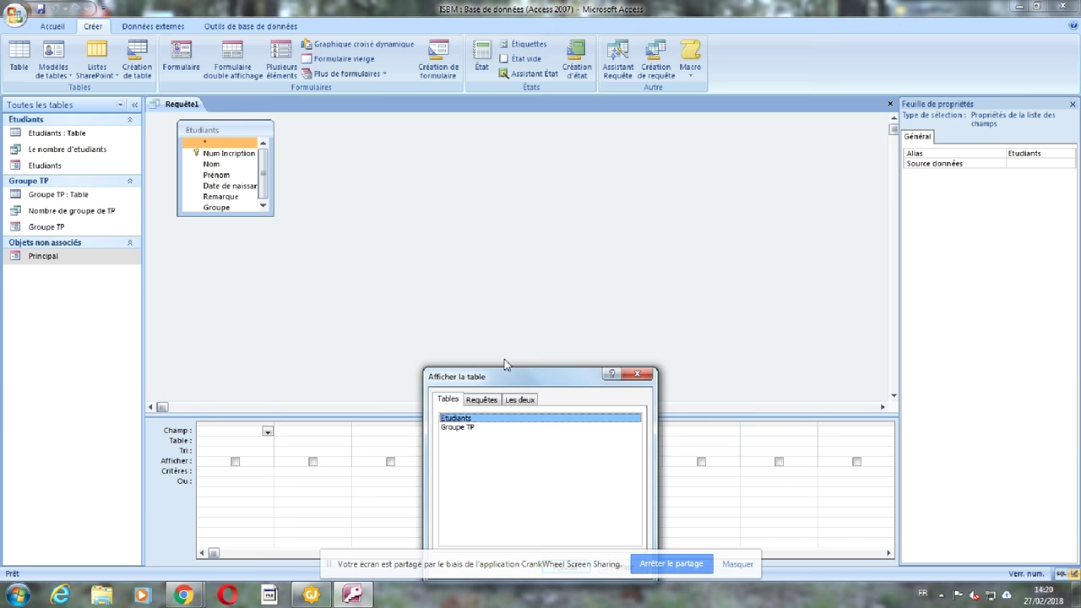
key("Escape")
double_click(212, 165)
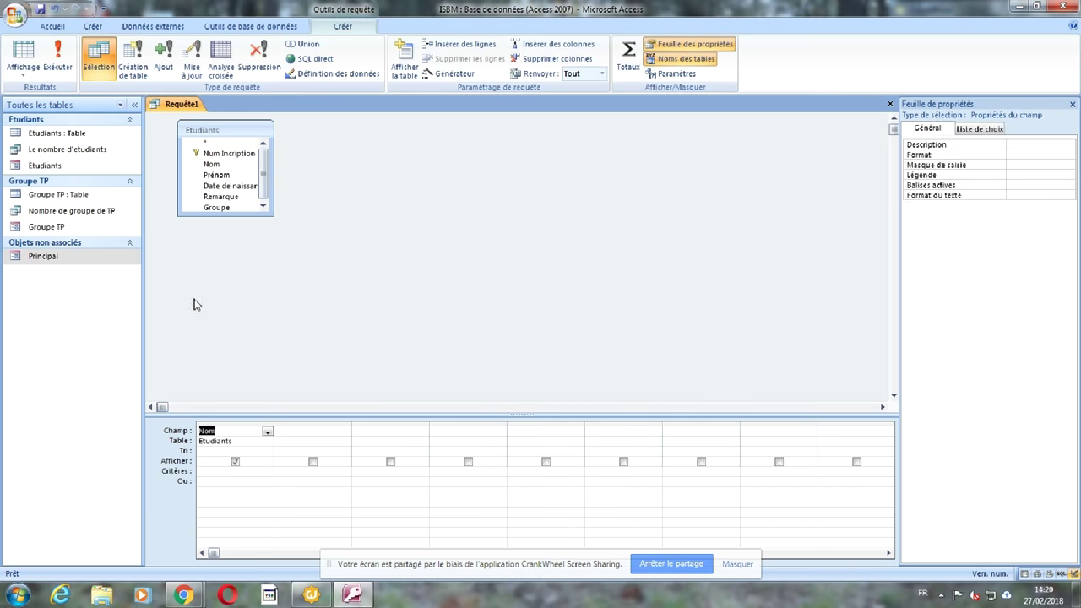
left_click(217, 208)
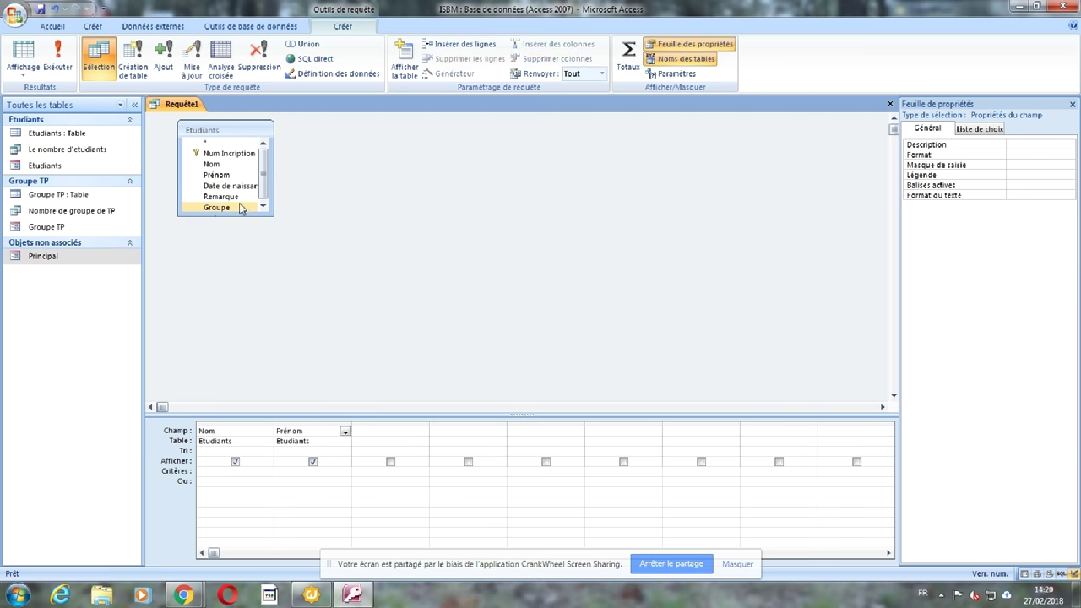
double_click(240, 207)
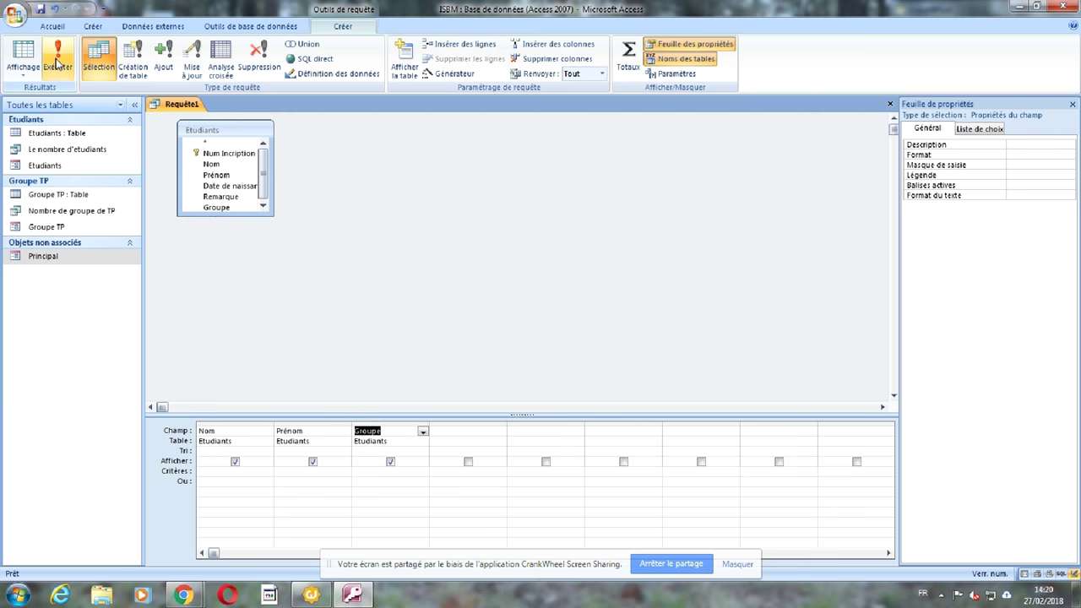
Save the query under the name Liste des étudiants and close it
left_click(42, 11)
type("Liste de")
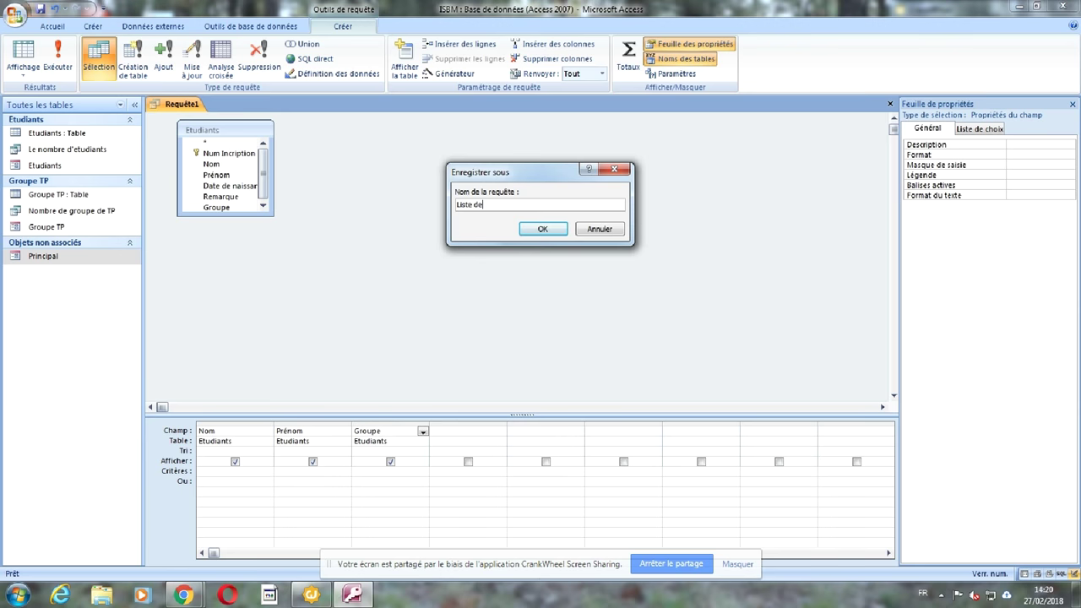
type("s étudiansq")
key("BackSpace")
key("BackSpace")
type("ts")
key("Return")
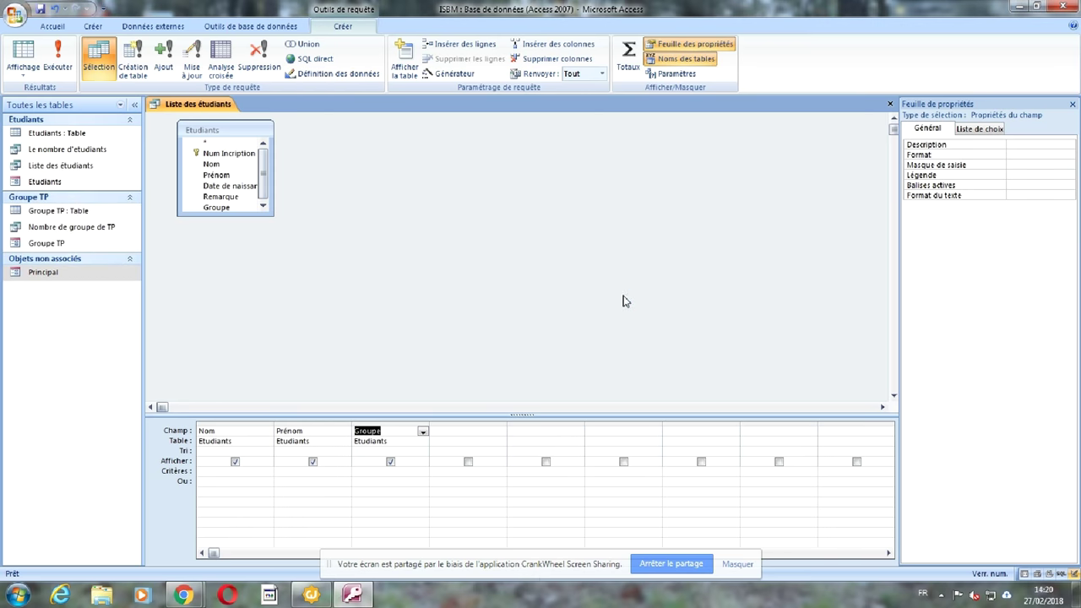
right_click(214, 106)
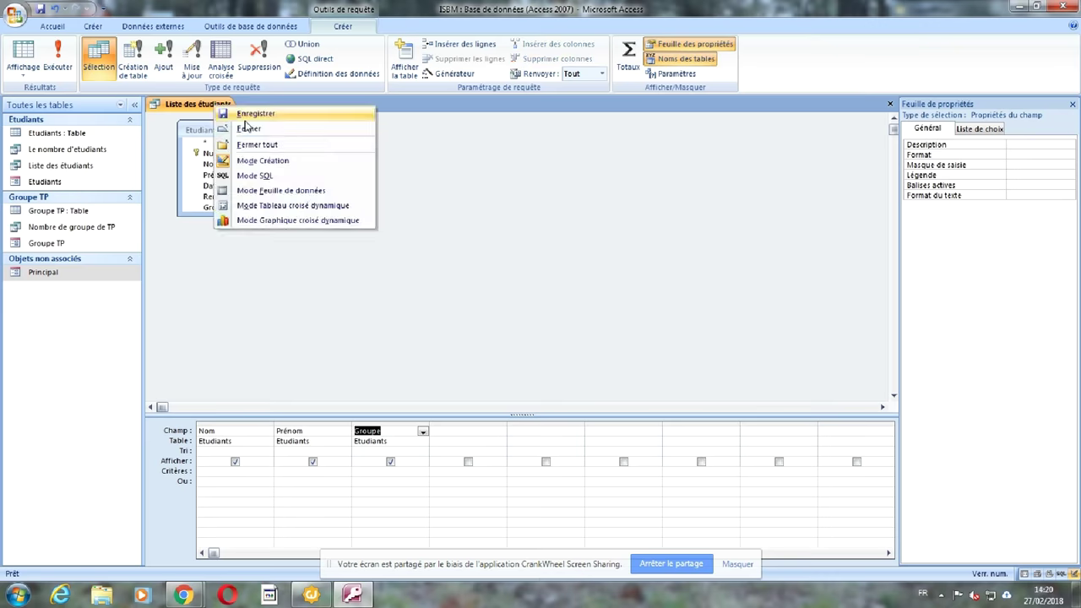
left_click(248, 129)
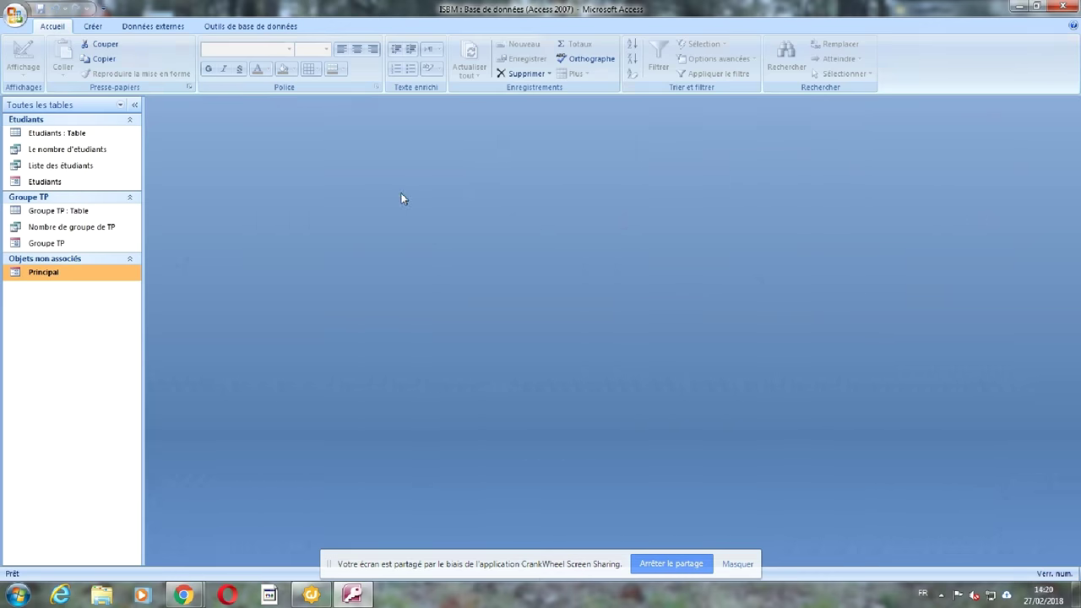